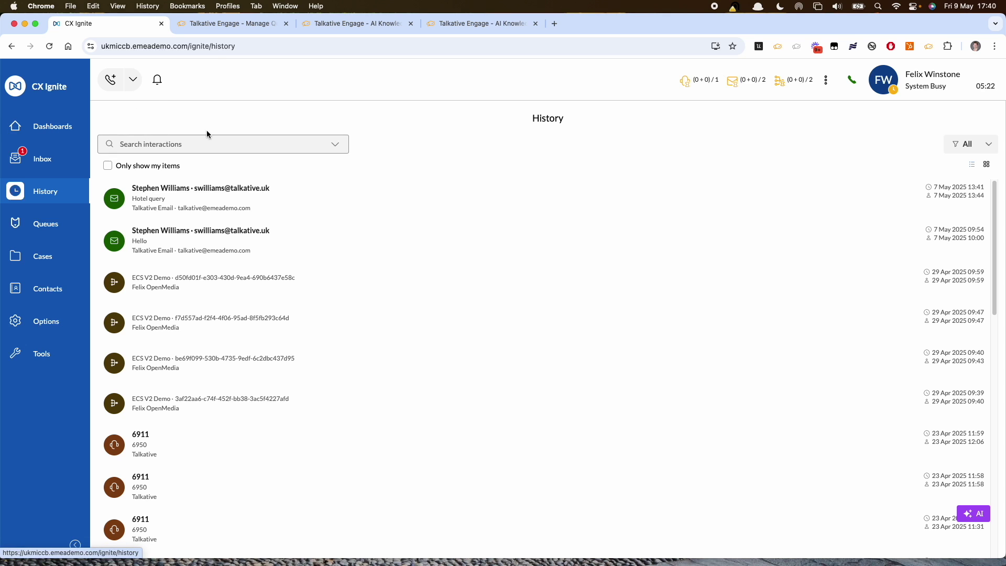
Switch to Talkative Engage and review the role options in the new user form, leaving the form empty.
click(233, 24)
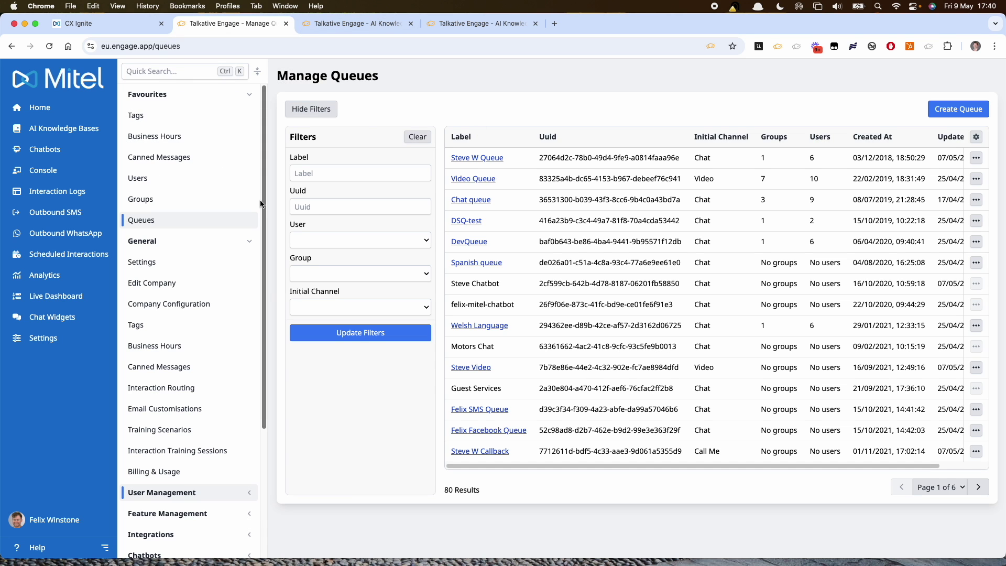
click(157, 183)
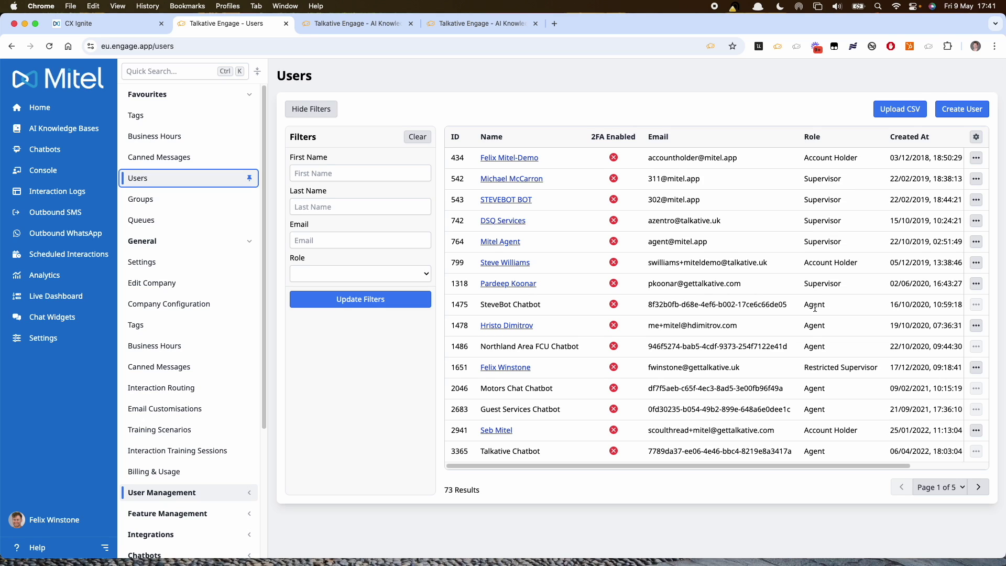
click(964, 110)
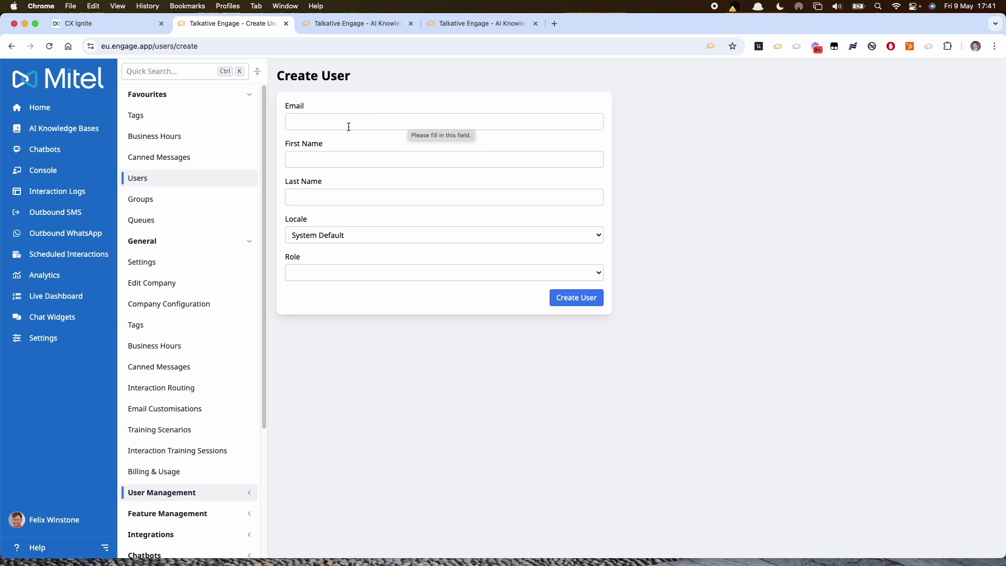
click(348, 273)
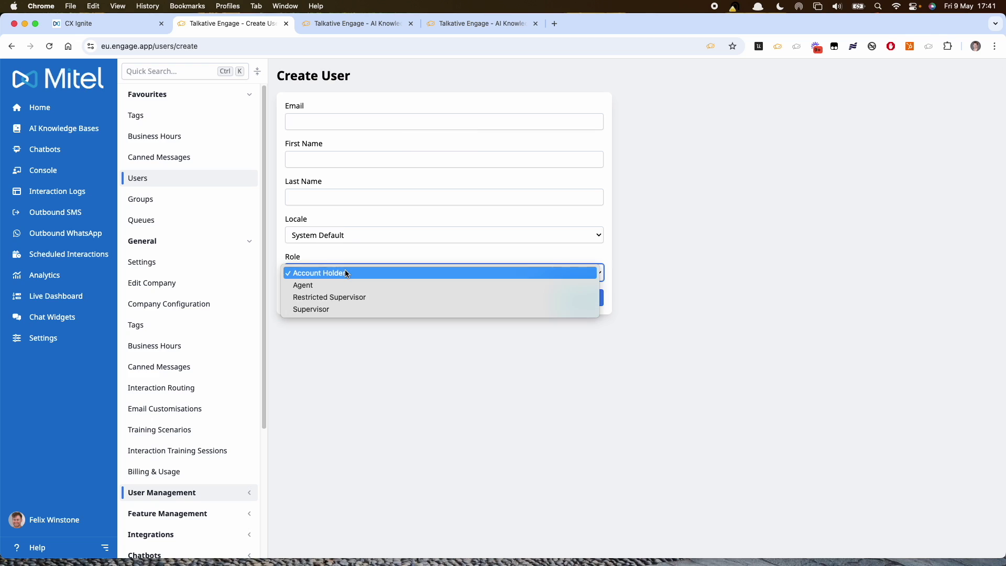
click(842, 298)
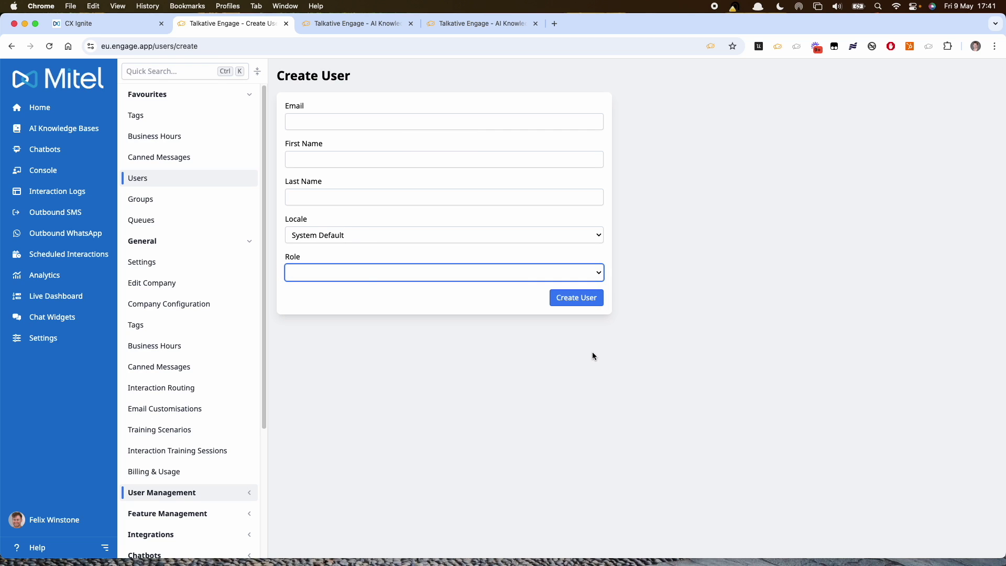
click(593, 356)
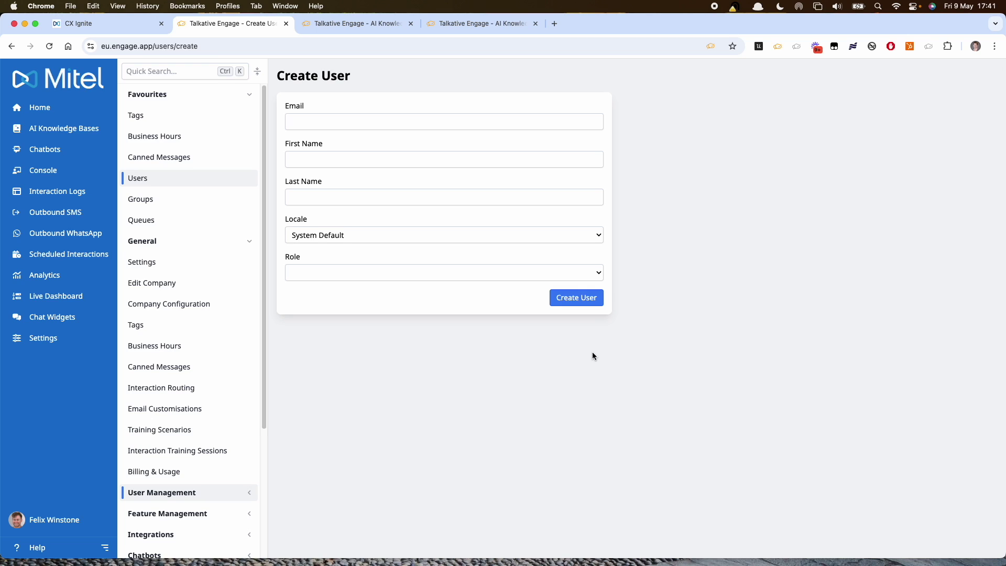
Find the Single Sign-on setup page by searching for "sso" and review its settings.
click(146, 70)
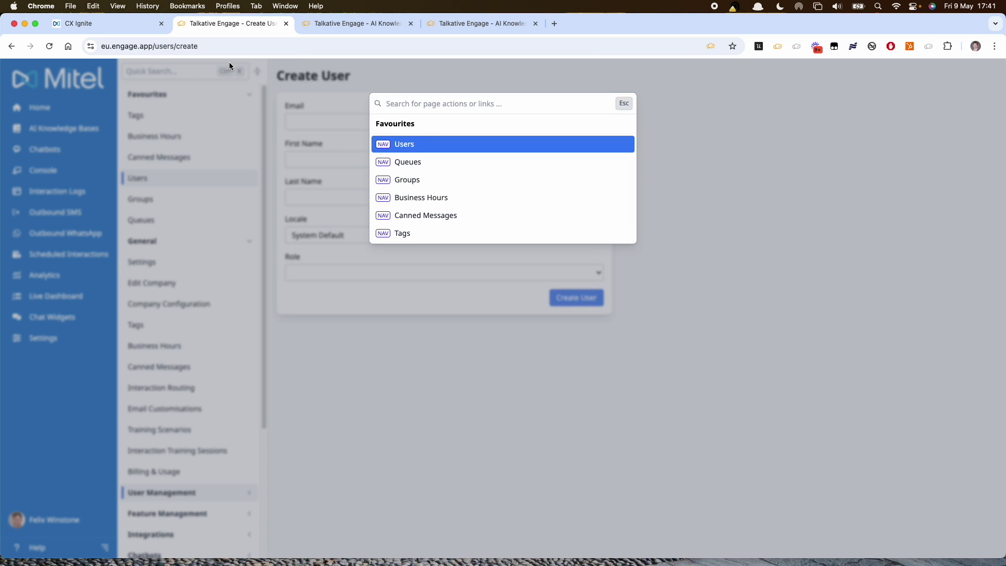
text(sso)
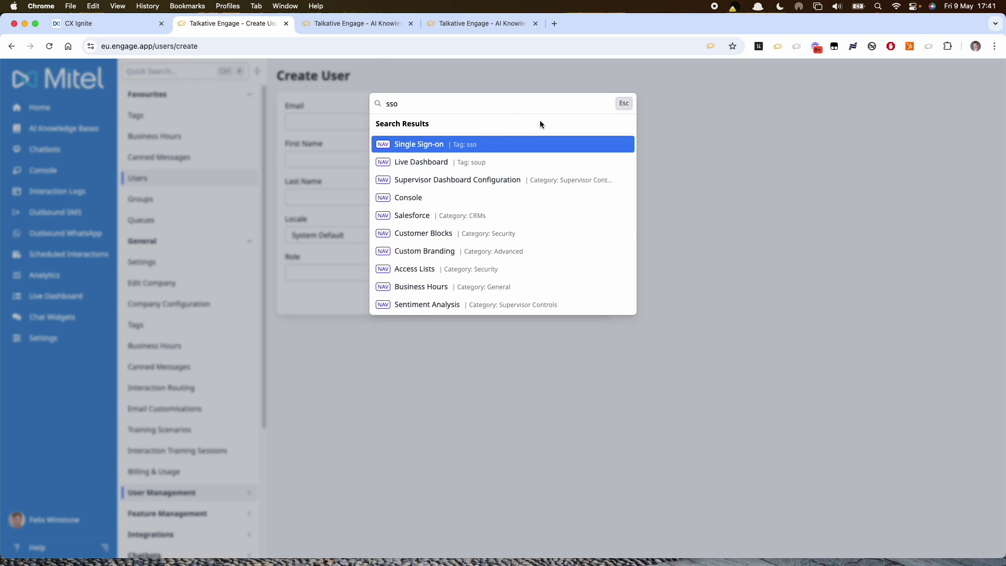
click(474, 145)
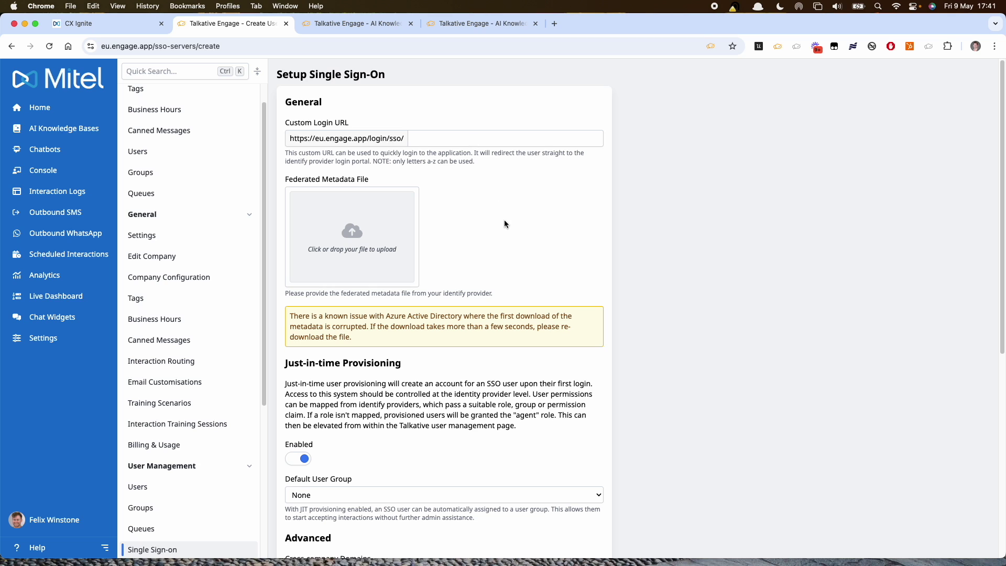
scroll(504, 222, down, 7)
scroll(504, 222, up, 7)
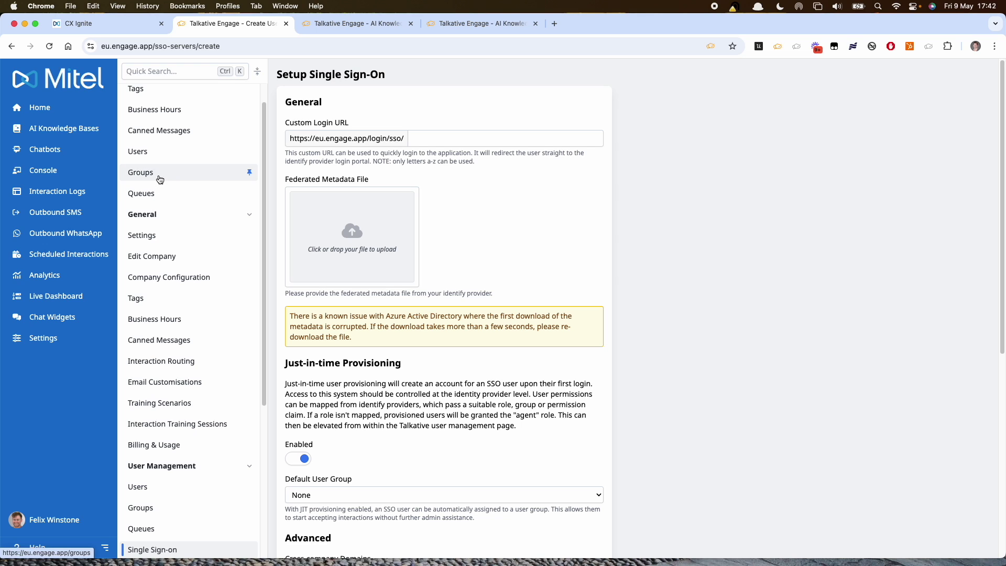
Open the Chat queue for editing and review its details, assigned groups and routing settings.
click(163, 196)
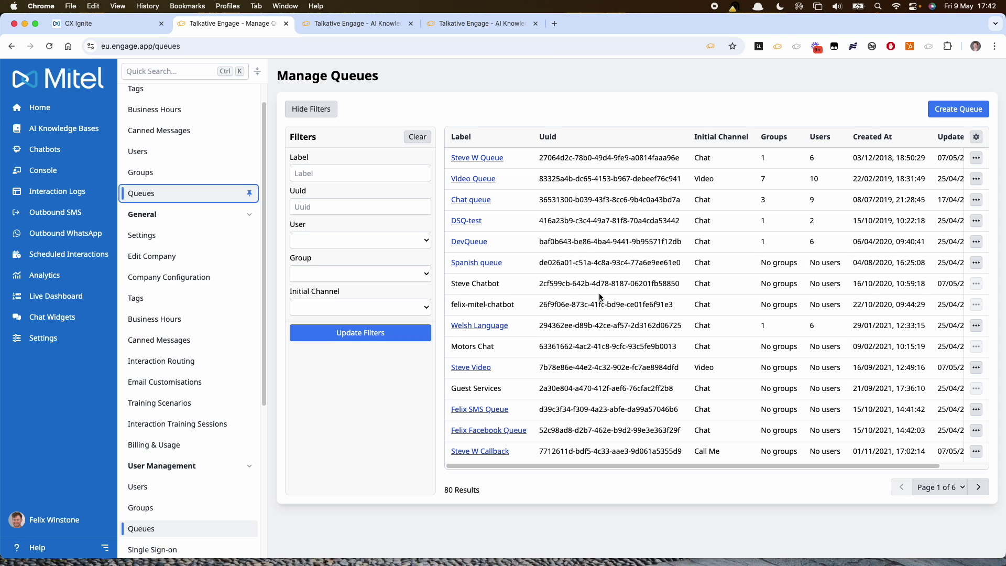
click(471, 200)
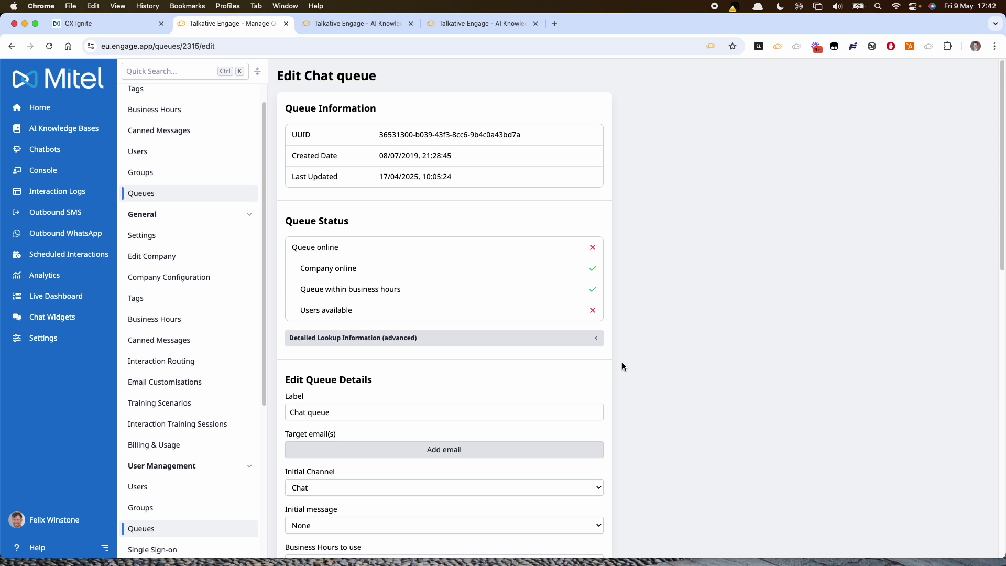
scroll(623, 365, down, 2)
scroll(622, 364, down, 12)
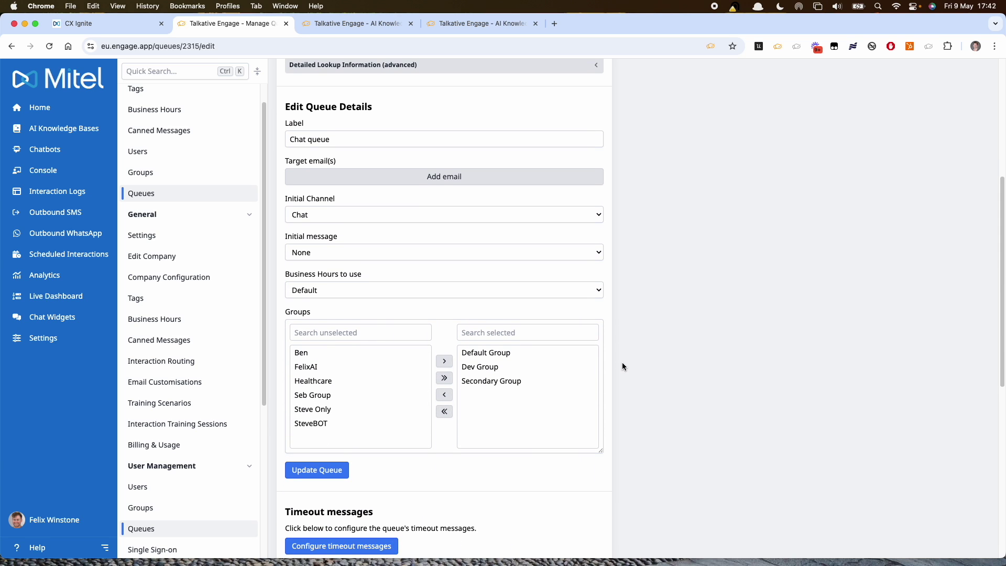
scroll(623, 365, down, 10)
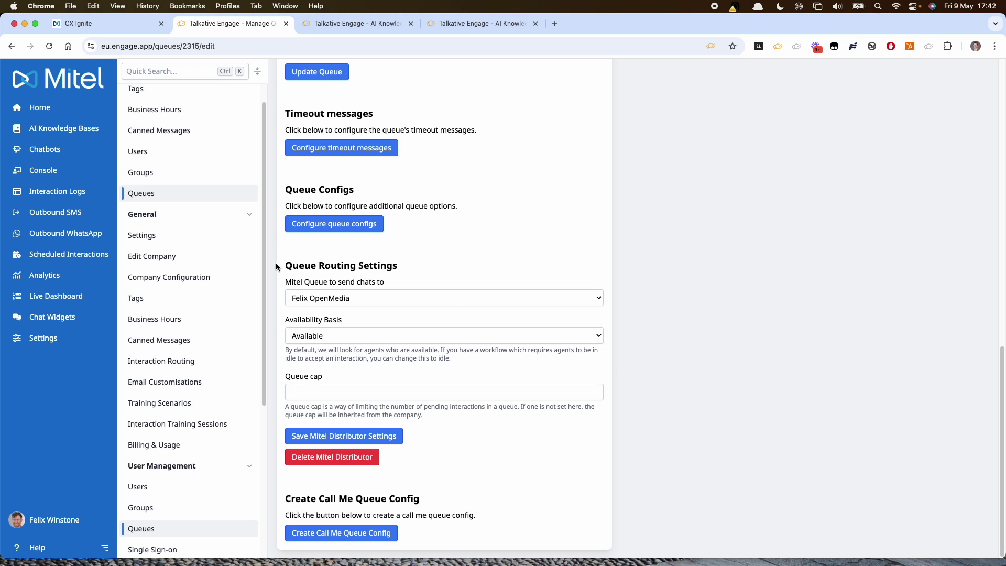
Review the Mitel queues that Chat queue can send chats to, keeping the current selection.
click(329, 298)
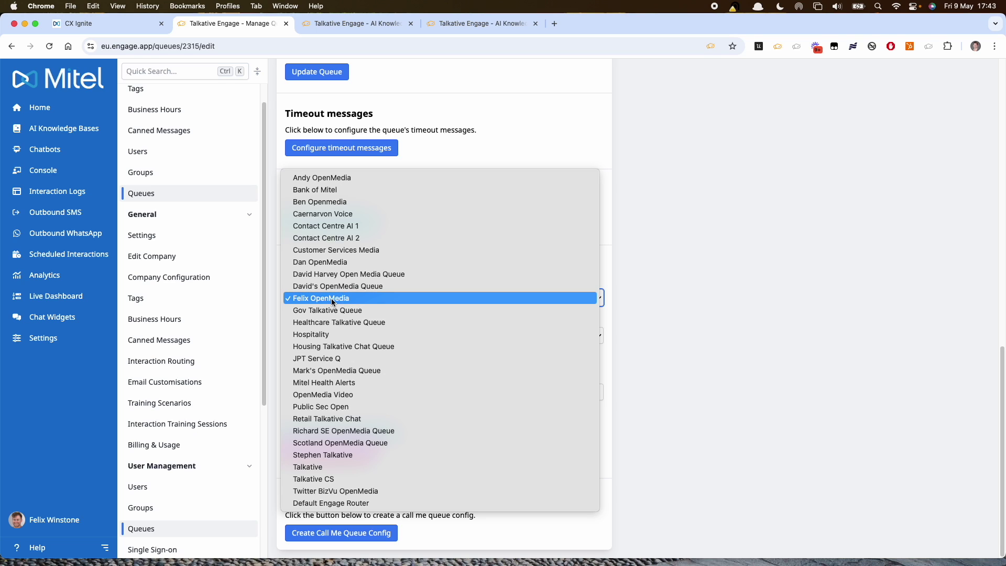
click(329, 301)
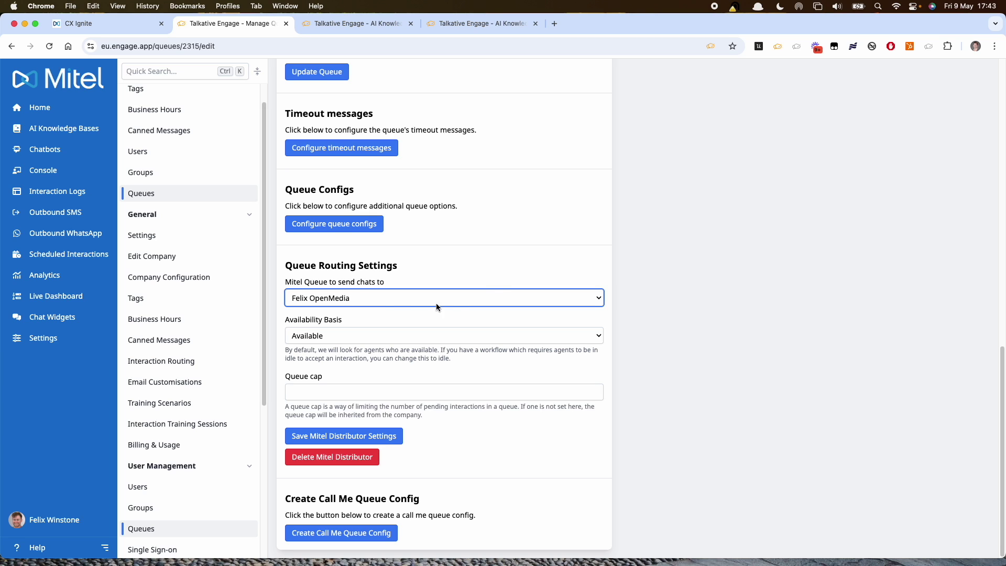
click(493, 259)
scroll(492, 260, up, 1)
scroll(492, 258, up, 3)
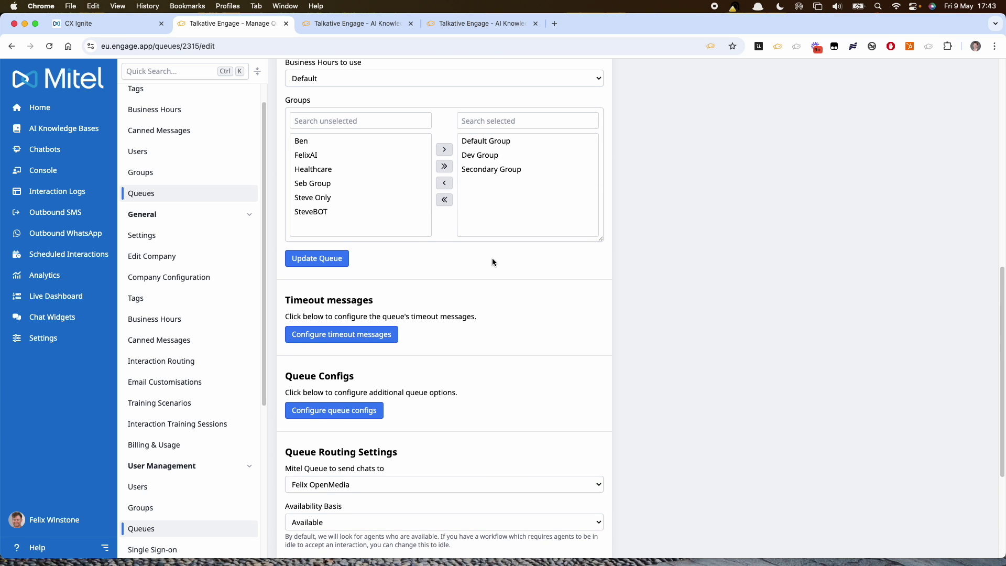
scroll(492, 258, up, 6)
scroll(492, 258, up, 6)
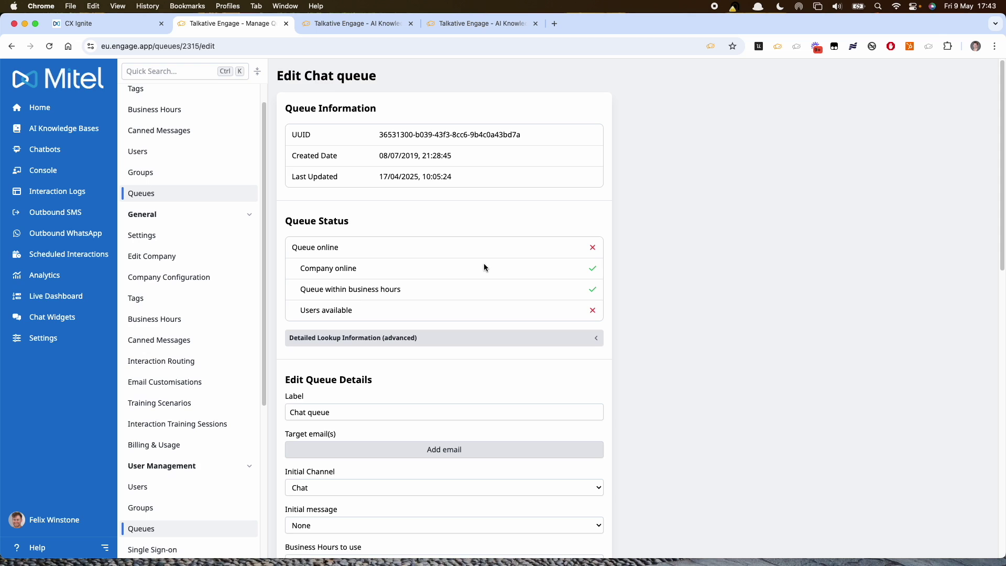
Find Business Hours by searching for "bus" and review the Default preset's shifts, general settings and override dates.
click(164, 73)
text(bus)
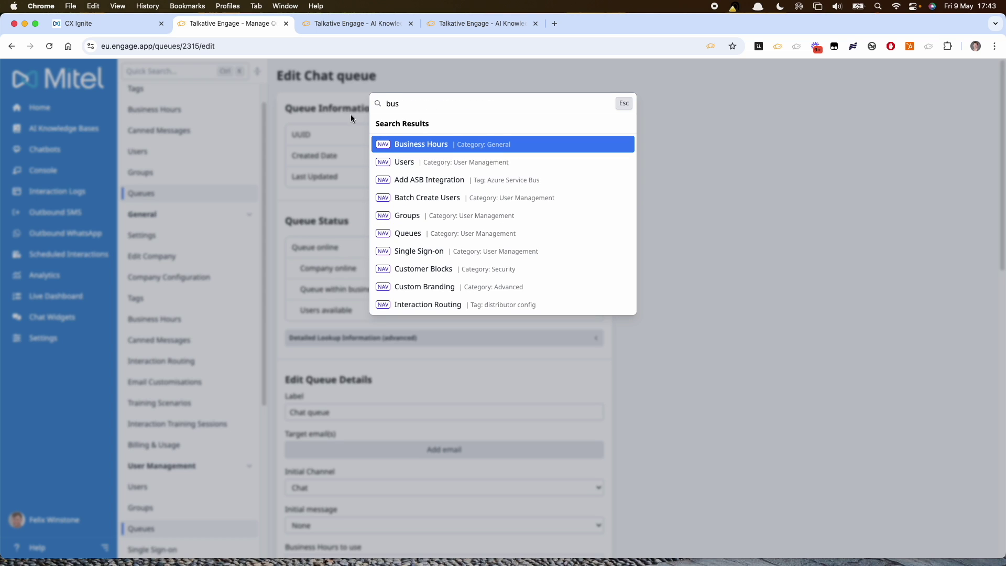
click(407, 142)
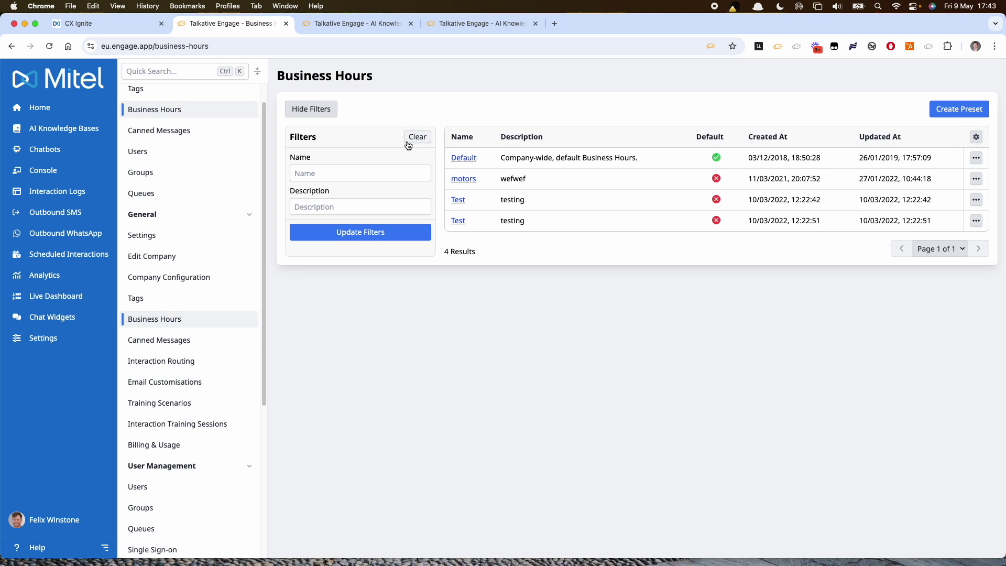
click(466, 158)
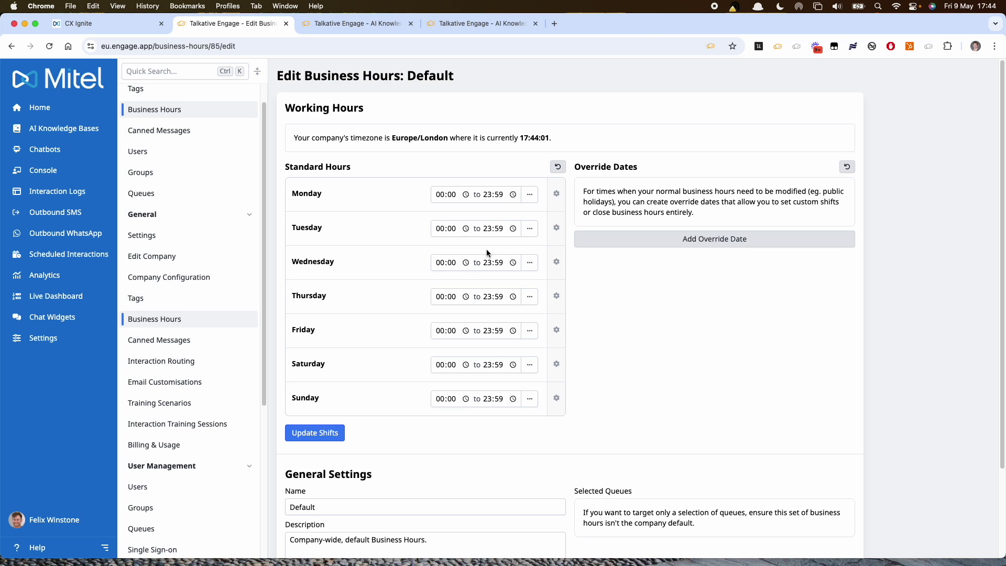
scroll(486, 249, down, 2)
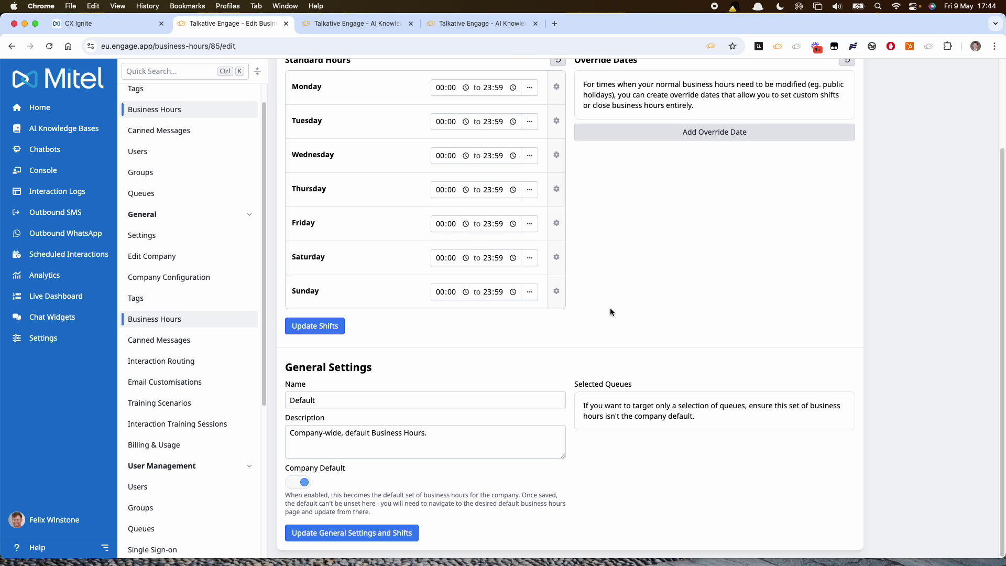
scroll(610, 307, up, 2)
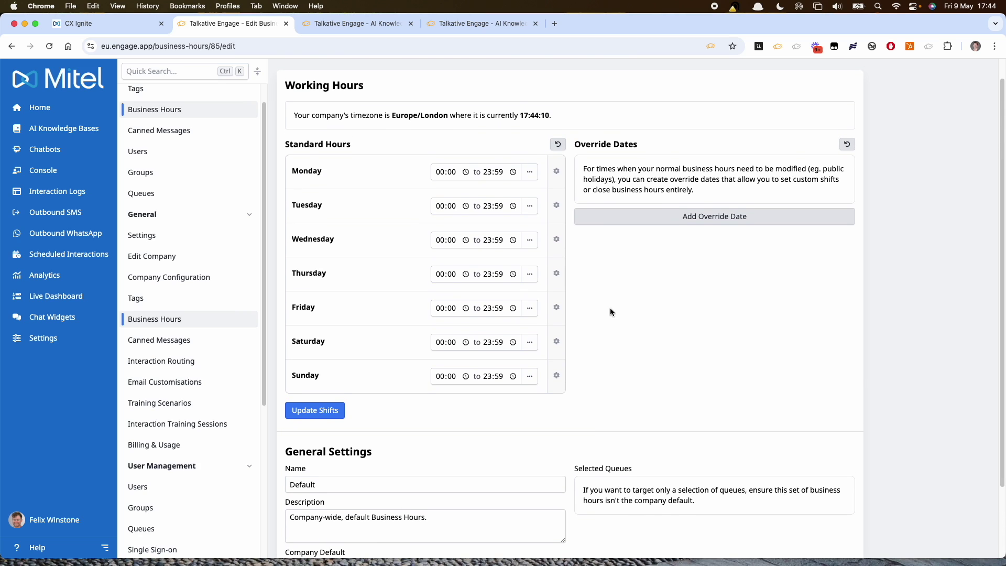
click(703, 220)
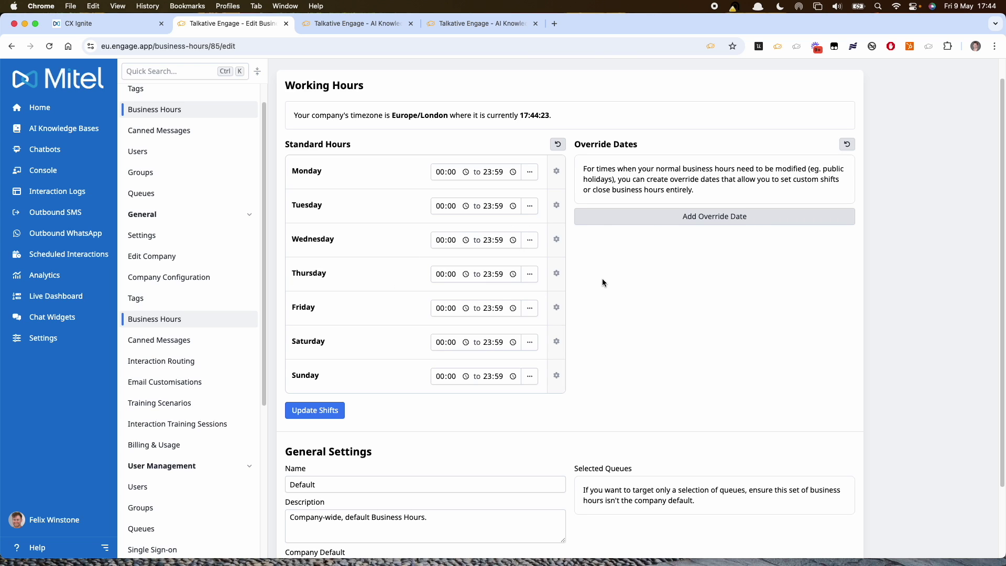
Open the motors business hours preset and review its weekday shifts and selected queues.
key(super+bracketleft)
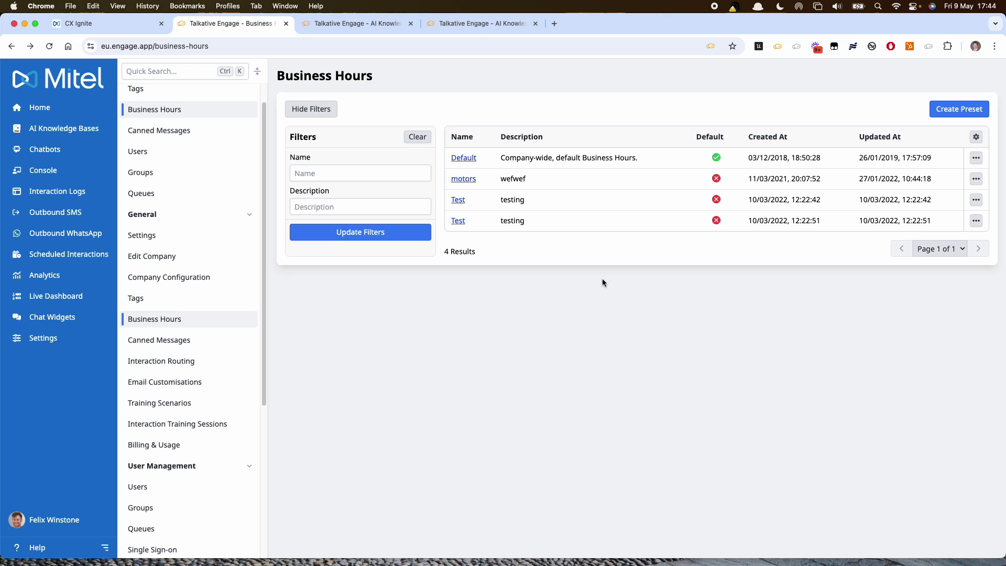
click(466, 179)
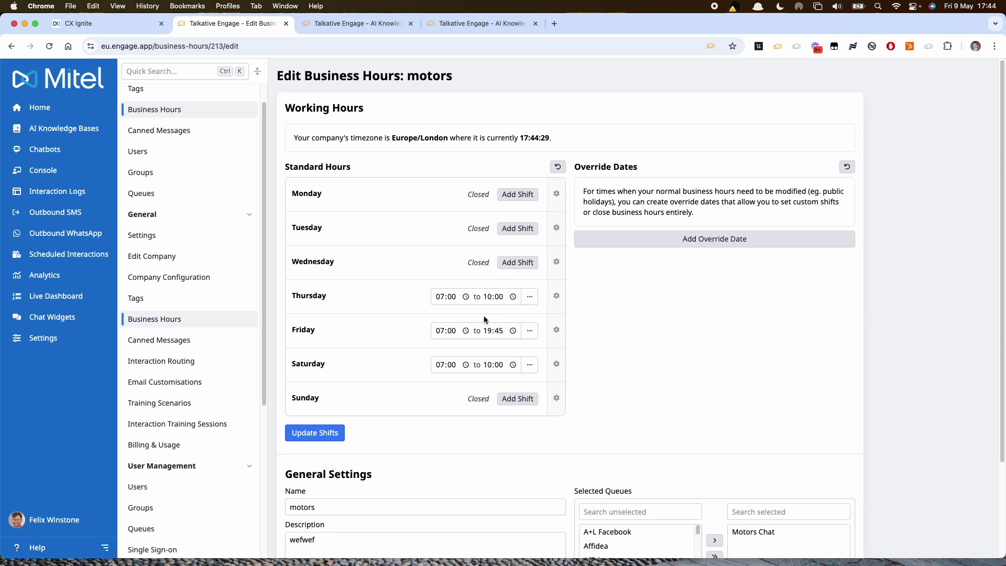
scroll(567, 397, down, 3)
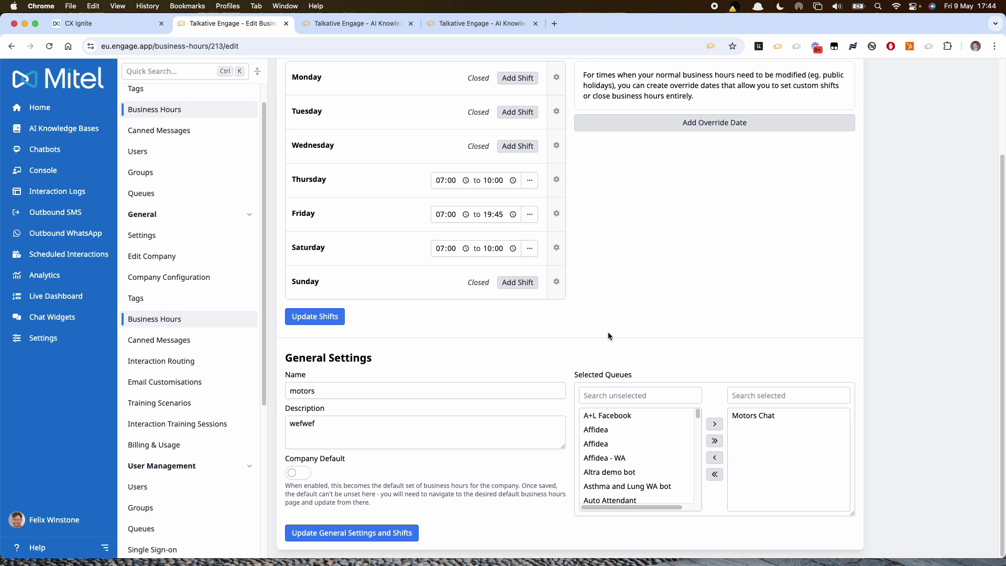
Check the Chat queue's online status, including its business hours condition and detailed lookup information.
click(168, 199)
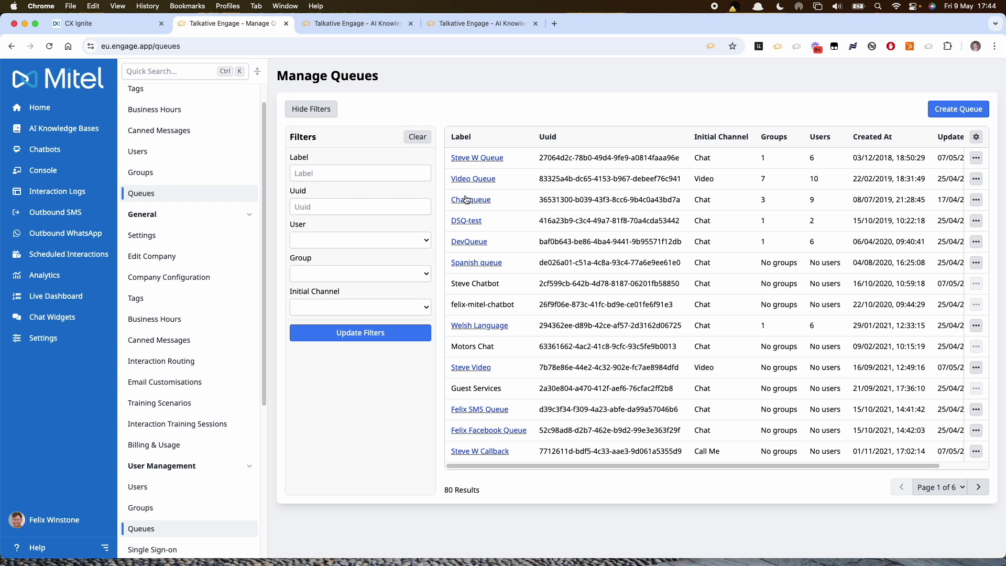
click(465, 198)
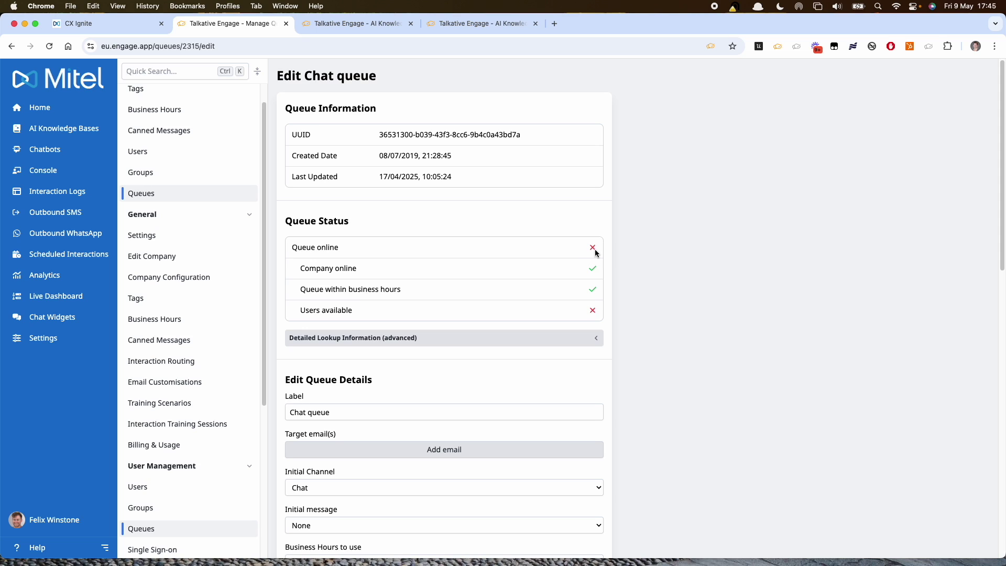
drag(300, 268, 380, 270)
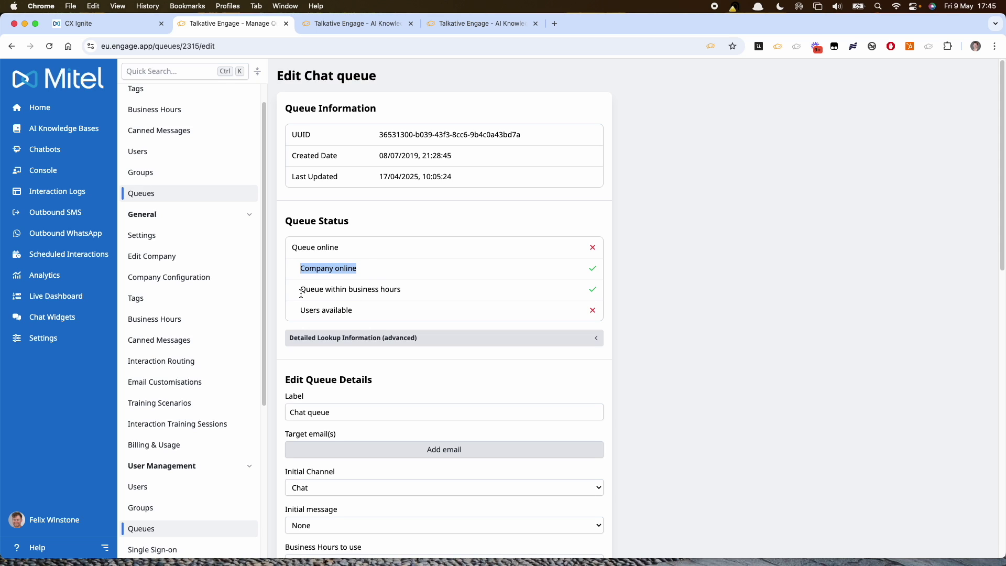
drag(300, 289, 400, 293)
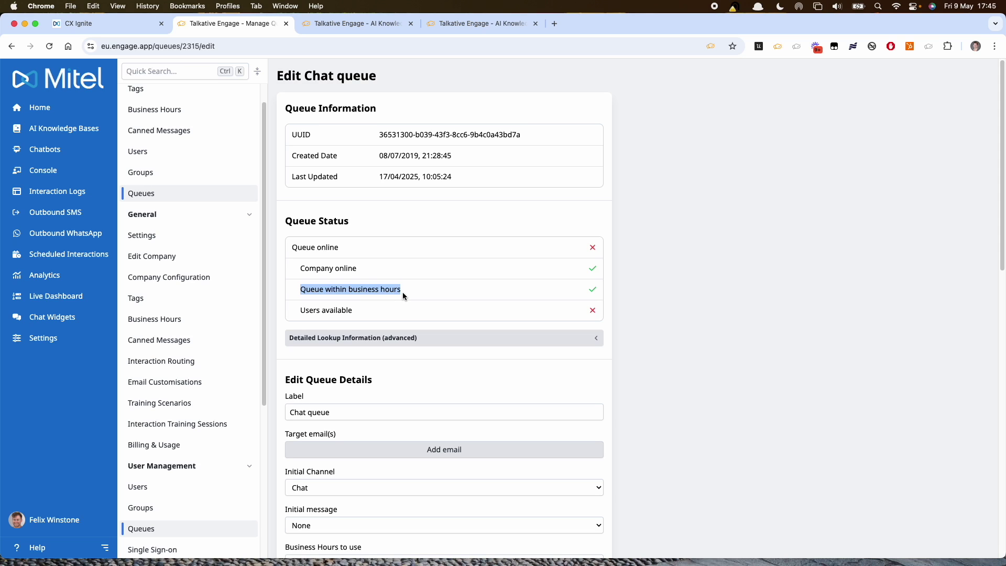
click(597, 338)
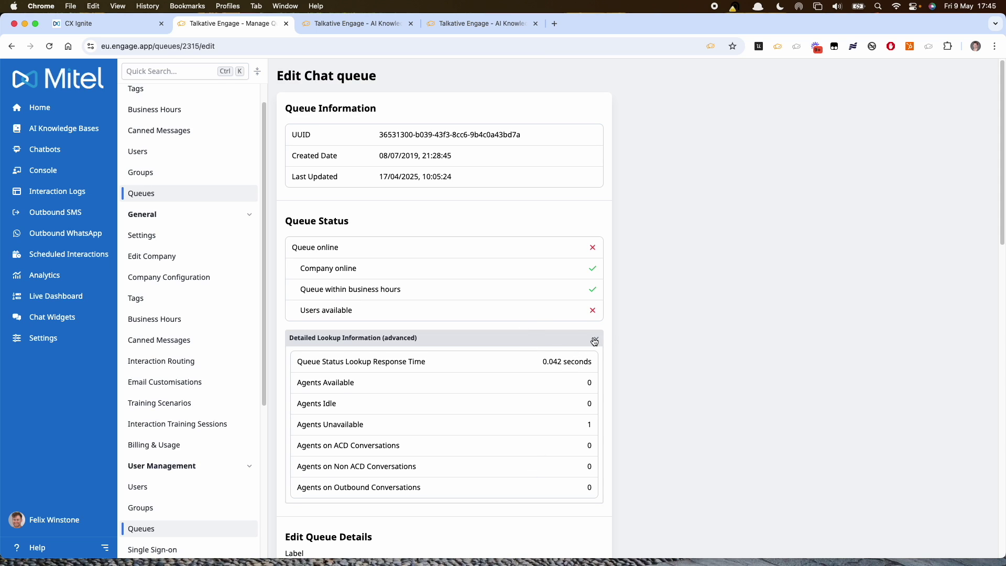
click(594, 341)
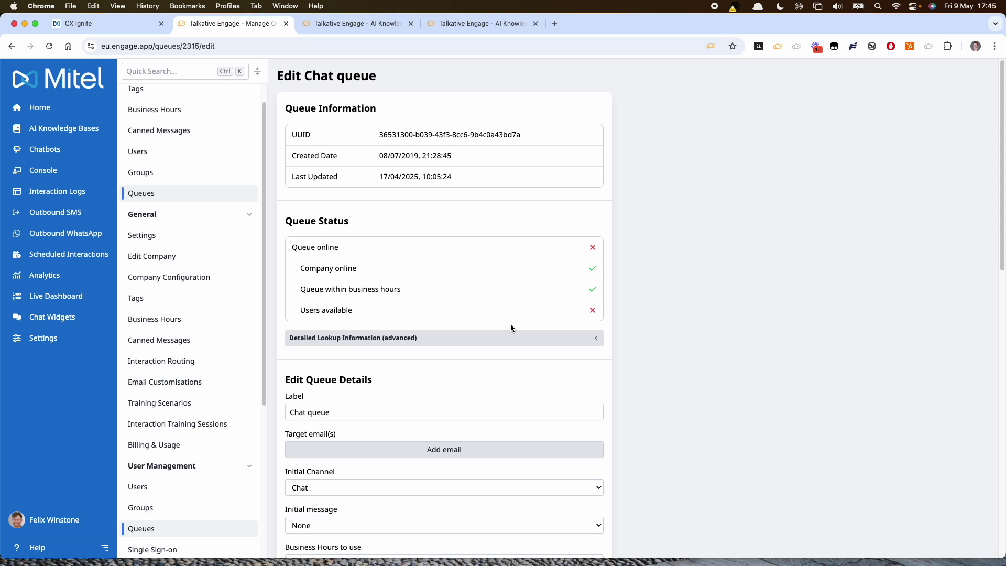
Switch to CX Ignite and view Default Dashboard V2, followed by the two-widget New Dashboard.
click(113, 25)
click(44, 129)
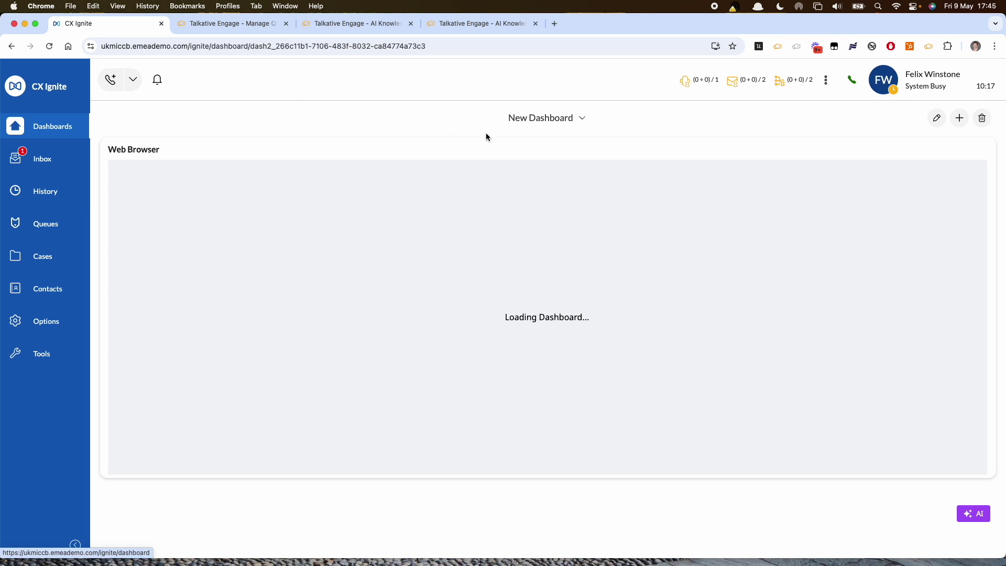
click(531, 119)
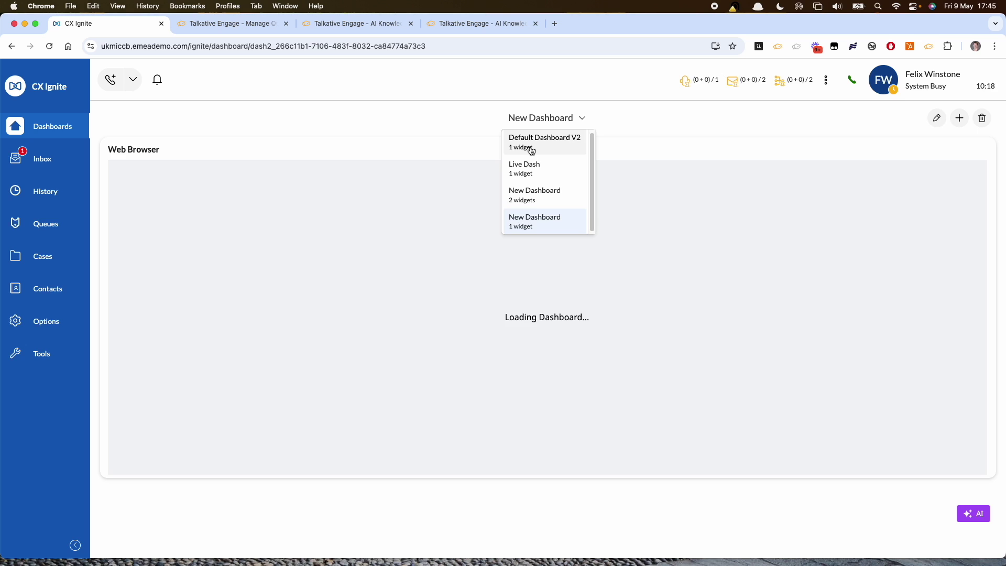
click(530, 145)
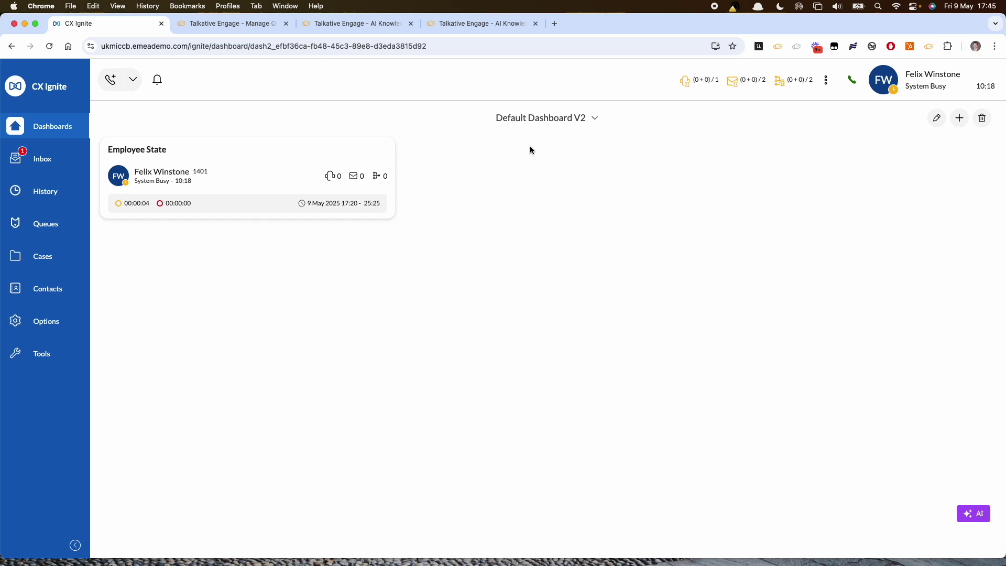
click(542, 118)
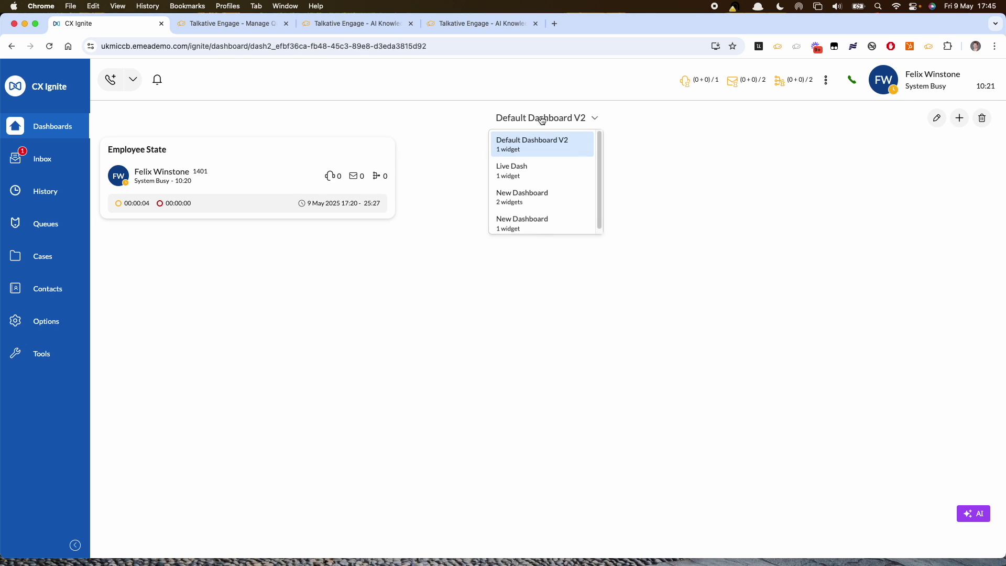
click(517, 201)
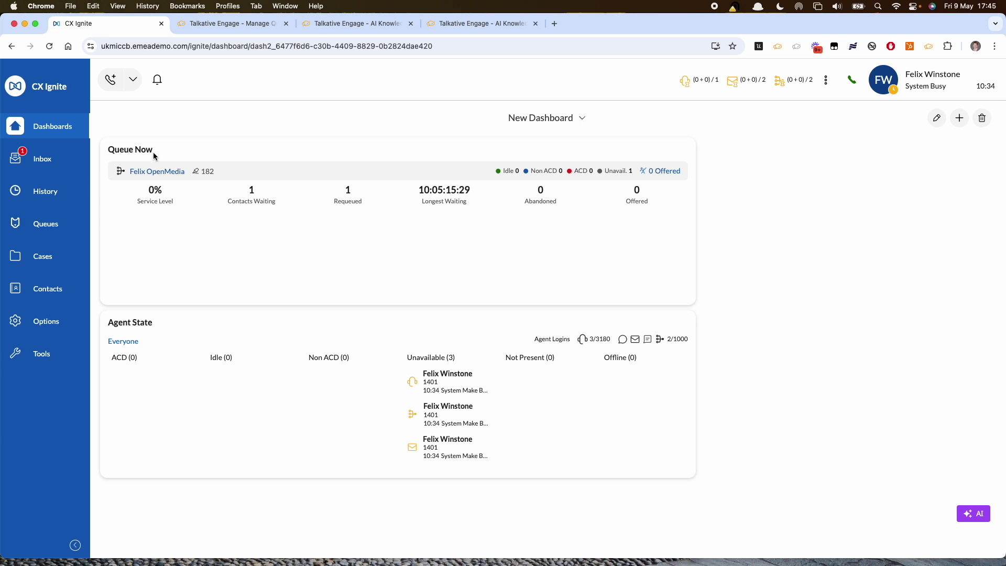
Return to Talkative Engage, open the Mitel Demo chatbot from page 2 of the chatbot configs, and collapse the main navigation.
click(254, 32)
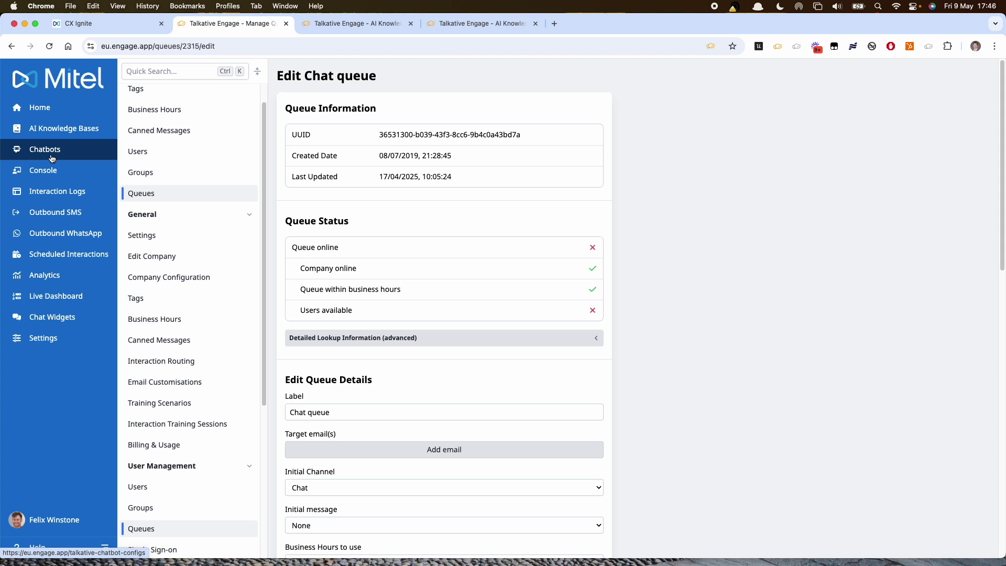
click(81, 154)
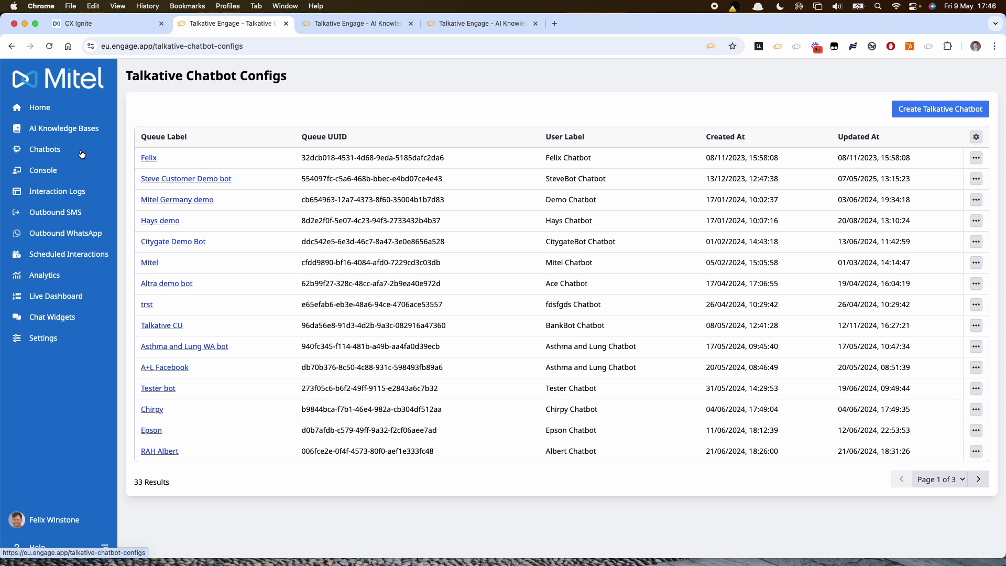
click(979, 479)
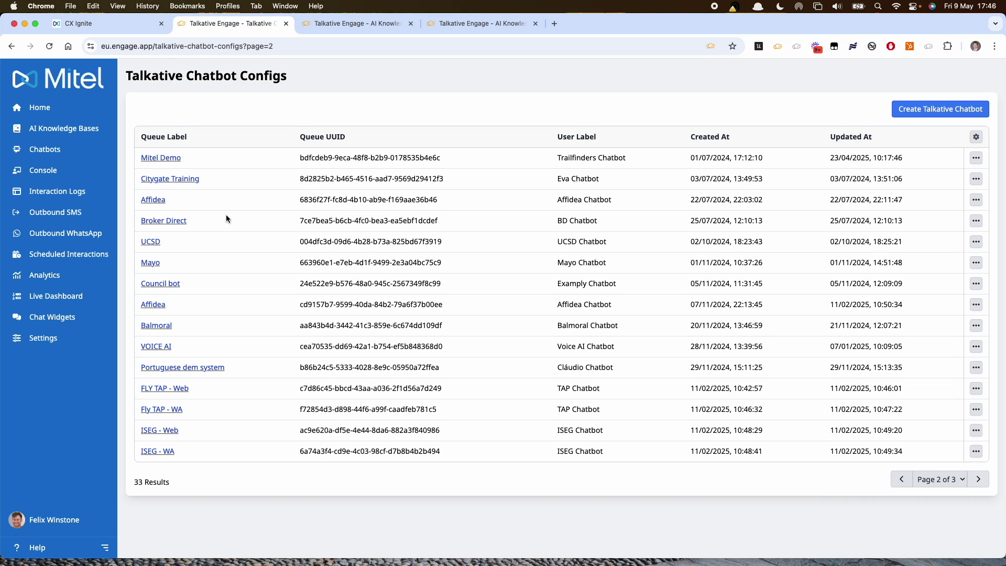
click(174, 158)
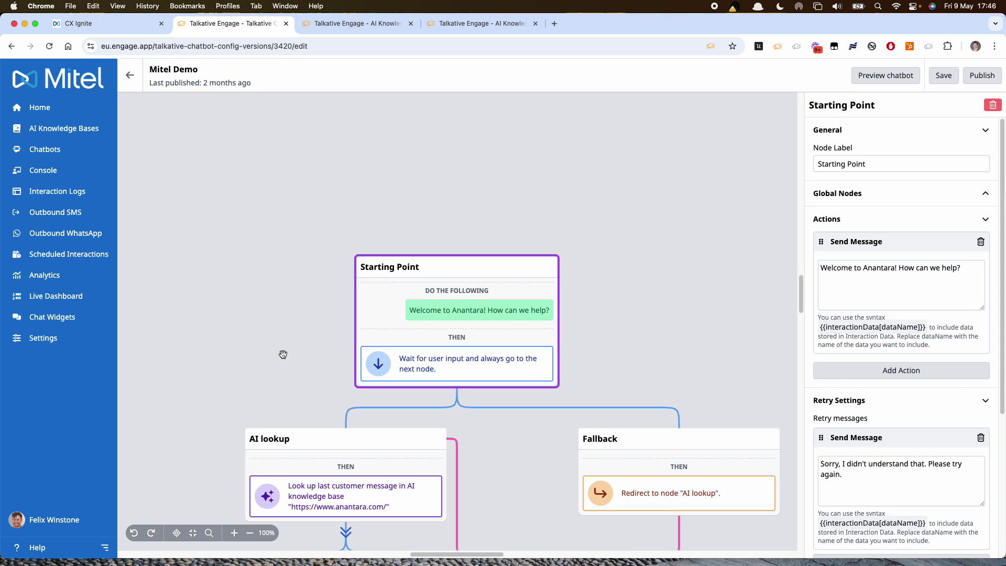
drag(283, 355, 331, 251)
click(105, 548)
drag(153, 334, 222, 332)
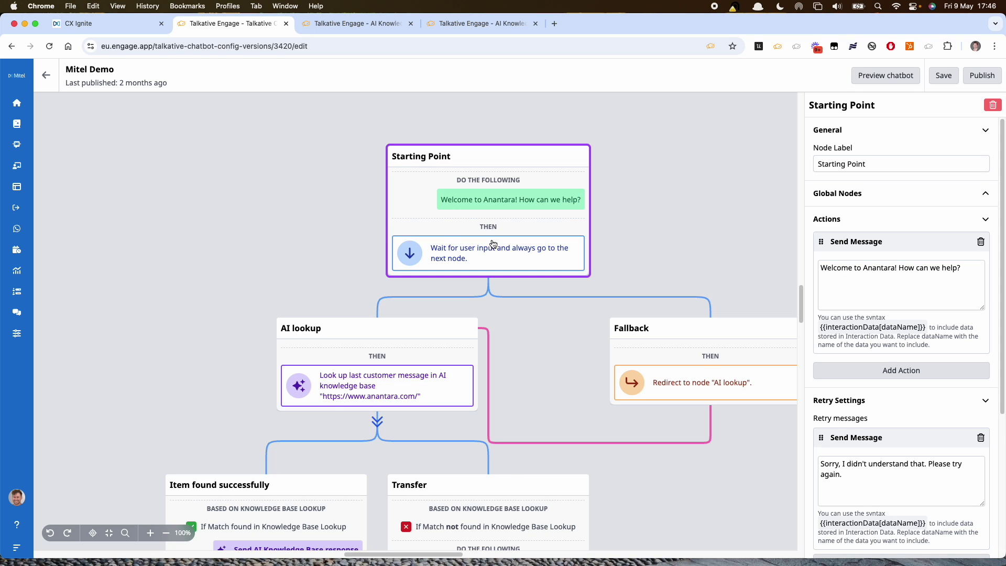
Inspect the AI lookup node's settings and the queues available to the Transfer node, keeping Chat queue selected.
click(394, 365)
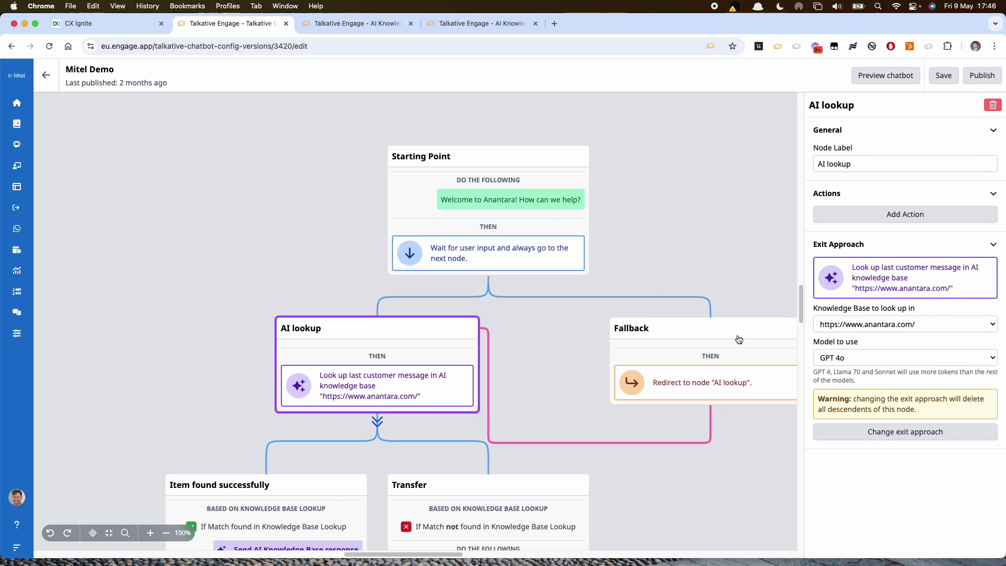
scroll(581, 427, down, 3)
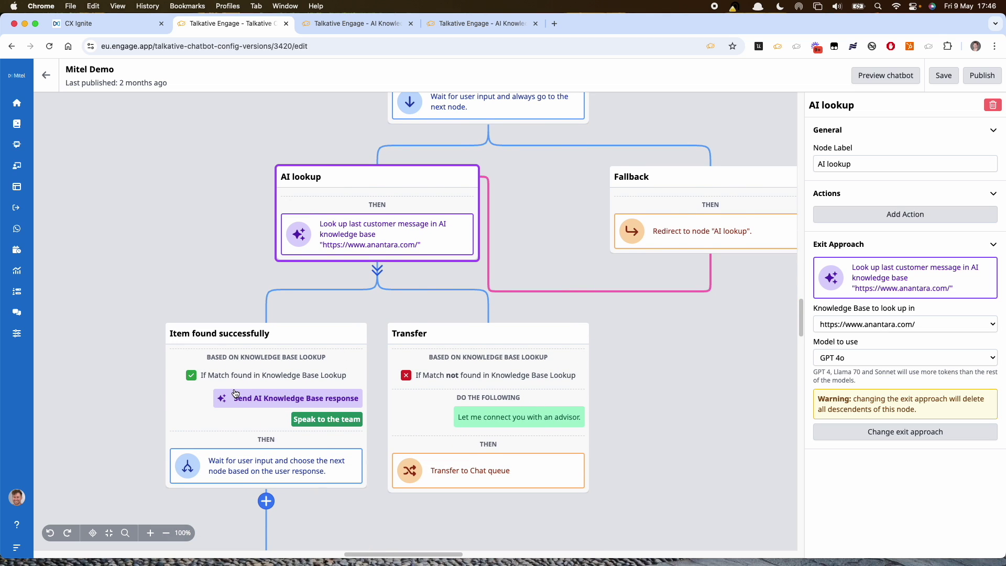
click(436, 399)
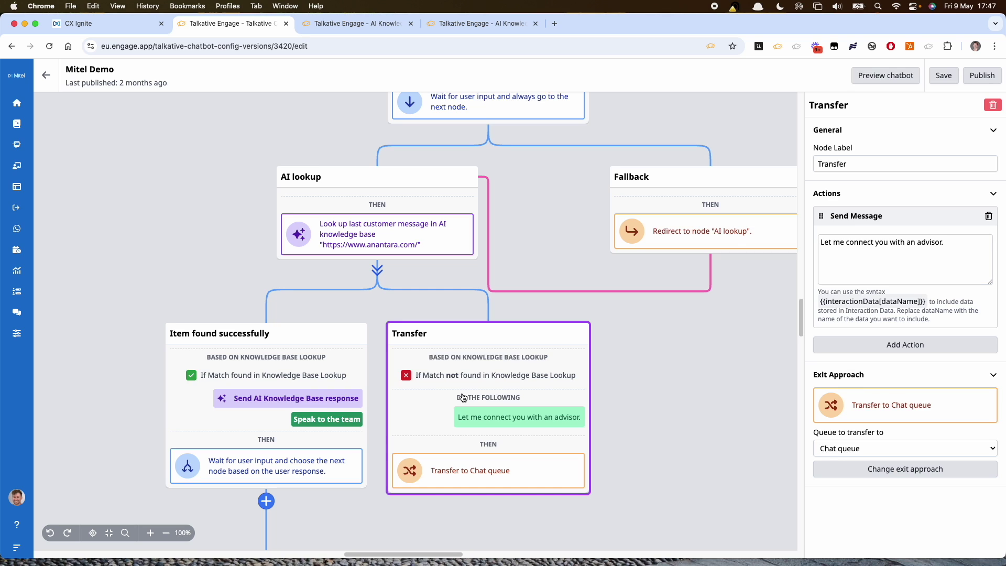
click(848, 449)
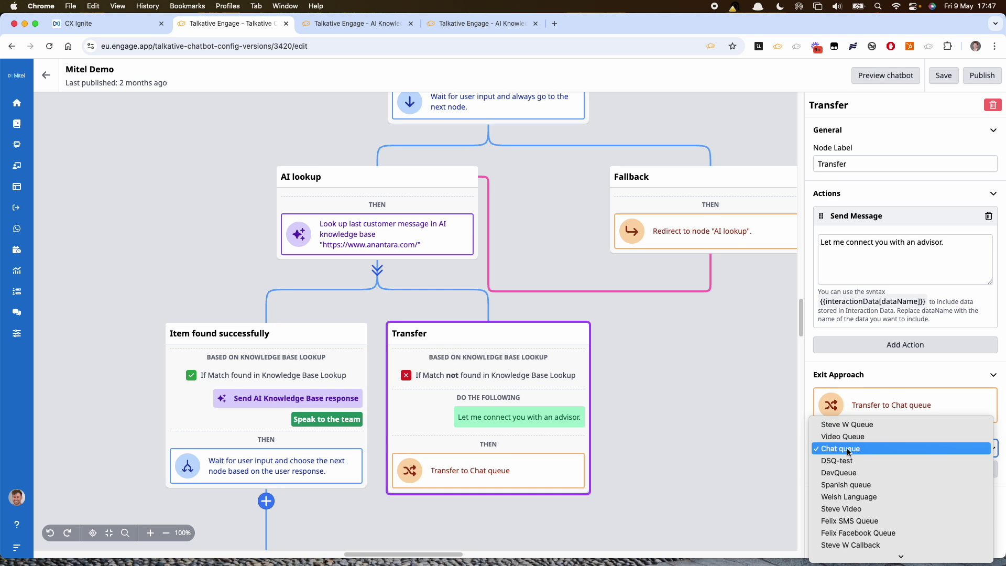
click(848, 449)
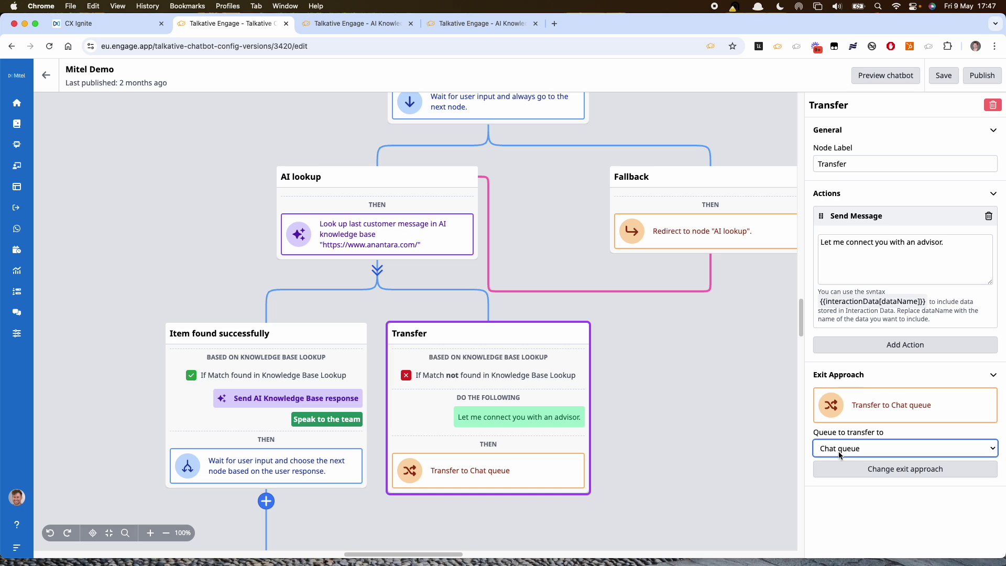
click(847, 449)
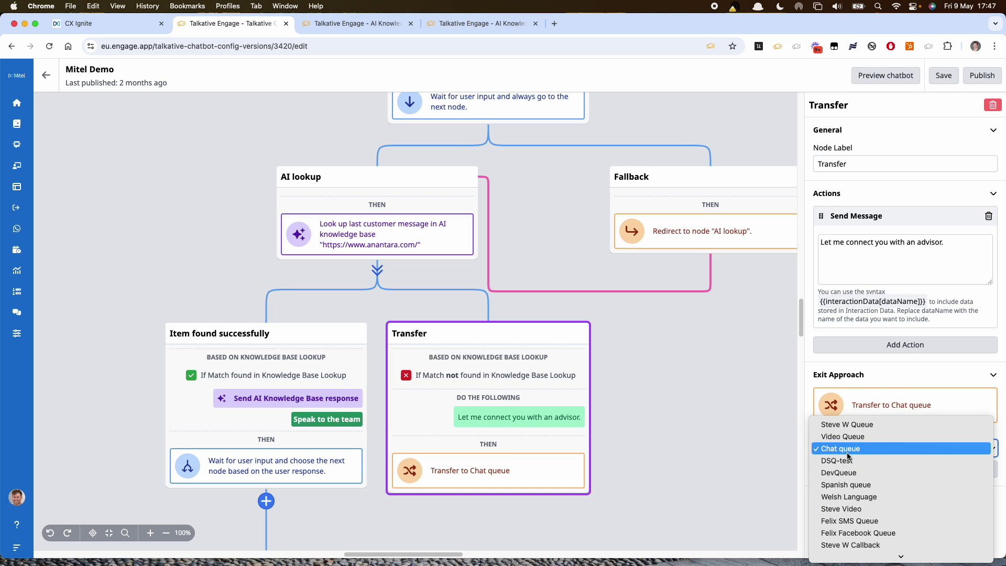
click(847, 453)
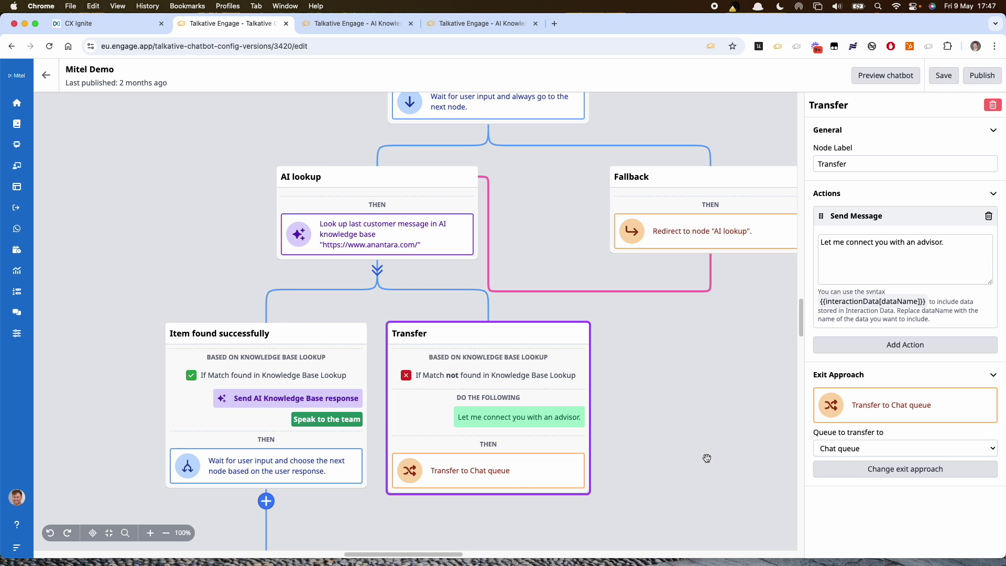
Glance at the open knowledge base, then return to the Mitel Demo flow and review the AI lookup node's knowledge base and model.
click(464, 23)
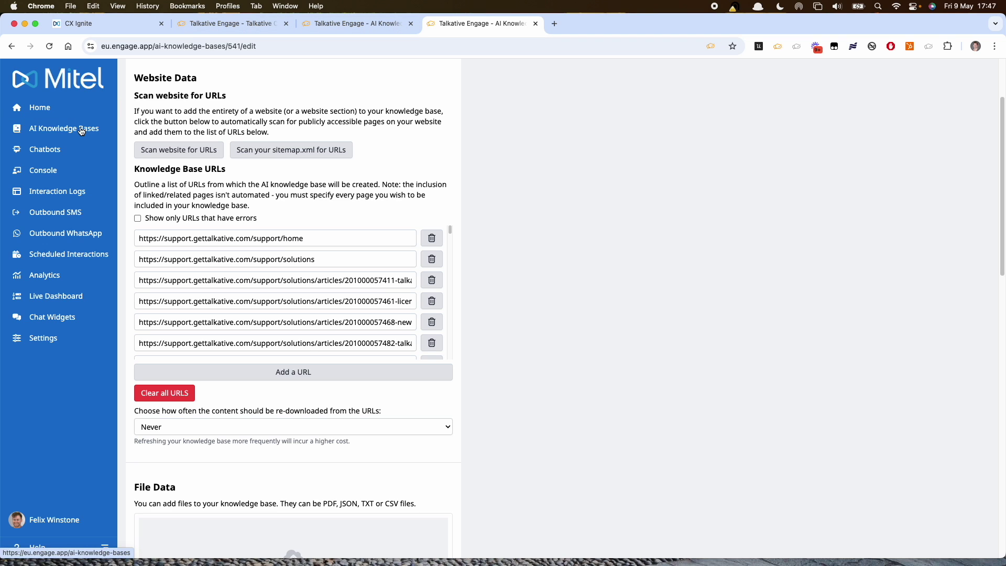
click(247, 26)
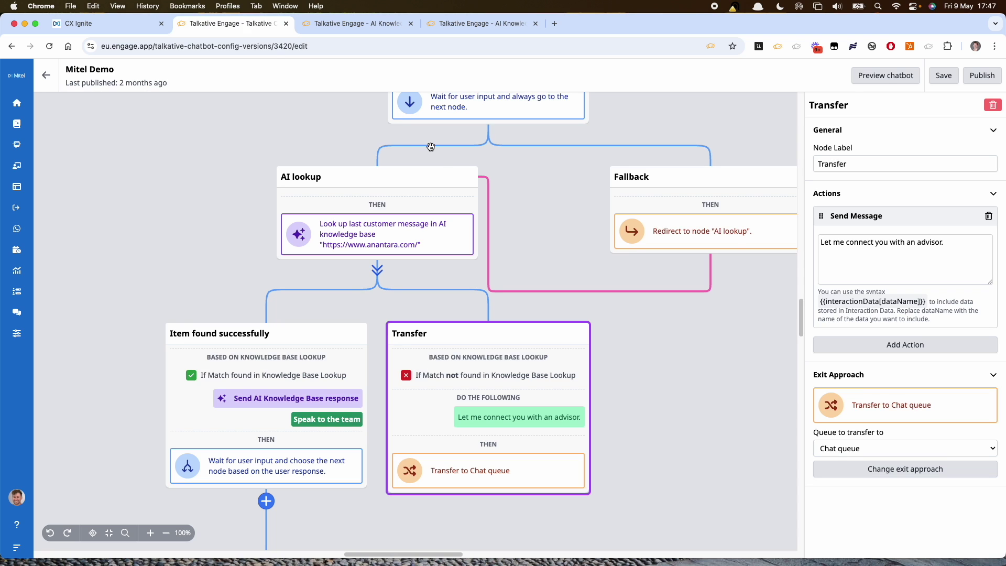
click(415, 199)
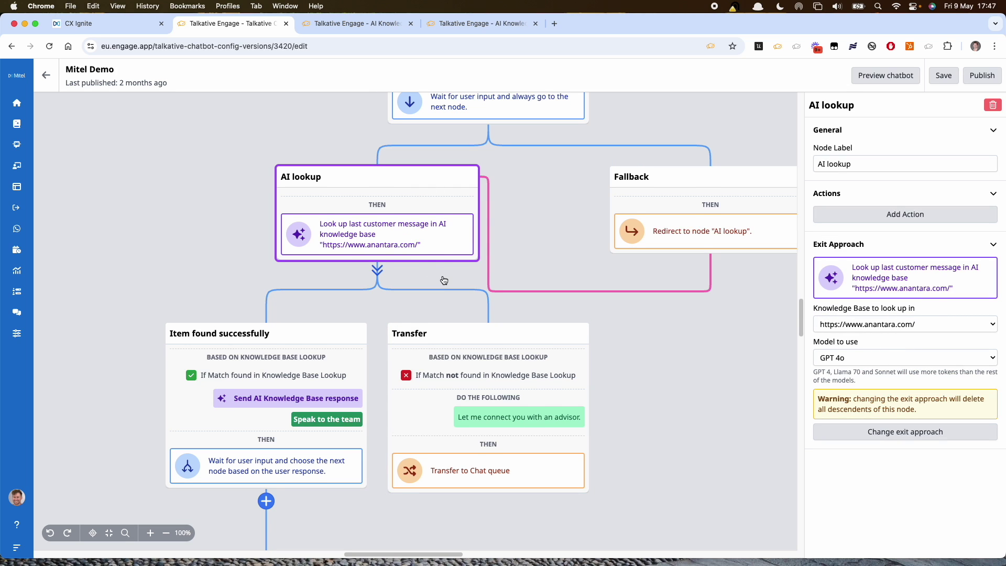
scroll(445, 280, up, 2)
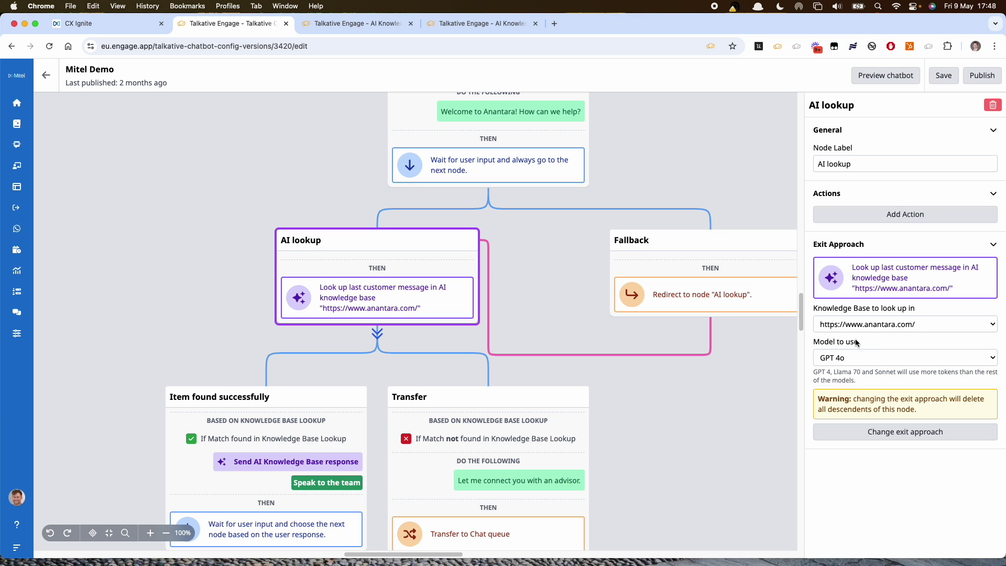
Go to the talkative support knowledge base and review its label and website data settings.
click(453, 24)
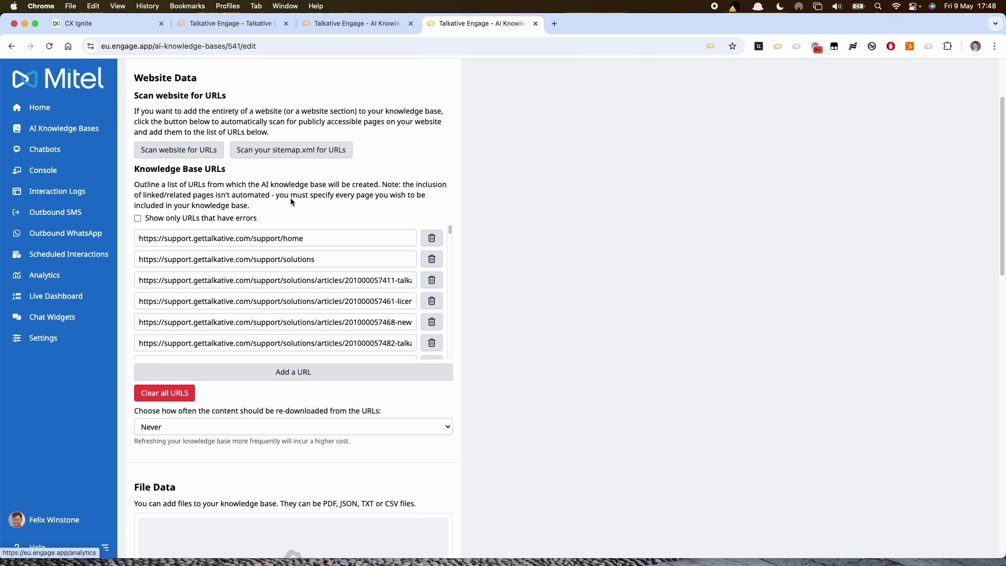
scroll(291, 198, up, 3)
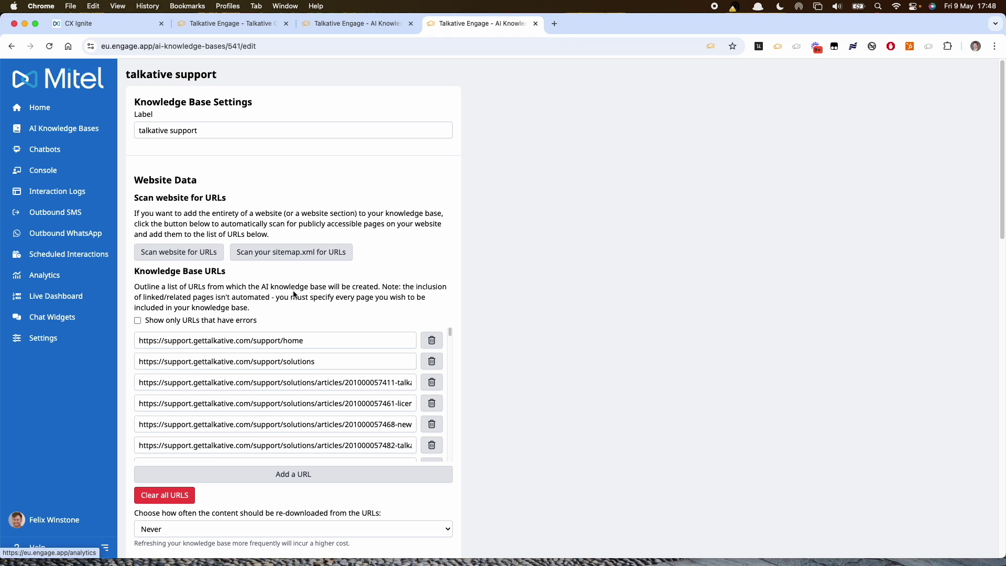
scroll(294, 295, down, 1)
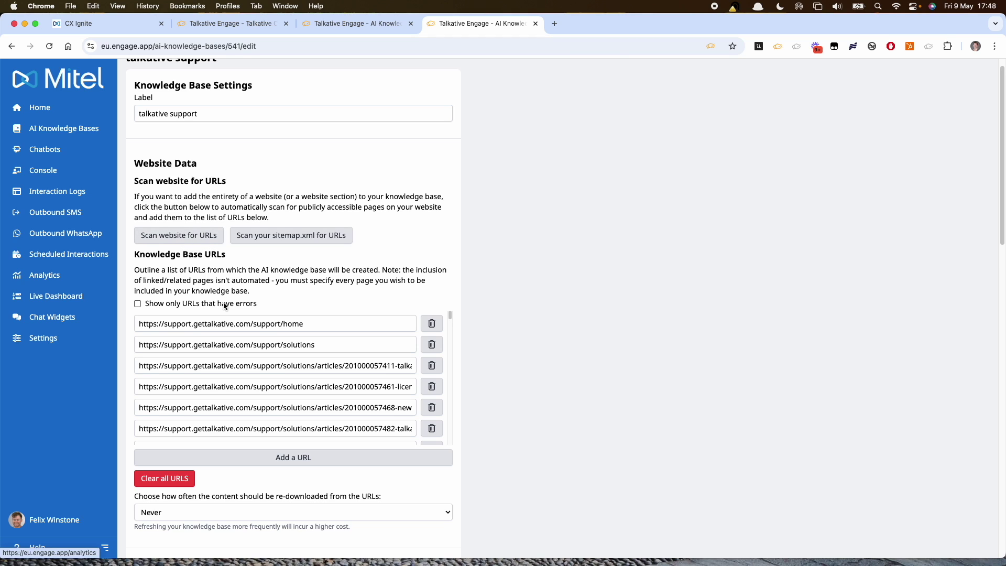
click(253, 322)
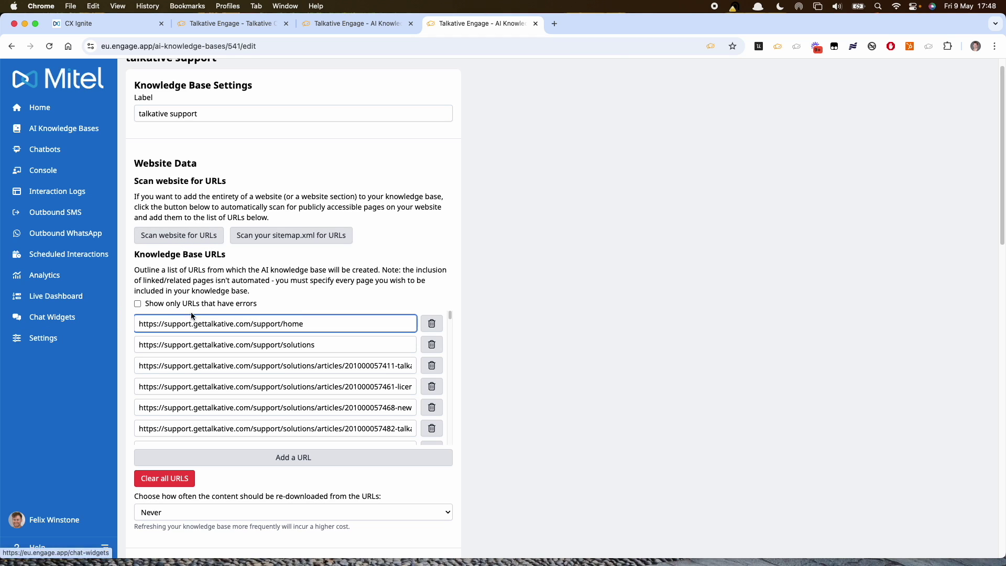
shift+click(140, 325)
key(super+c)
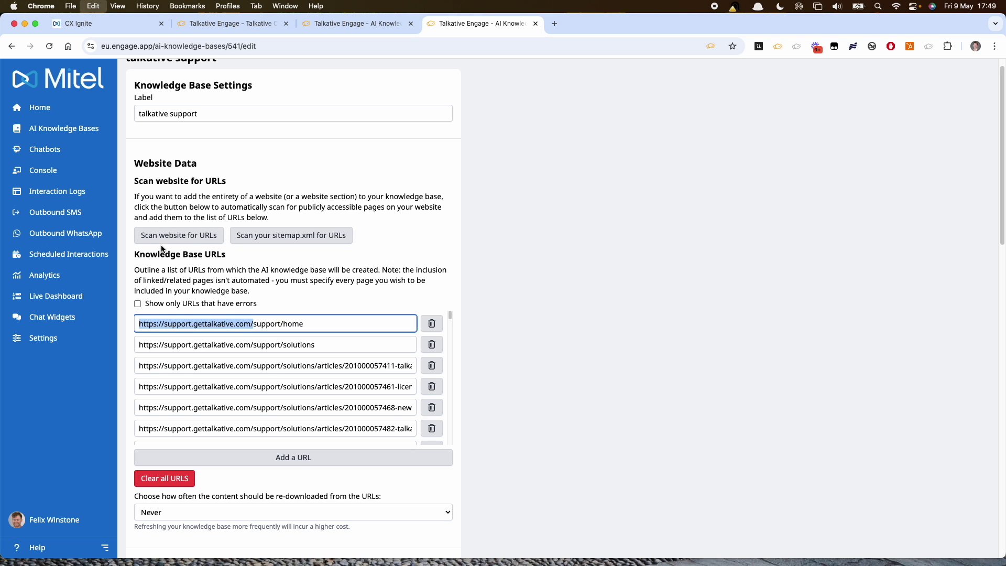
click(163, 240)
click(409, 298)
key(super+v)
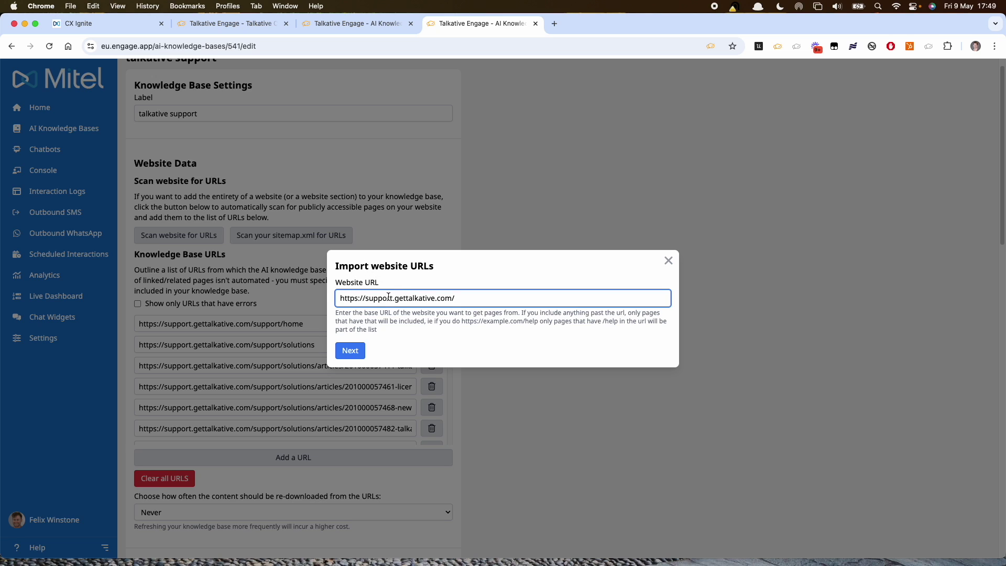
click(356, 352)
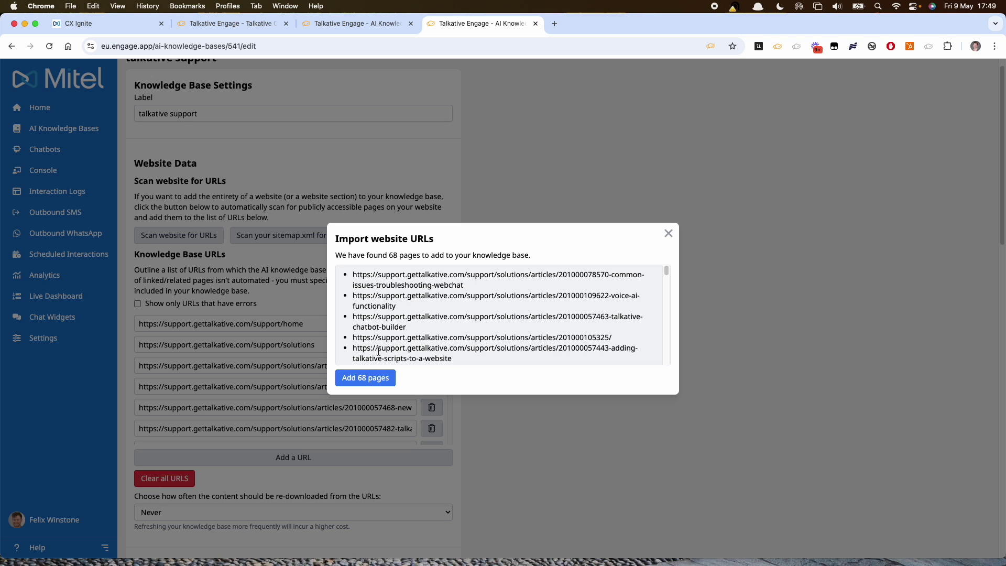
click(369, 379)
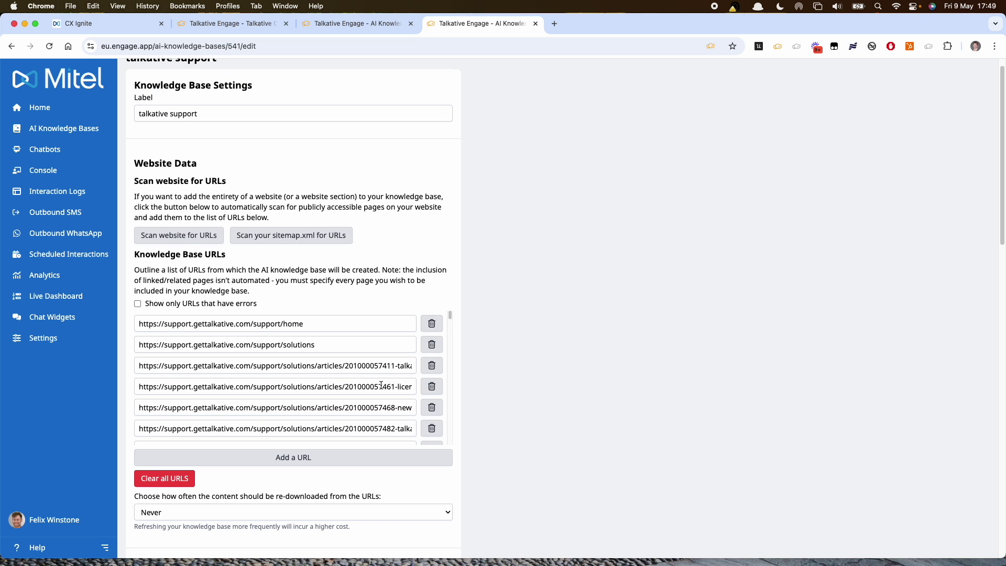
Review the knowledge base URLs and the available content re-download frequencies, keeping Never selected.
scroll(382, 385, down, 10)
scroll(382, 386, up, 10)
scroll(437, 298, down, 1)
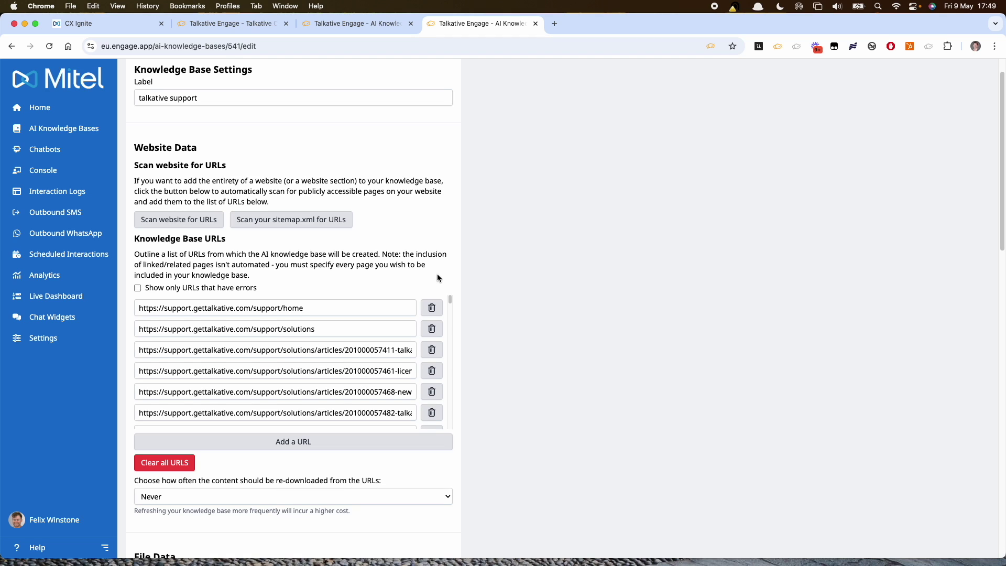
click(237, 498)
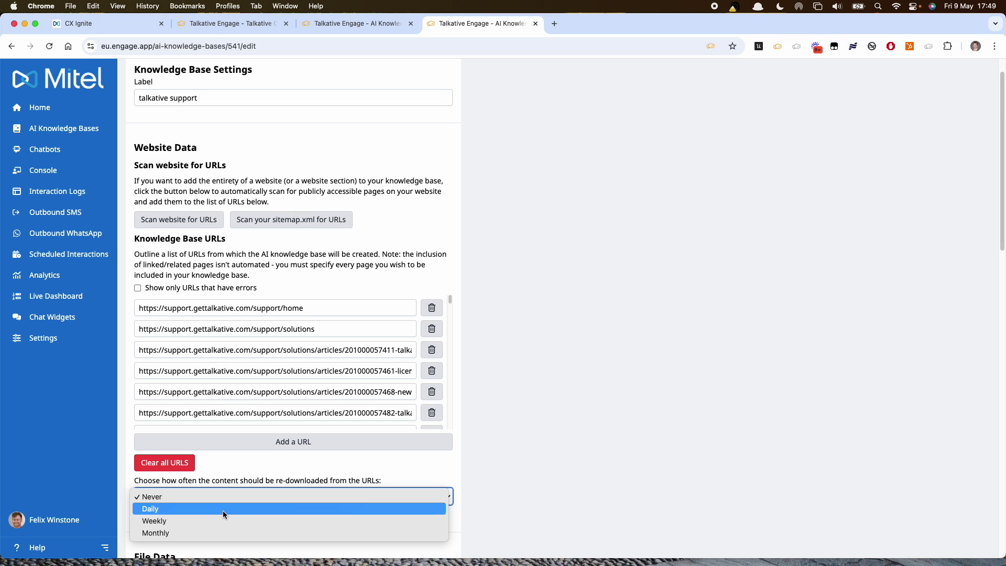
click(467, 507)
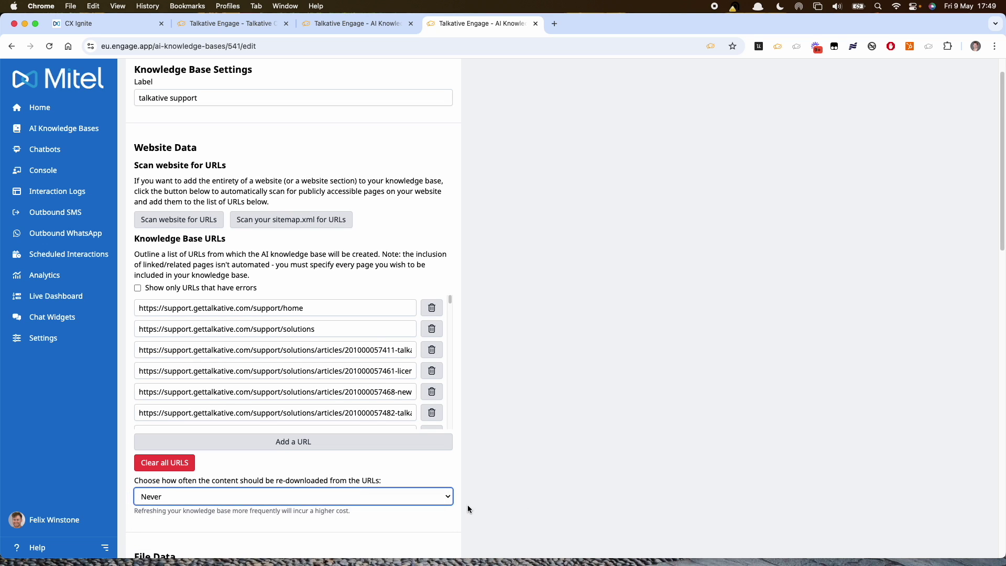
scroll(468, 506, down, 3)
click(250, 387)
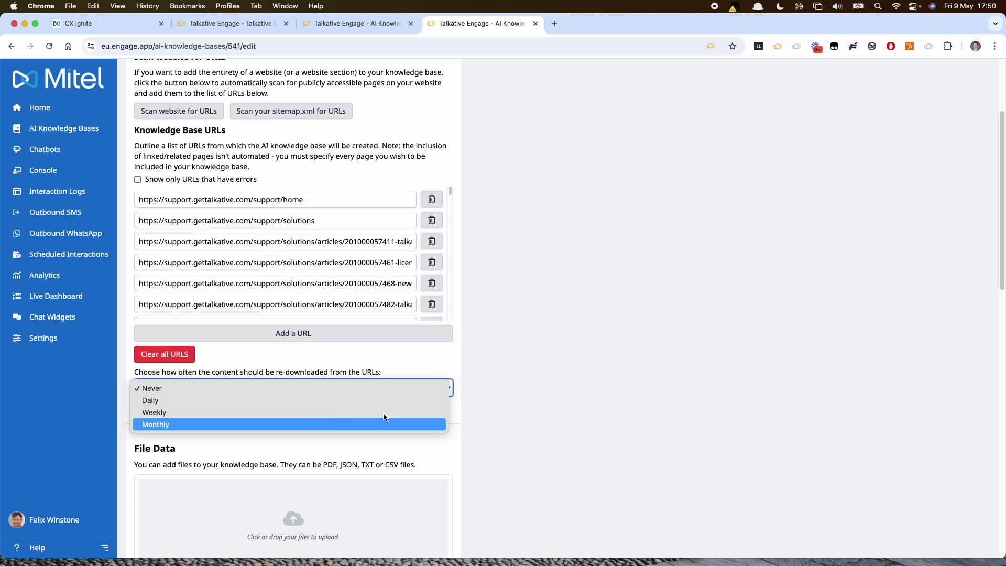
click(539, 433)
Review the talkative support knowledge base's file data, text data, additional prompt and website URL sections.
scroll(530, 446, down, 5)
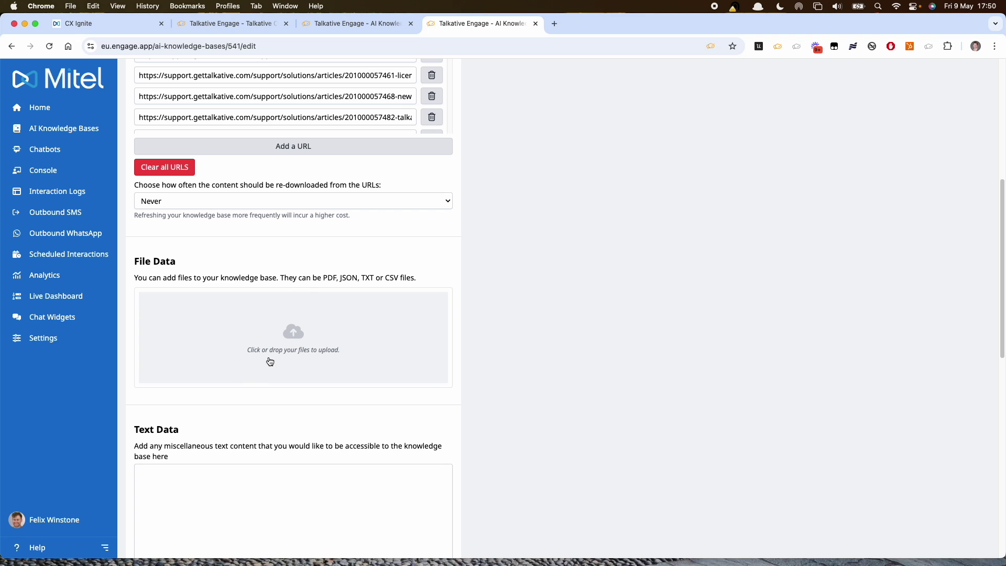
scroll(269, 361, down, 2)
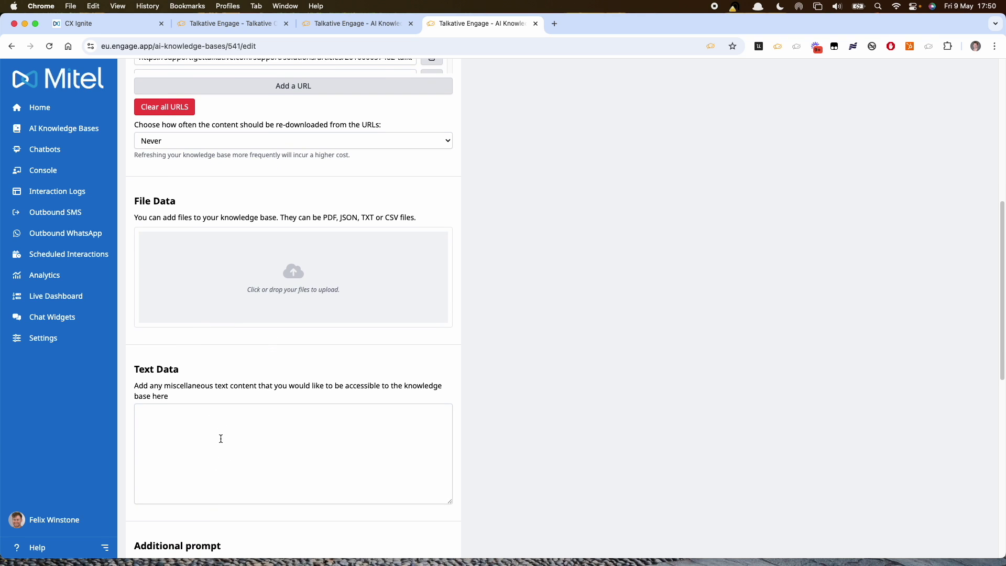
scroll(221, 439, down, 1)
scroll(221, 438, up, 1)
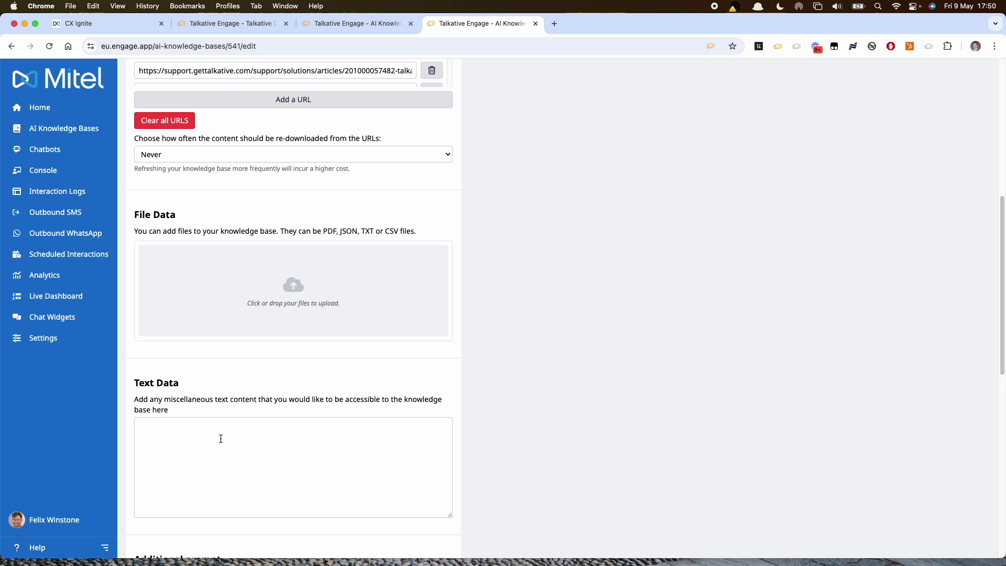
scroll(221, 438, down, 6)
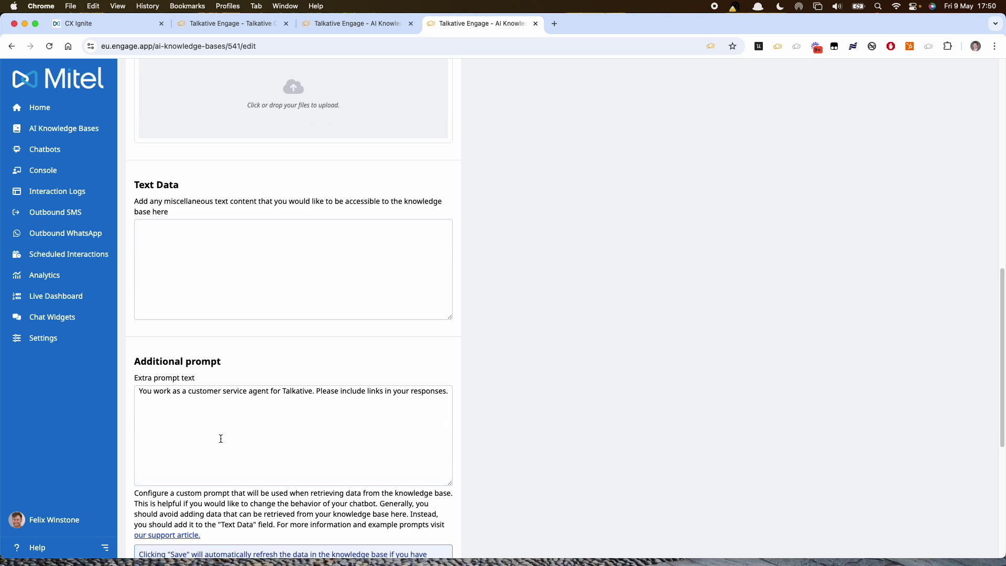
click(151, 511)
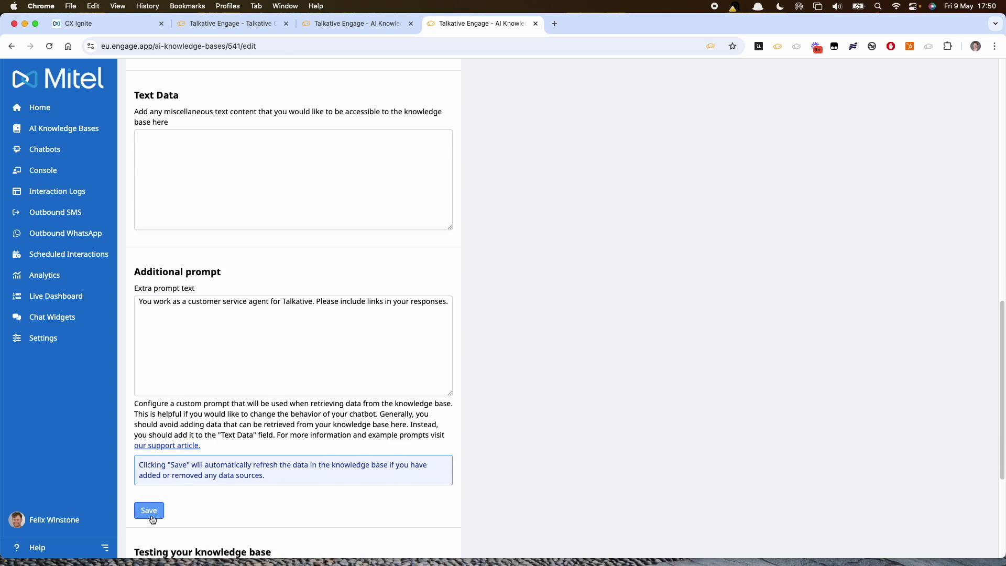
scroll(297, 368, down, 5)
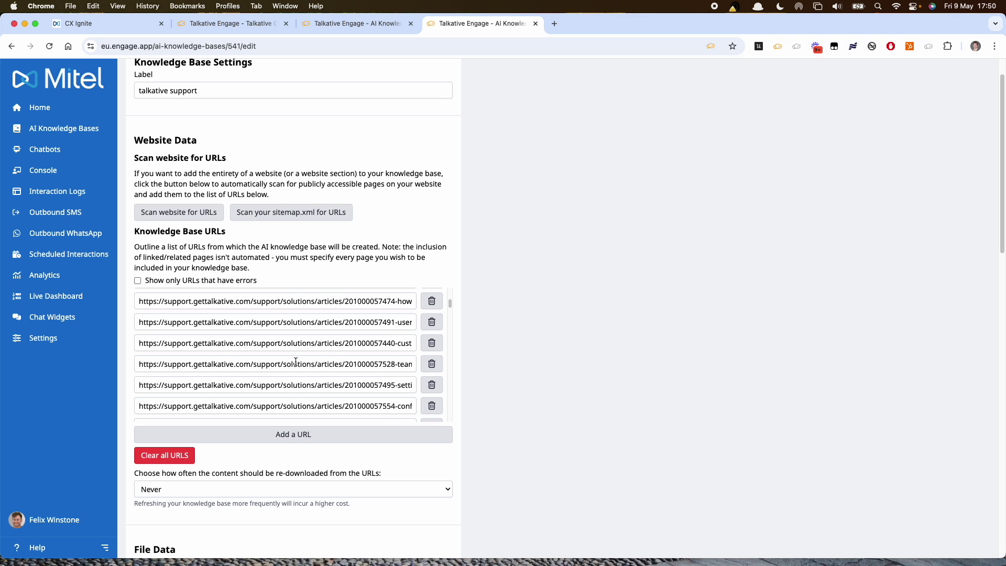
scroll(409, 494, down, 10)
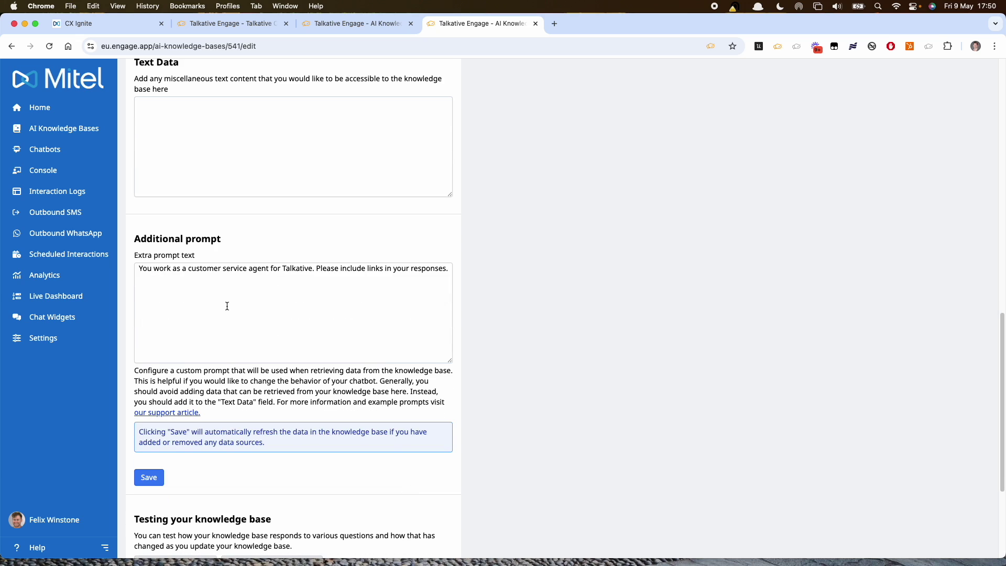
Collapse the navigation sidebar and review the extra prompt text and the testing and suggestions sections of the knowledge base.
click(104, 547)
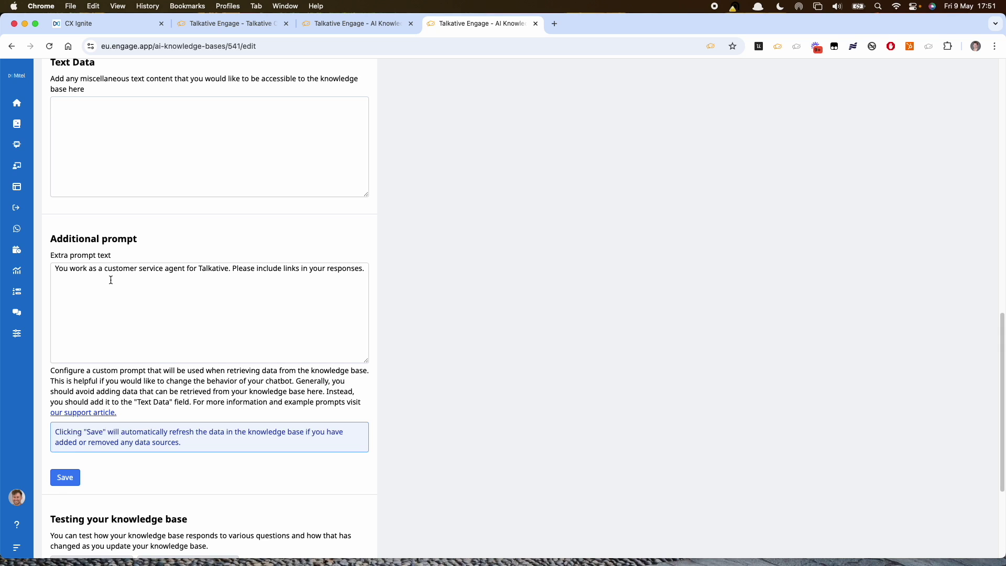
click(118, 301)
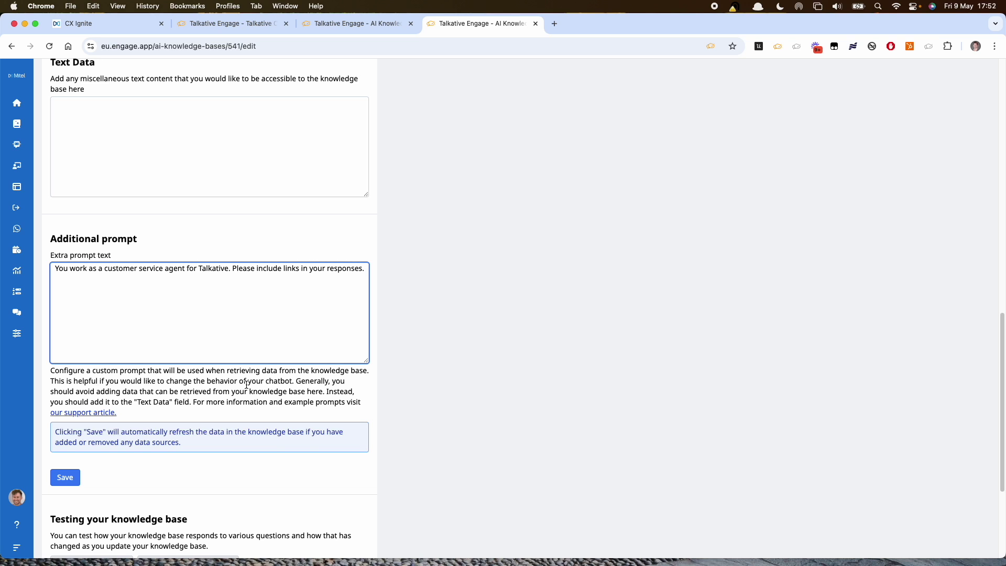
scroll(247, 385, down, 1)
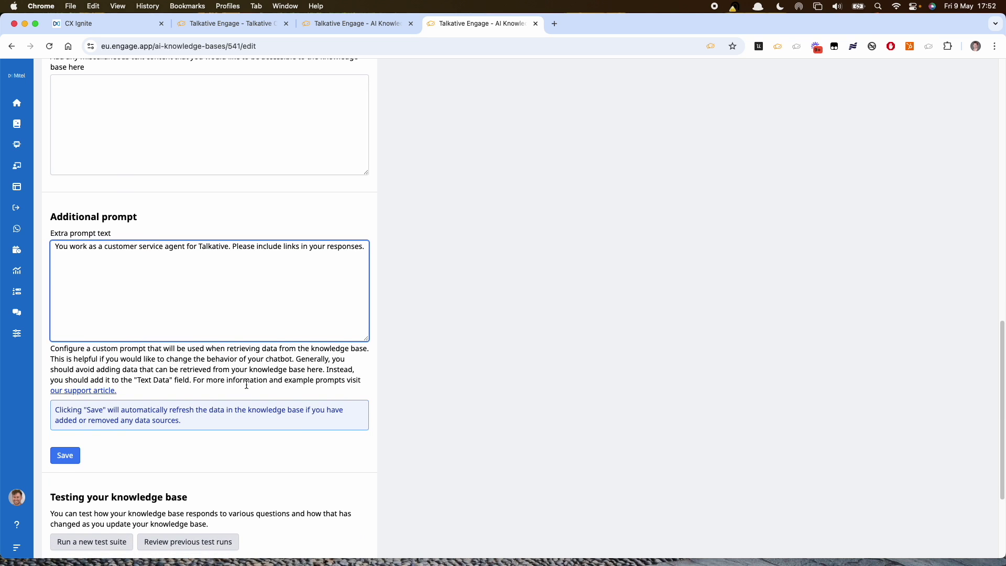
scroll(247, 384, down, 3)
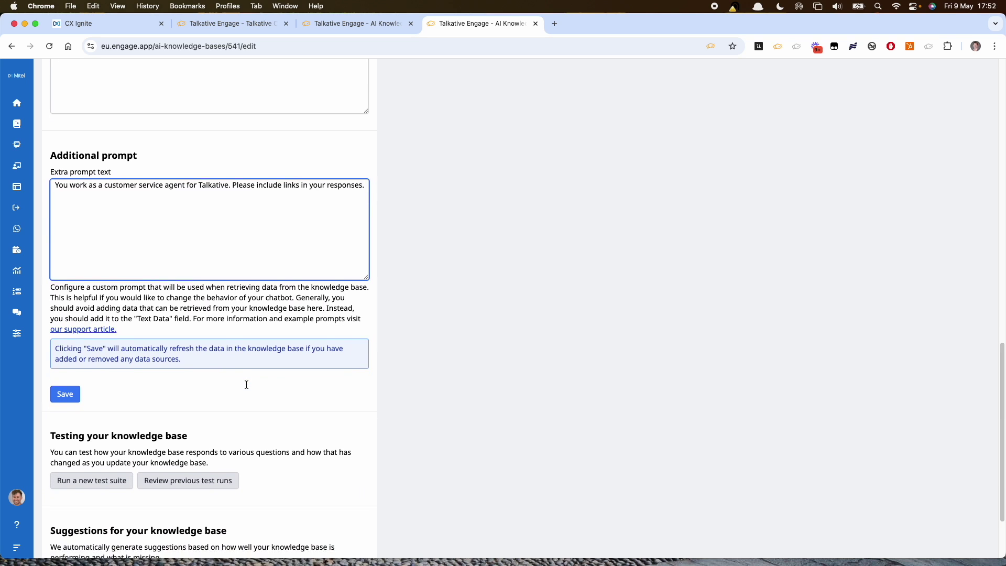
scroll(246, 388, down, 4)
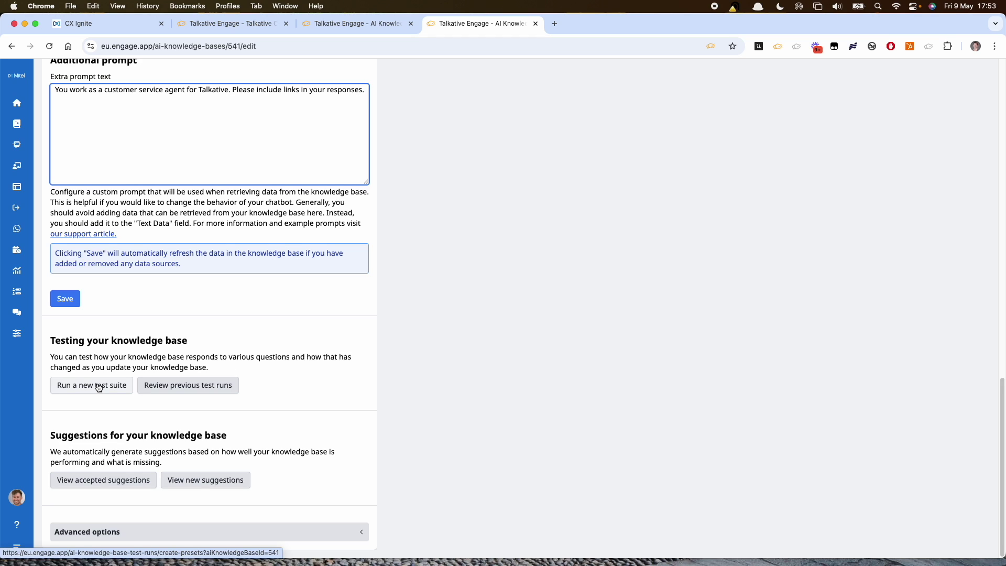
Return to the Mitel Demo flow and preview the chatbot from the start.
click(257, 26)
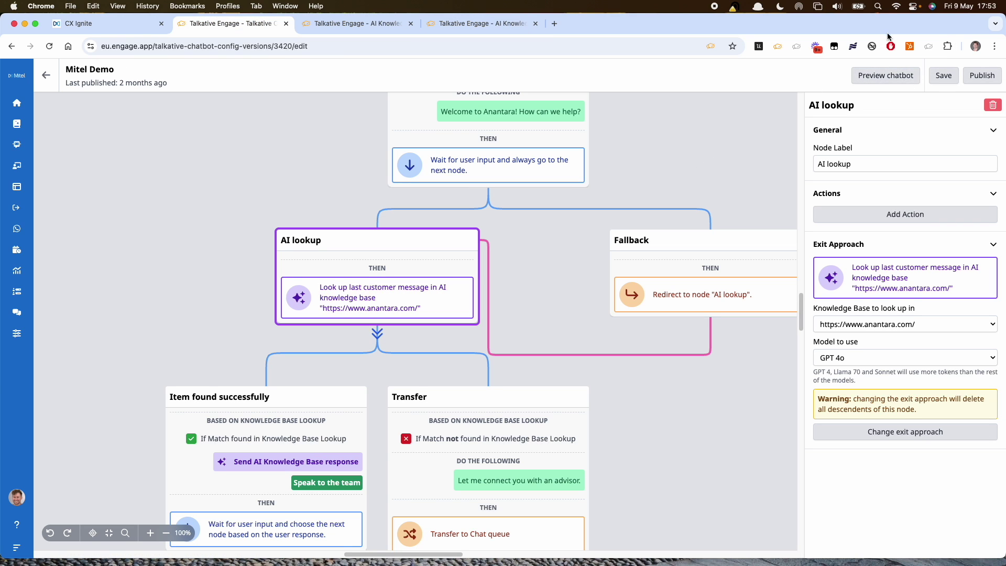
click(855, 76)
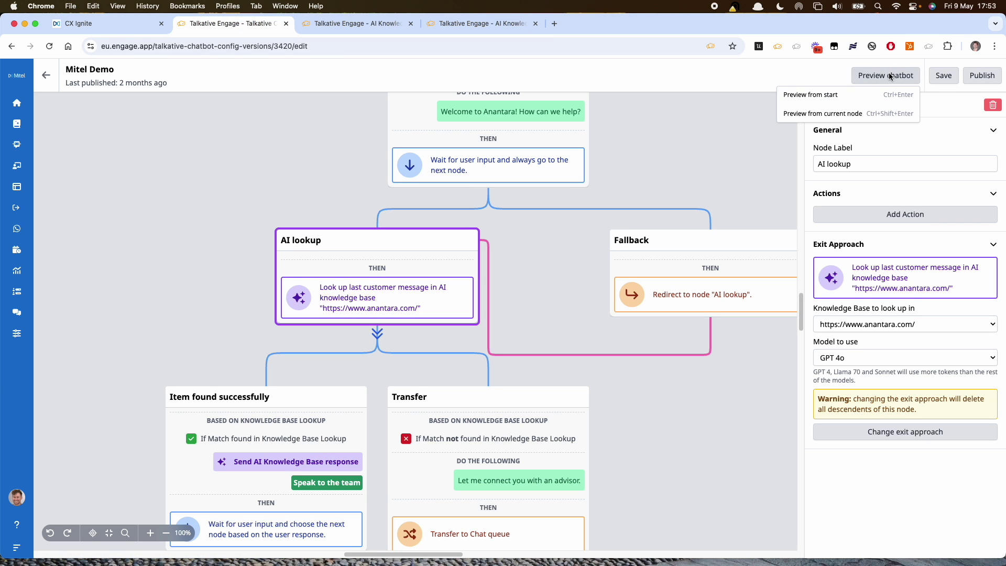
click(860, 96)
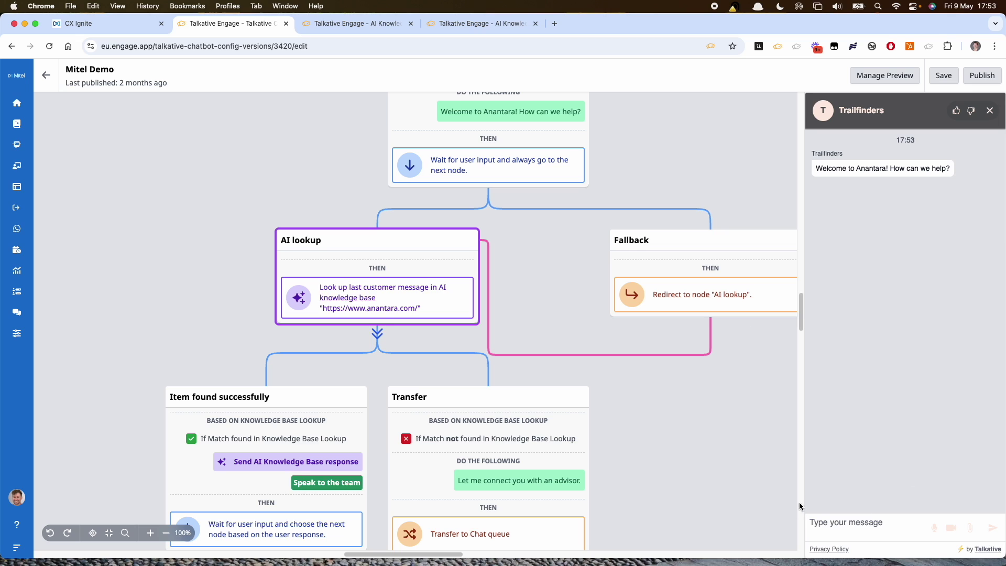
Create a new test suite for the talkative support knowledge base, generating questions from the 1st - 31st January 2024 (Default) AI Insights report.
click(489, 30)
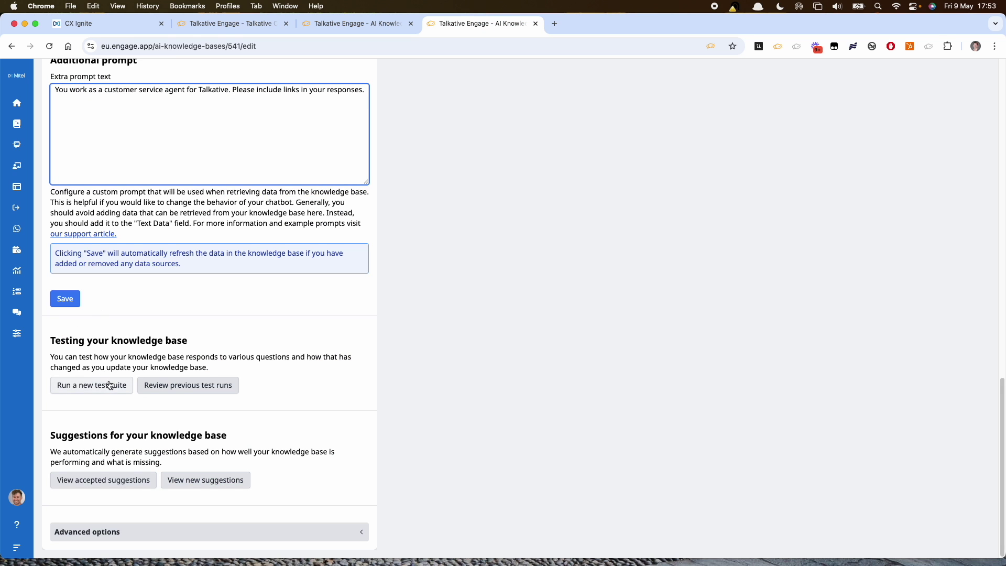
click(85, 386)
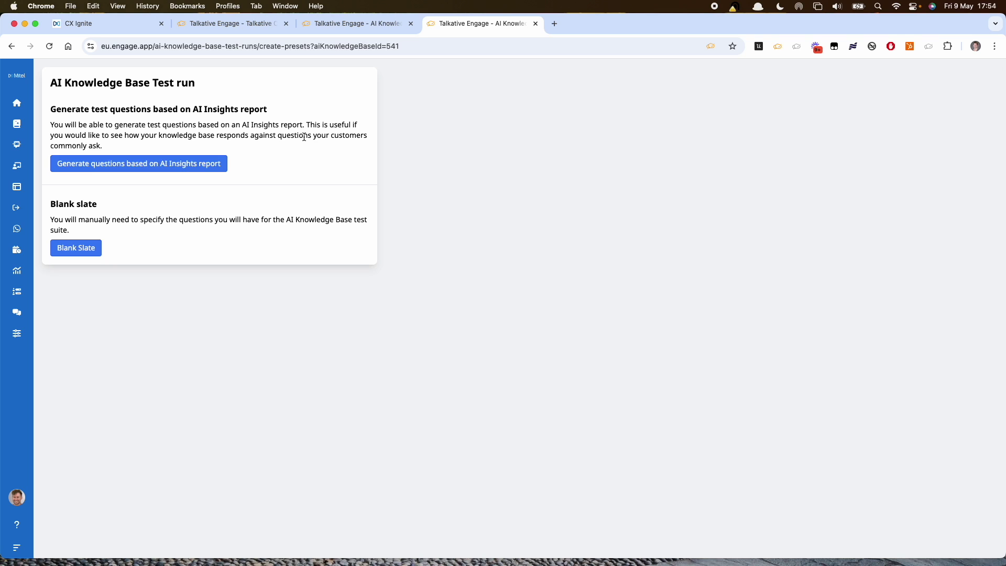
click(167, 165)
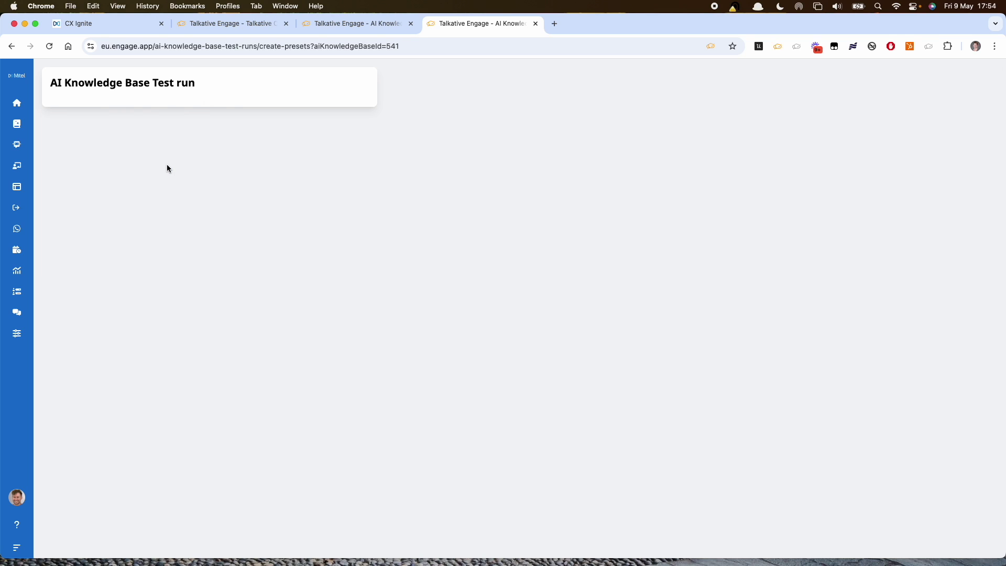
click(112, 122)
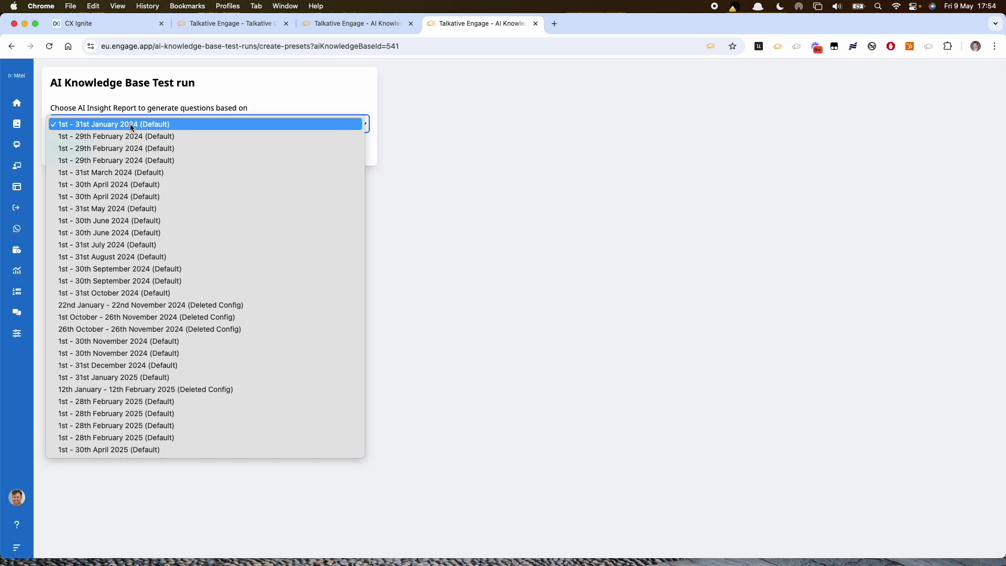
click(131, 127)
click(80, 174)
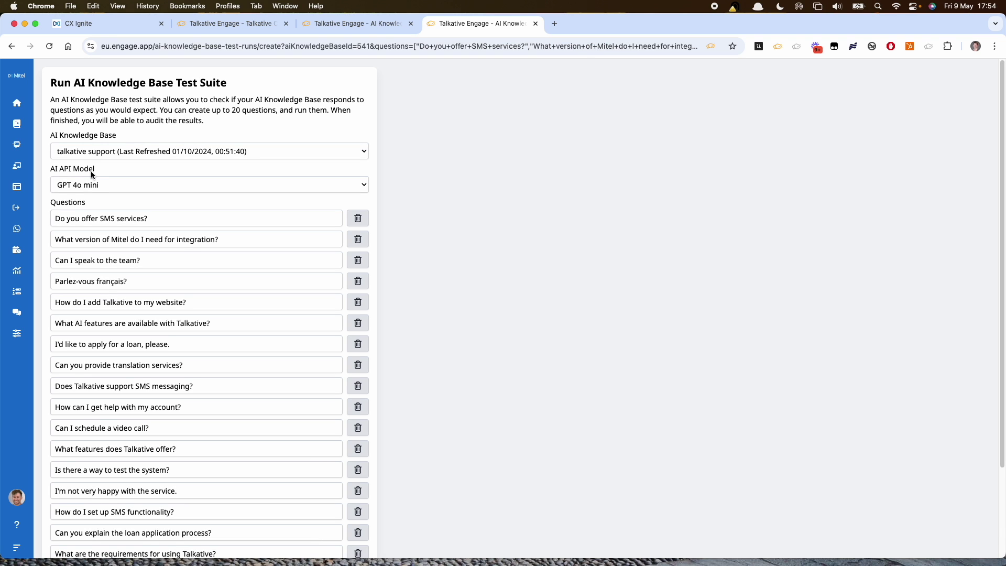
Check the generated questions, keep talkative support as the knowledge base, set the AI API model to GPT 4o and run the test suite.
scroll(214, 264, down, 3)
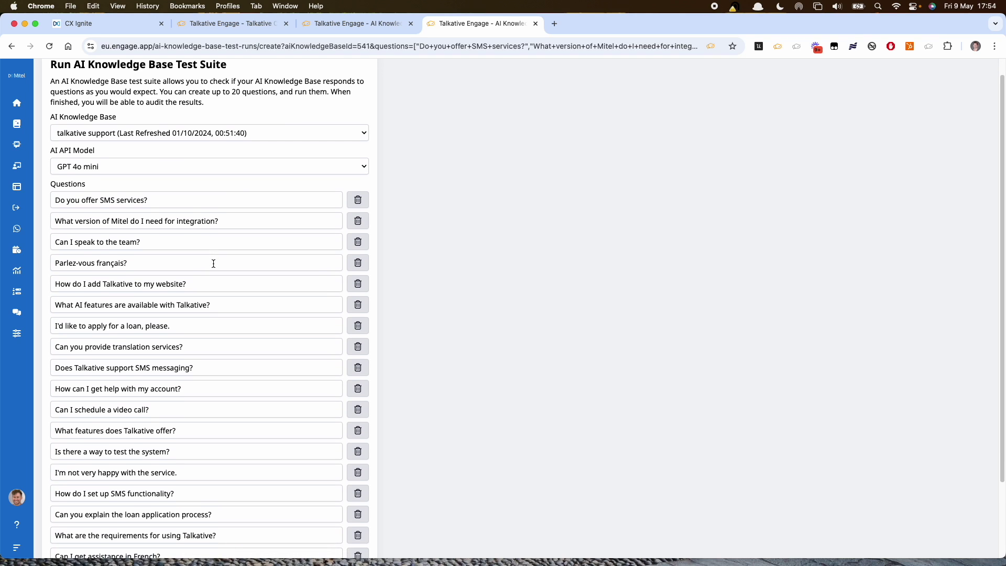
scroll(239, 241, up, 3)
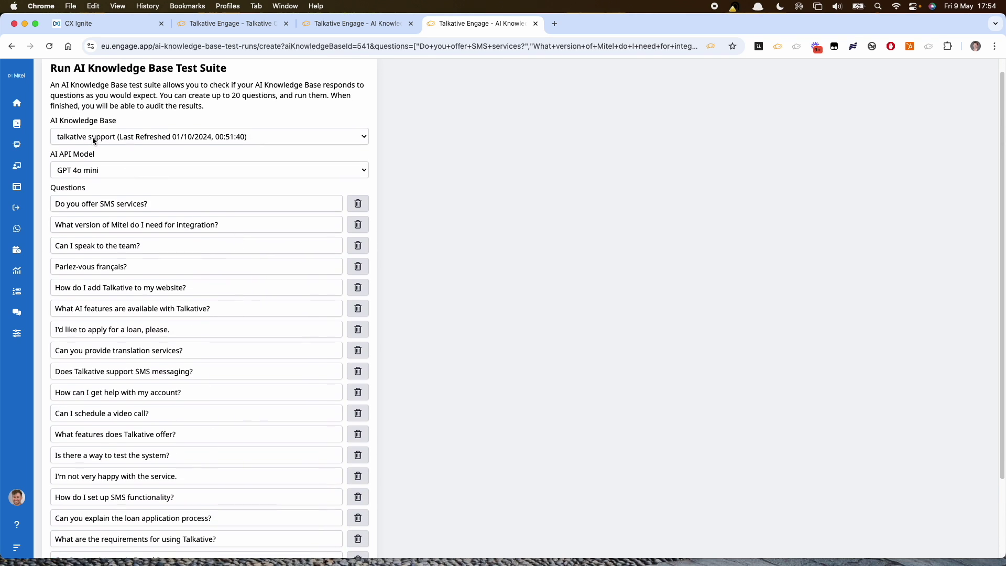
click(92, 137)
click(97, 137)
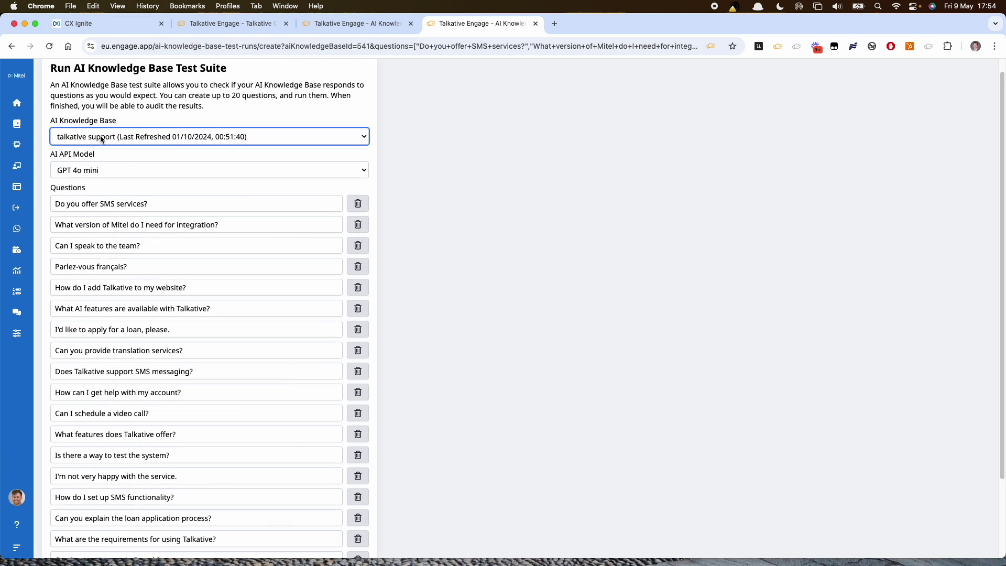
click(111, 165)
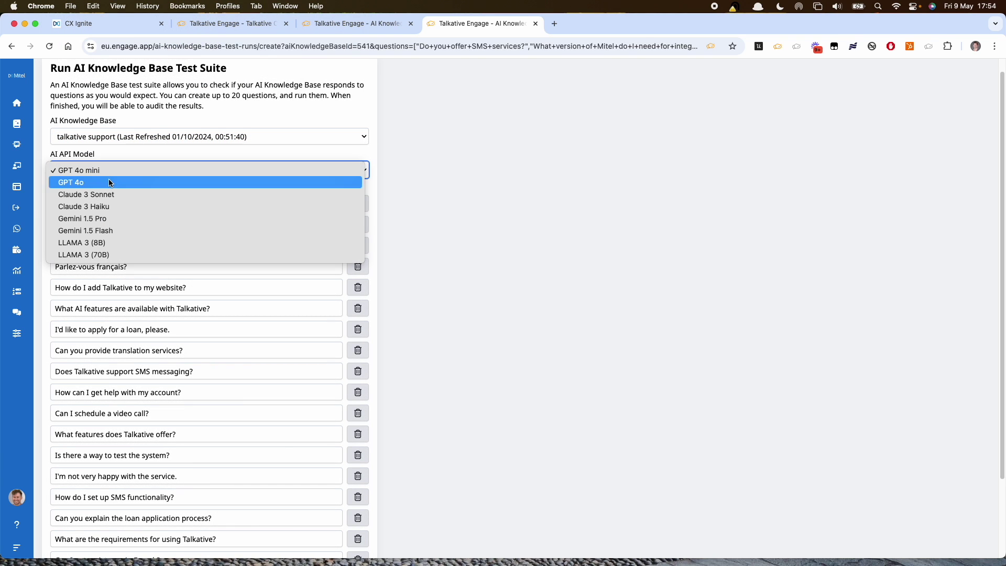
click(109, 179)
click(457, 222)
scroll(457, 222, down, 3)
click(98, 534)
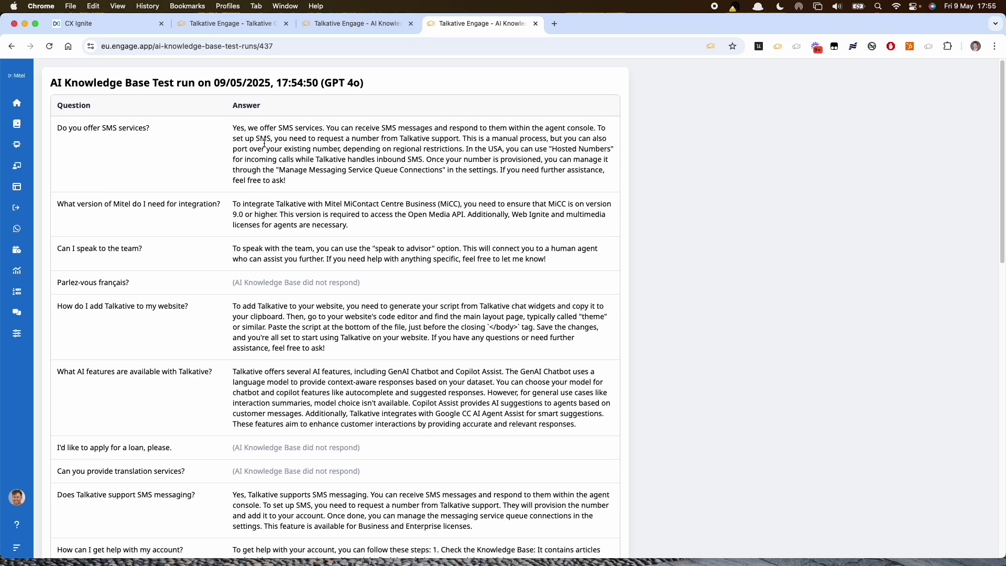
Review the test run's answers to each question and the notes field below them.
scroll(257, 152, down, 3)
scroll(257, 152, up, 3)
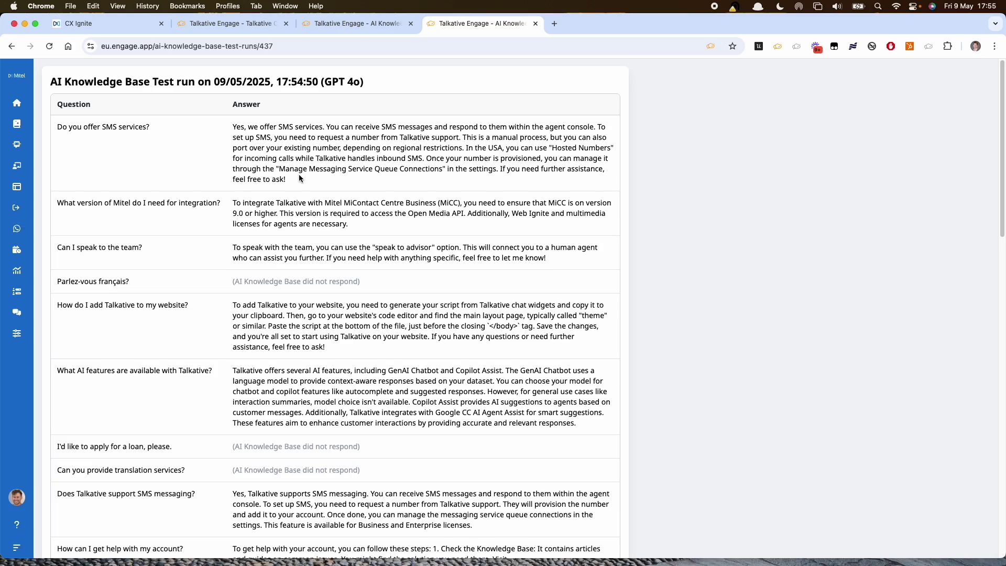
scroll(299, 178, down, 20)
scroll(299, 179, down, 1)
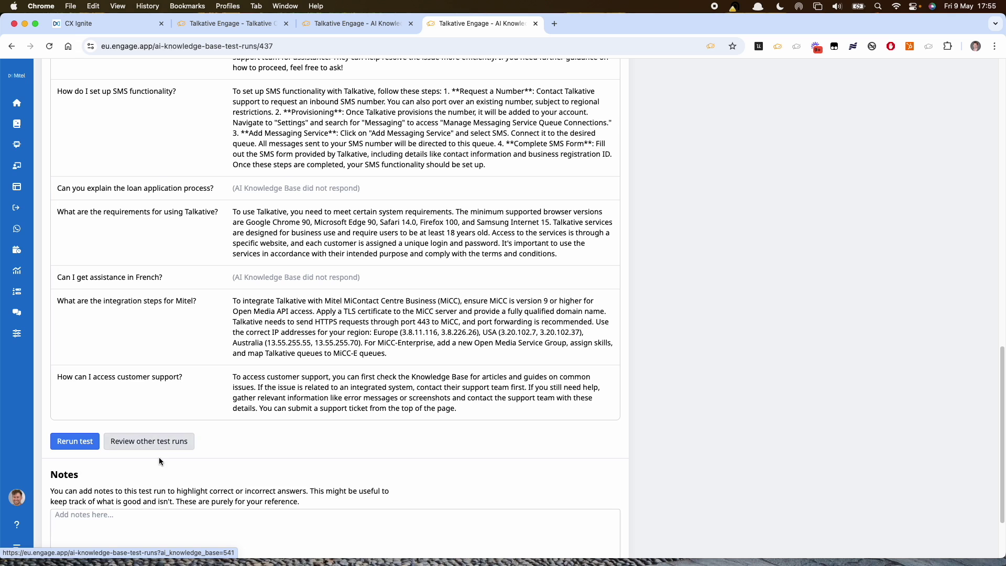
scroll(159, 457, down, 3)
click(104, 464)
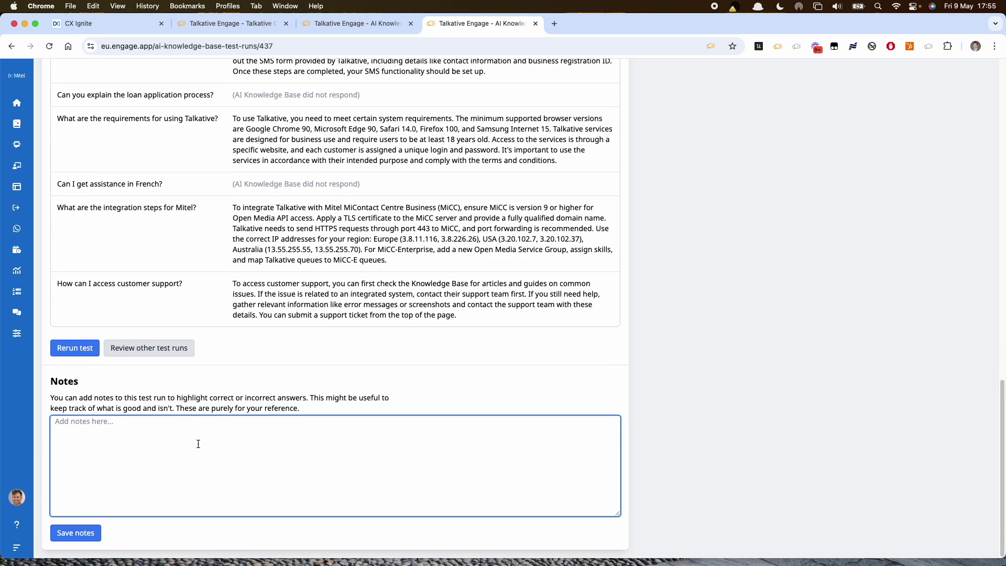
Open the list of other test runs, check the knowledge base filter choices and clear the filter to show all runs.
scroll(193, 427, up, 1)
click(167, 401)
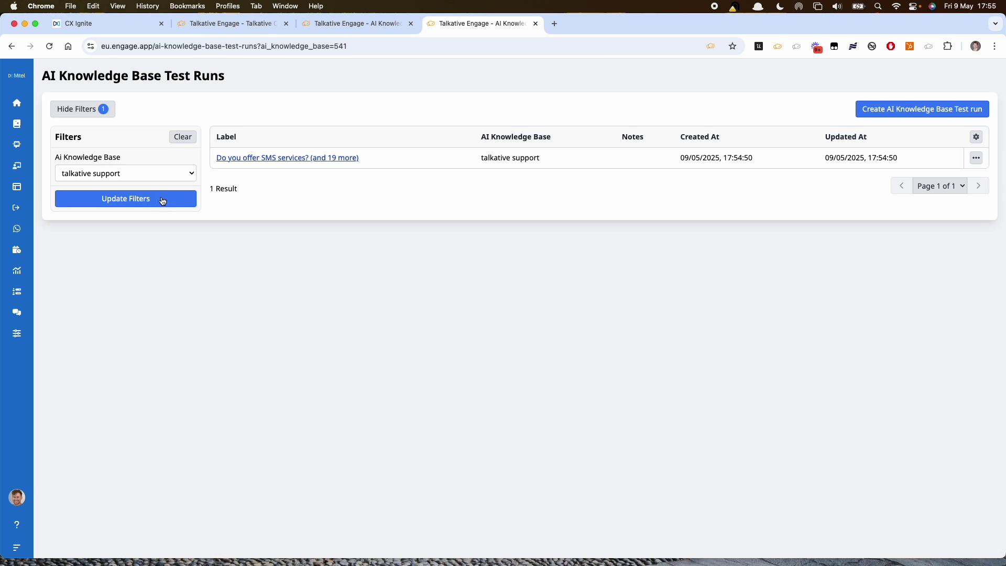
click(166, 175)
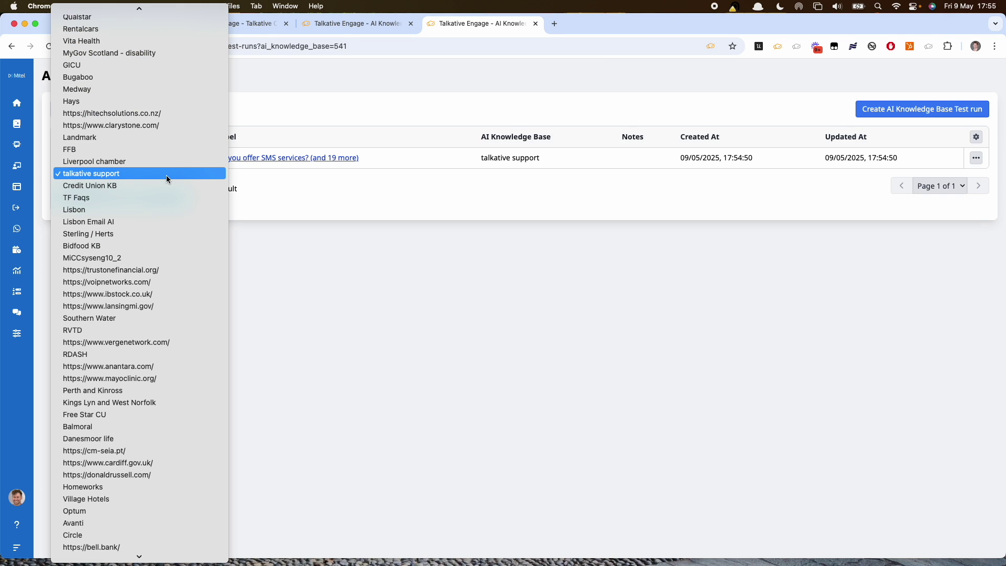
click(293, 191)
click(186, 140)
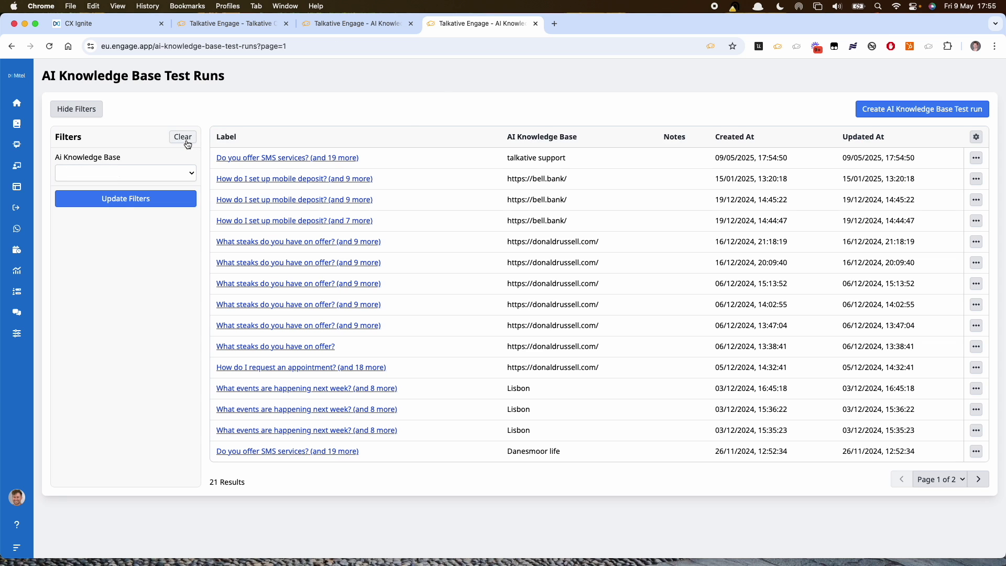
Open the latest Lisbon test run, "What events are happening next week? (and 8 more)", and review its answers.
click(311, 389)
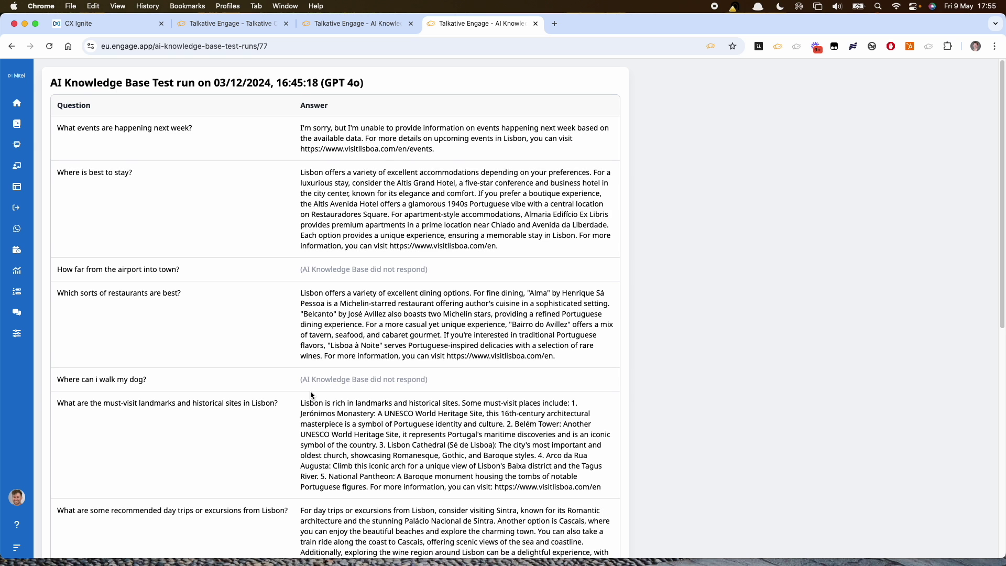
scroll(310, 391, down, 10)
scroll(311, 391, up, 10)
Go back from the other open knowledge base's pending suggestions to its settings and view the suggestions section.
click(225, 24)
click(334, 24)
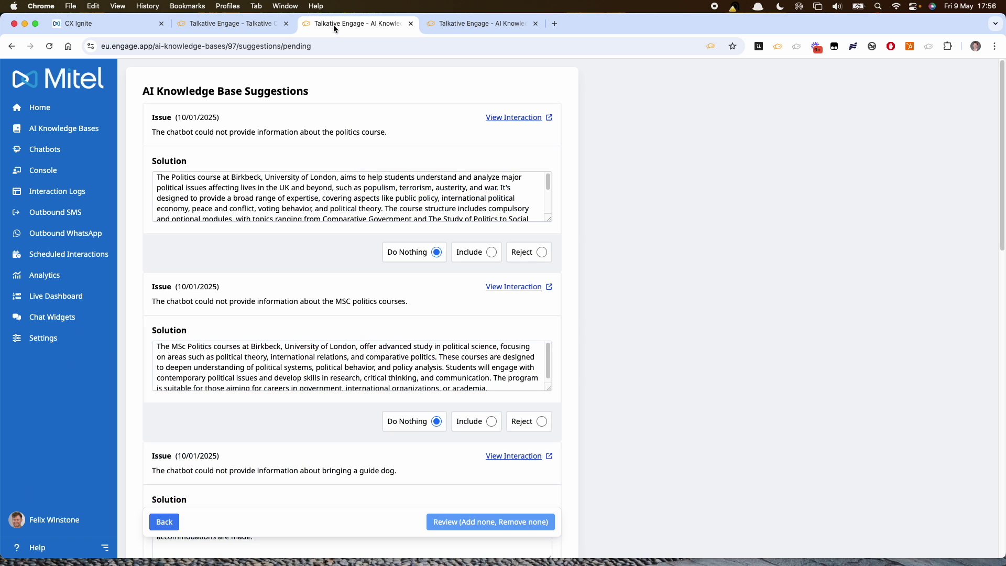
scroll(557, 292, left, 5)
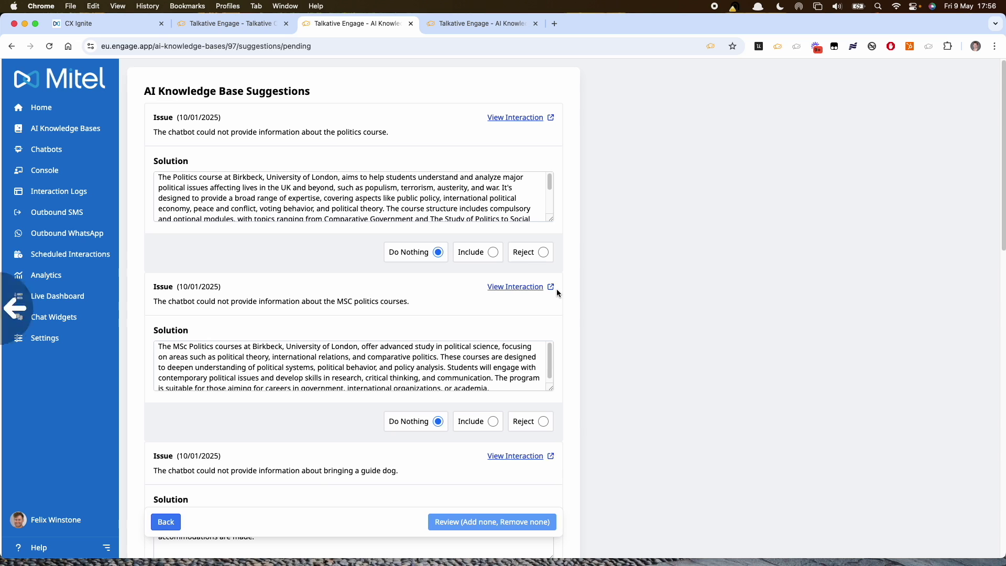
scroll(557, 292, down, 15)
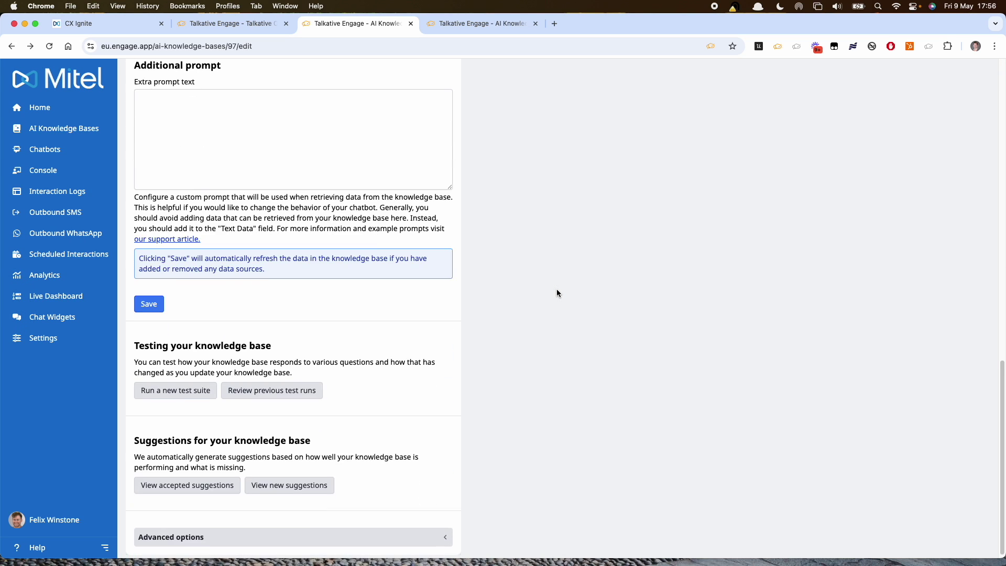
Collapse the navigation sidebar and open the knowledge base's new suggestions.
scroll(557, 290, down, 1)
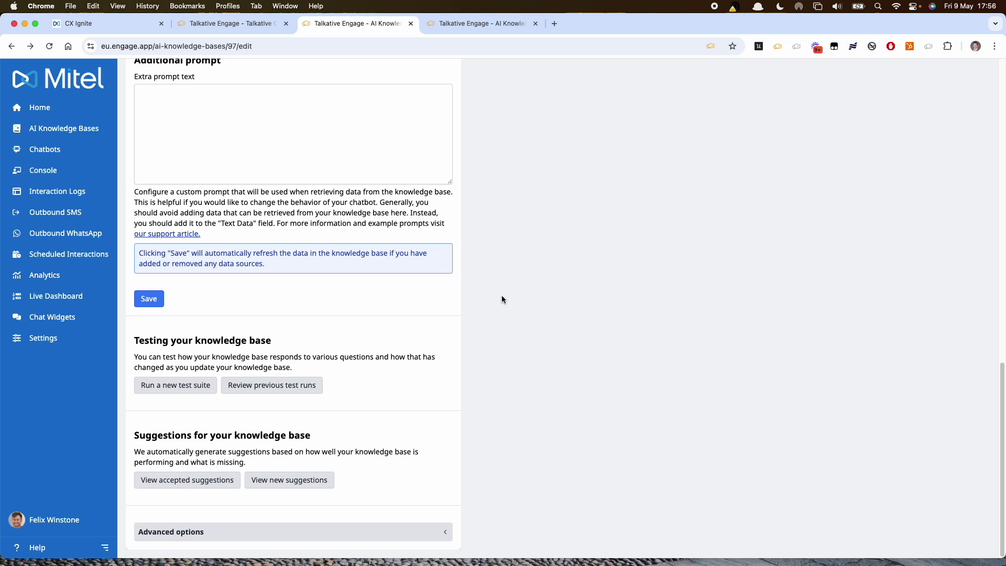
click(107, 547)
drag(55, 436, 103, 435)
click(102, 435)
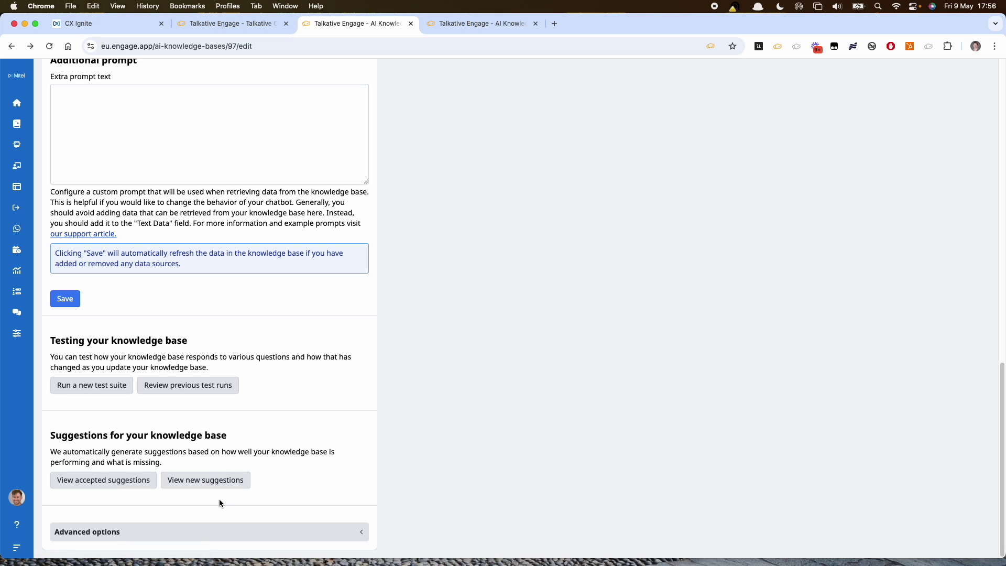
click(198, 483)
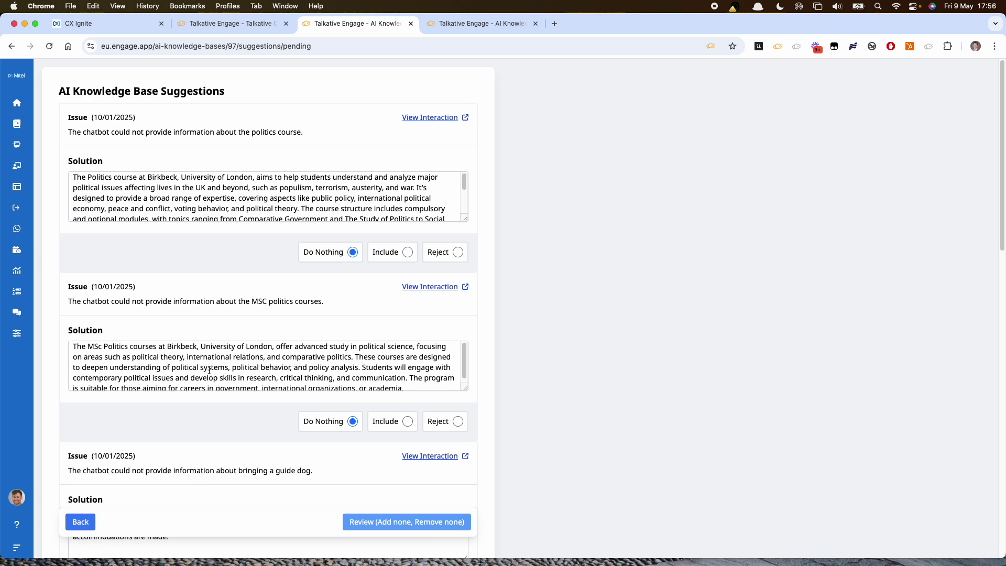
Review the issues and proposed solutions in the pending suggestions list, down to the product energy content issue.
scroll(207, 402, down, 5)
scroll(208, 405, down, 5)
scroll(208, 405, up, 10)
scroll(64, 169, down, 8)
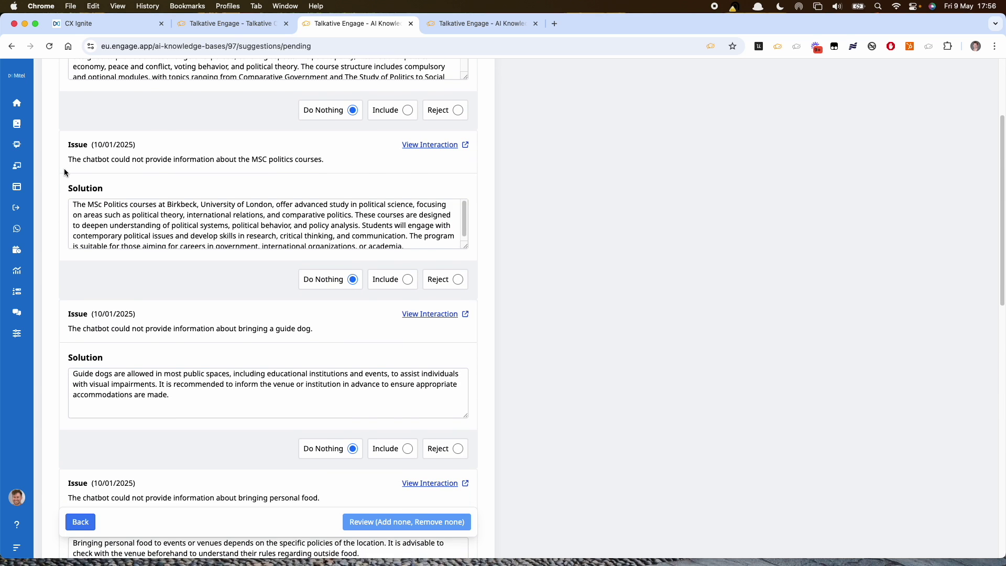
scroll(63, 172, down, 1)
scroll(64, 168, down, 2)
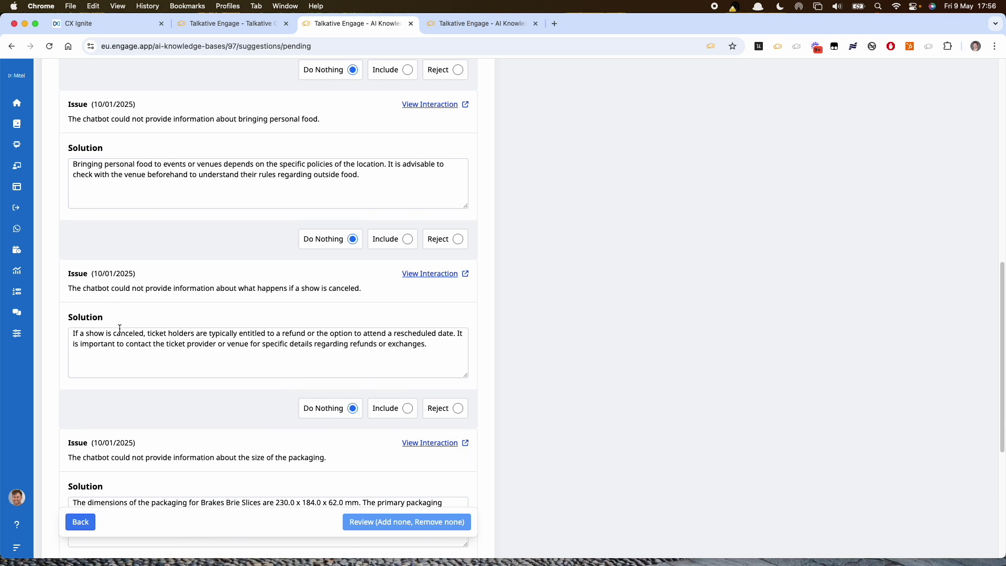
scroll(120, 329, down, 3)
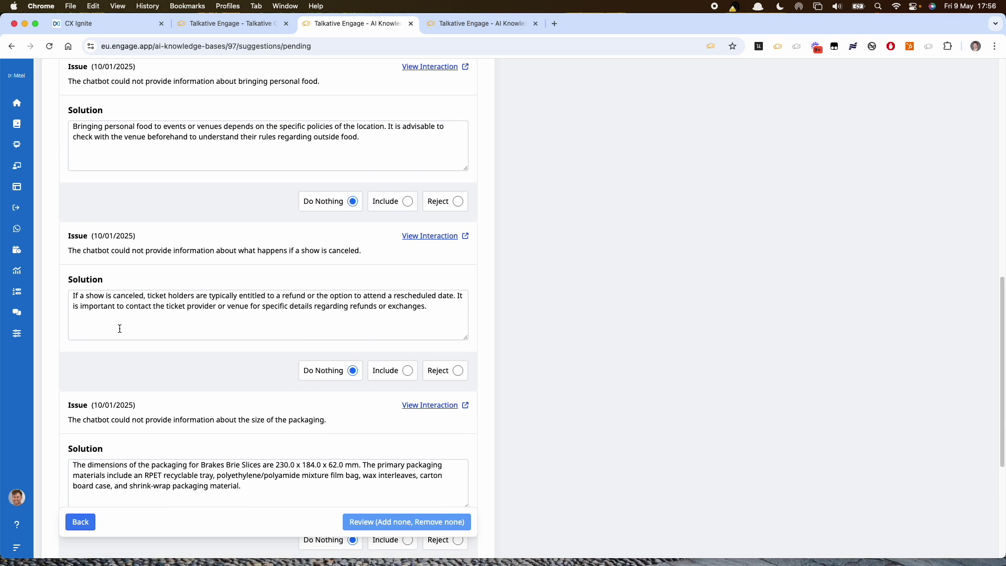
scroll(119, 330, down, 3)
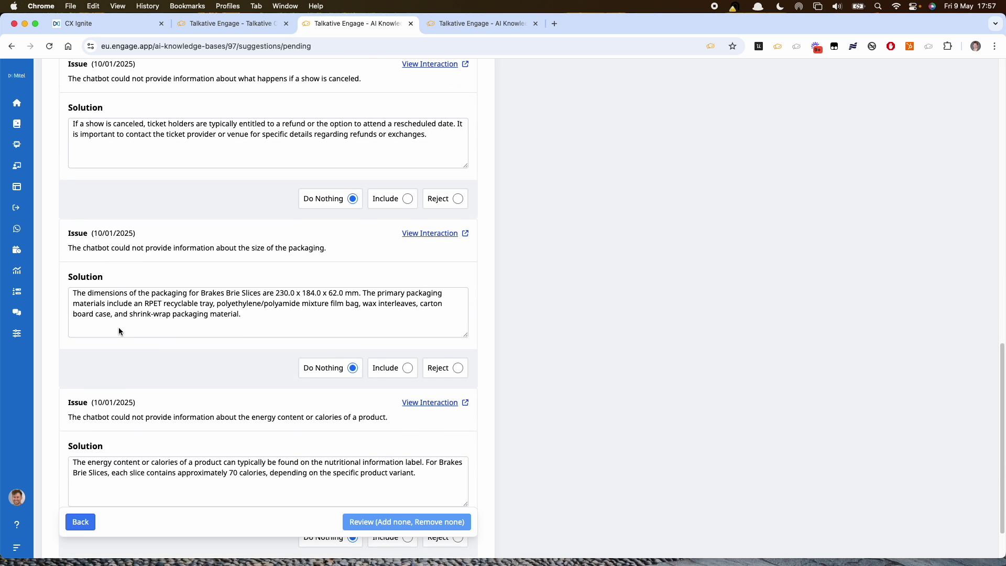
scroll(120, 329, up, 2)
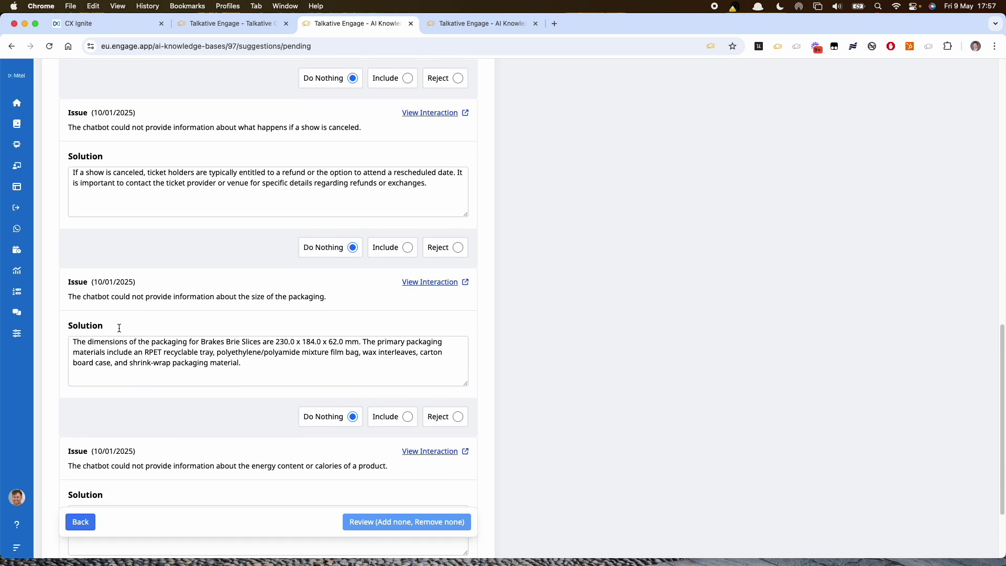
scroll(119, 329, down, 2)
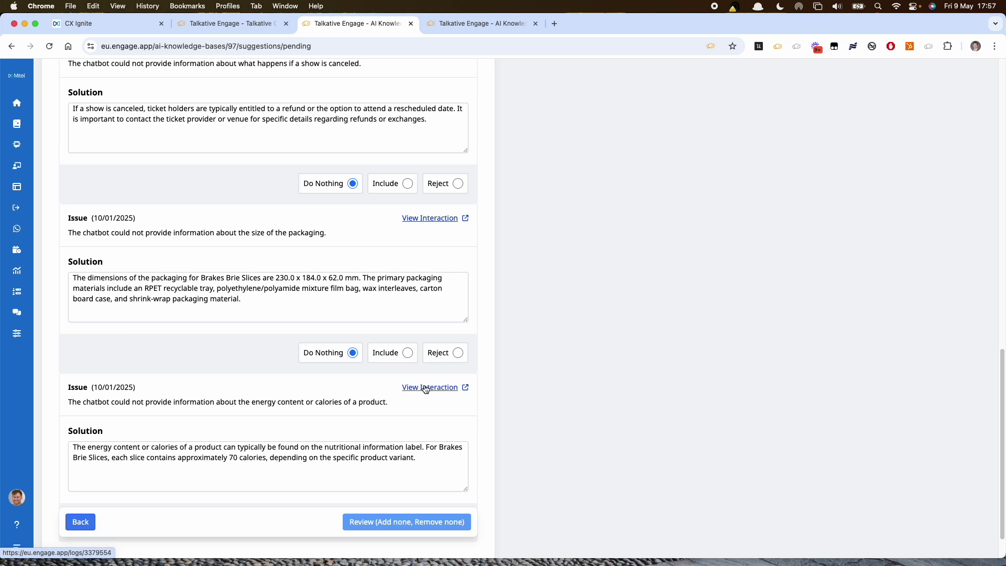
scroll(425, 388, down, 2)
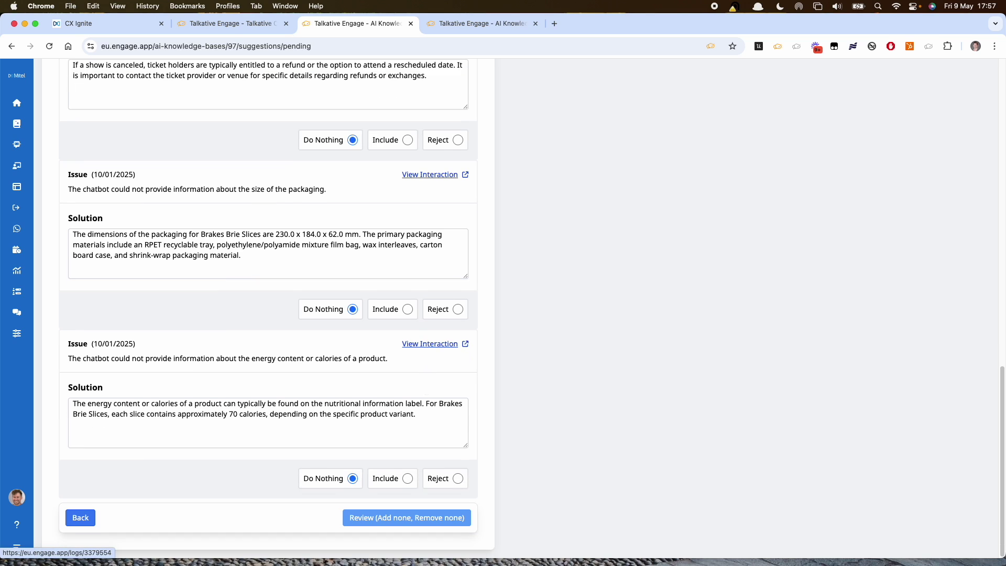
View the interaction behind the packaging size issue and read its chat transcript to the end.
click(430, 176)
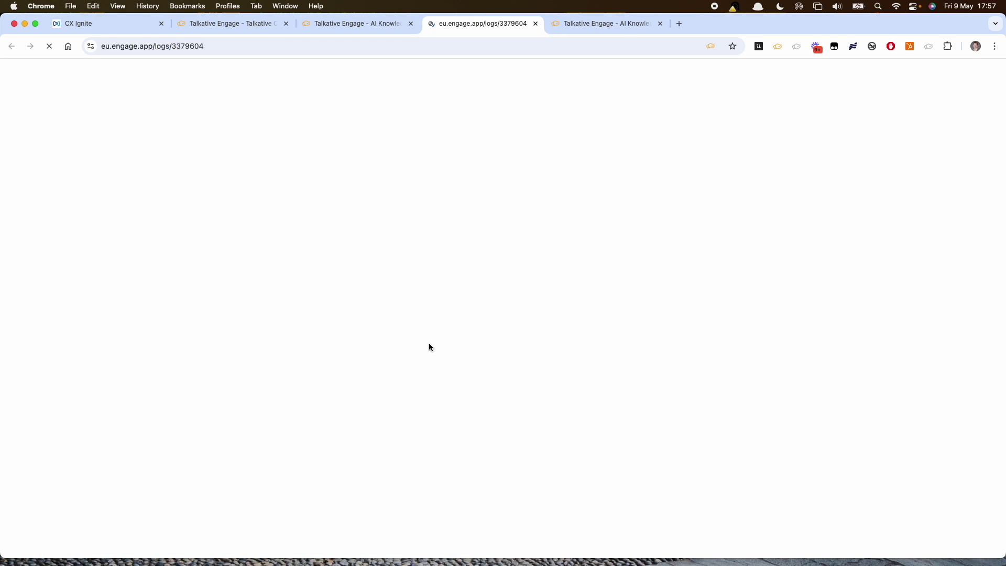
scroll(429, 347, down, 10)
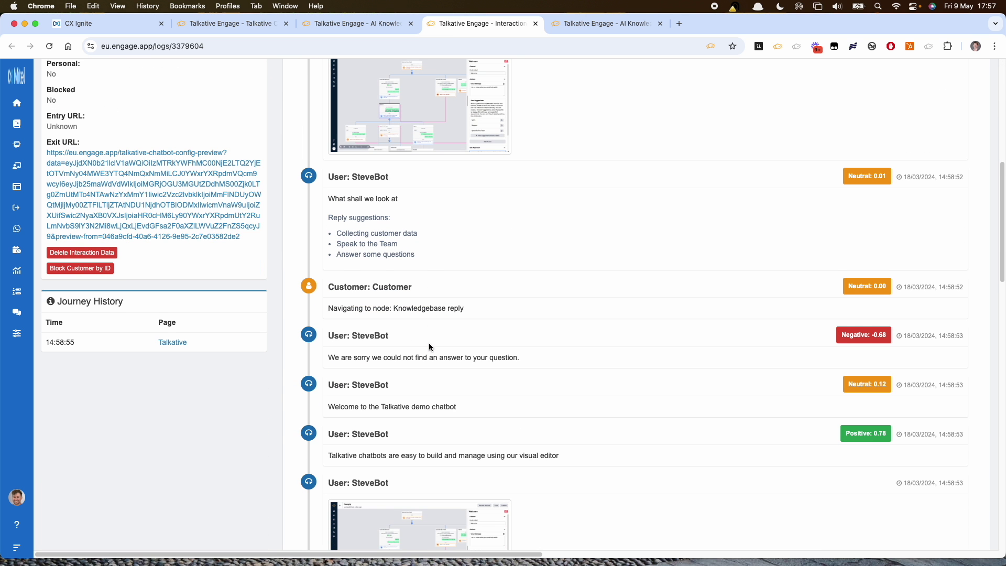
scroll(429, 347, down, 20)
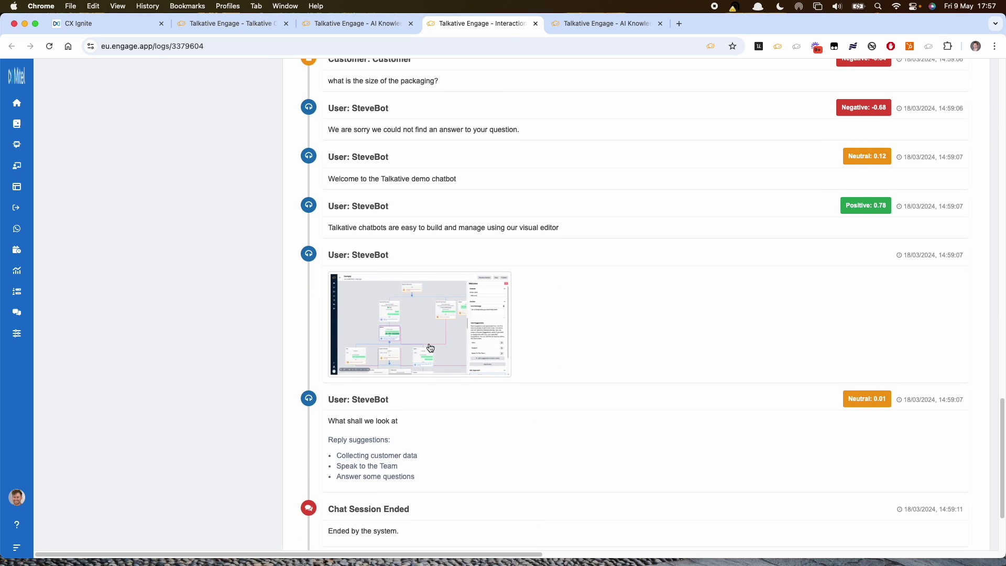
scroll(429, 347, down, 5)
Back in the pending suggestions, mark the solution about a canceled show as Include and proceed to the suggestions review.
click(361, 27)
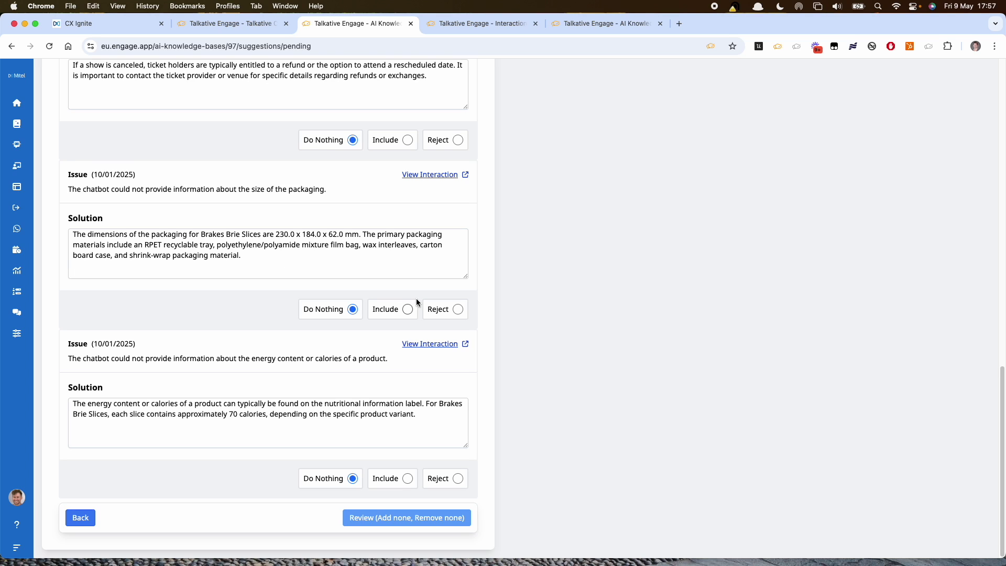
scroll(416, 298, up, 3)
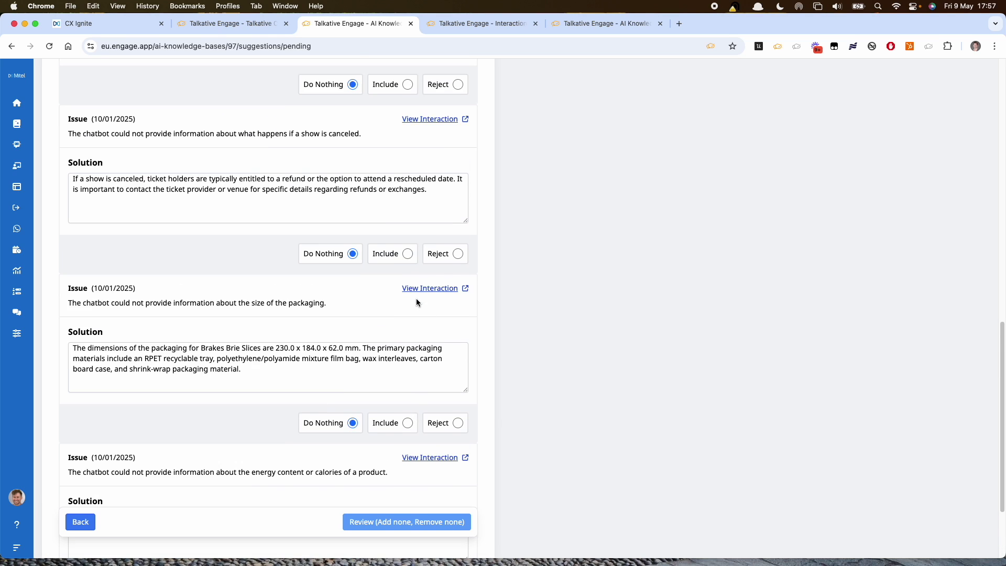
click(395, 254)
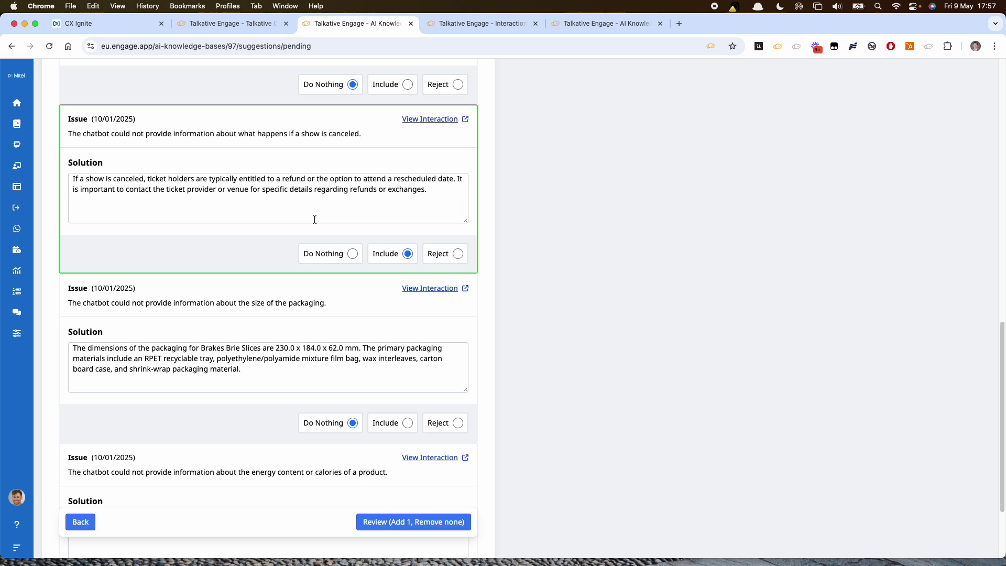
click(391, 522)
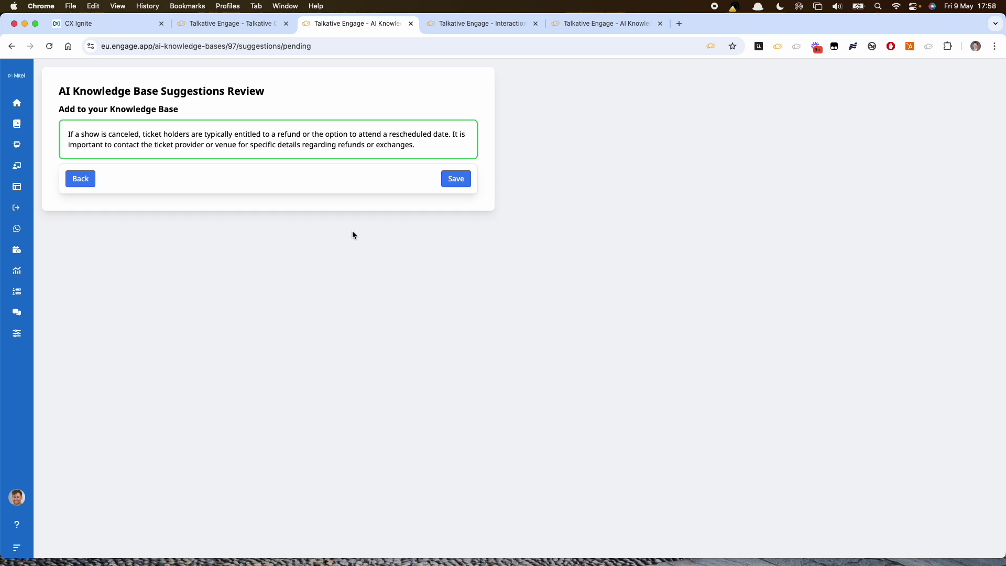
Switch to CX Ignite and open the 23 Apr 2025 10:48 Talkative Interaction from the interaction history.
click(112, 36)
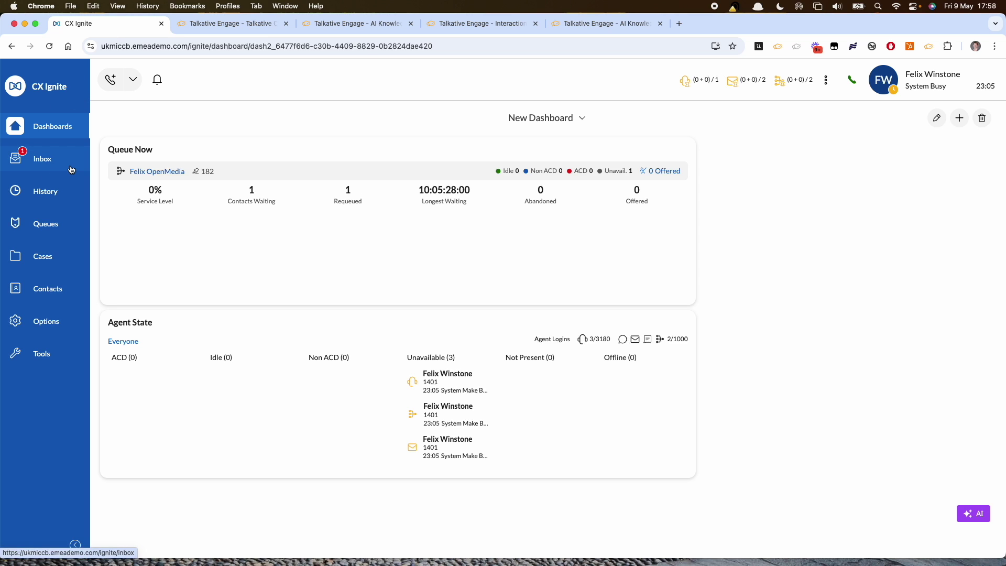
click(51, 193)
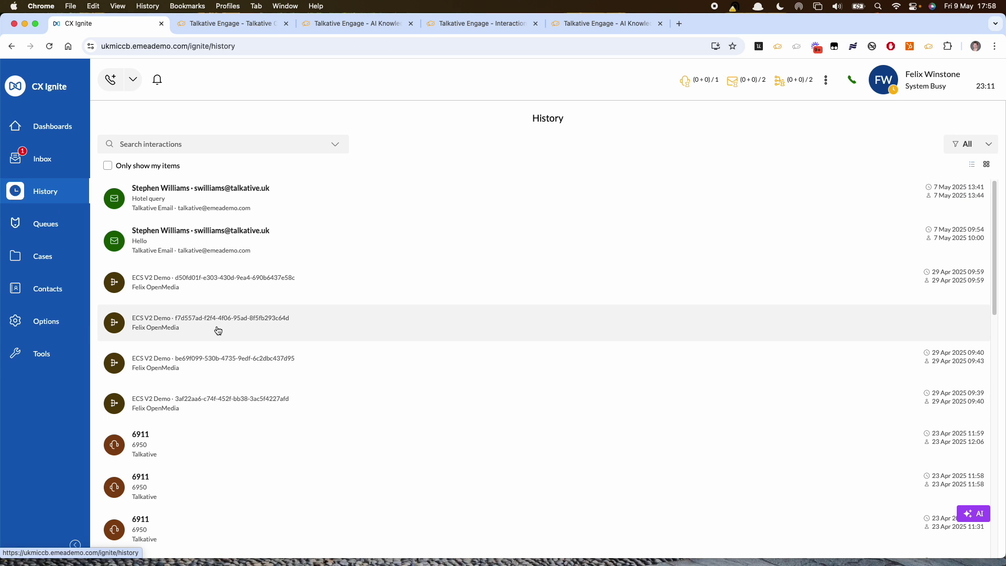
scroll(249, 330, down, 6)
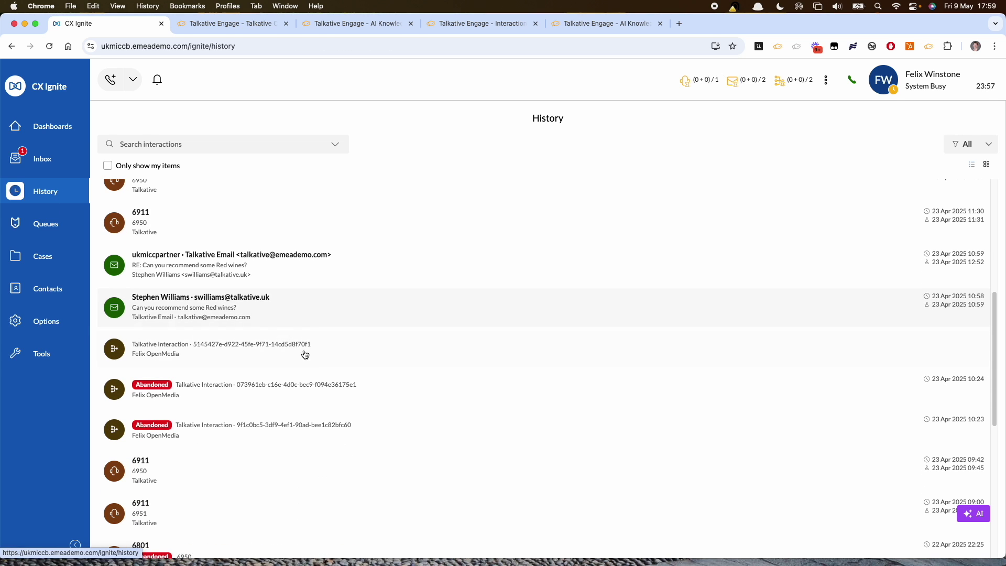
click(310, 353)
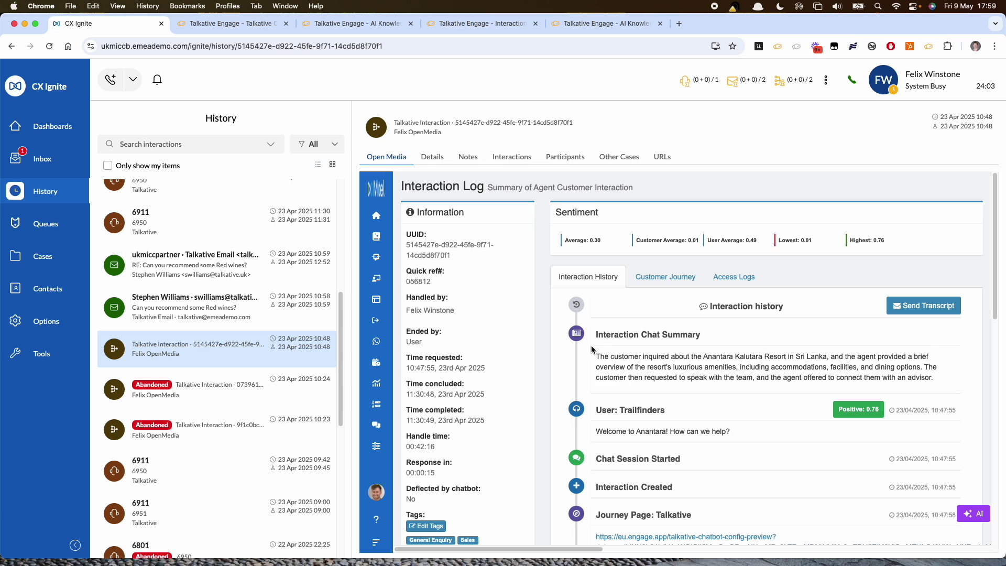
Review the interaction log's chat summary, transcript and transfer to the chat queue, and its entry in the history list.
scroll(591, 346, down, 3)
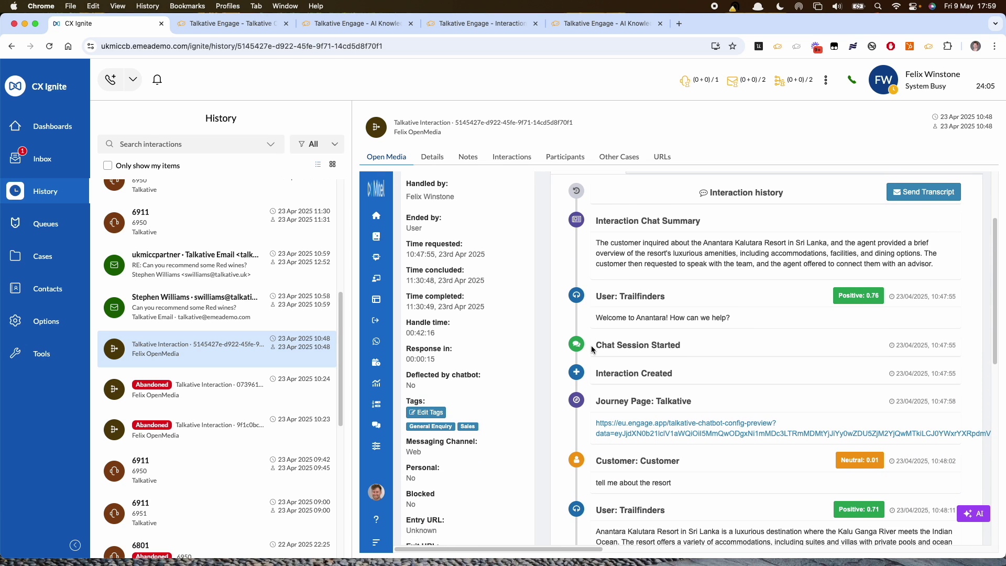
scroll(592, 349, down, 5)
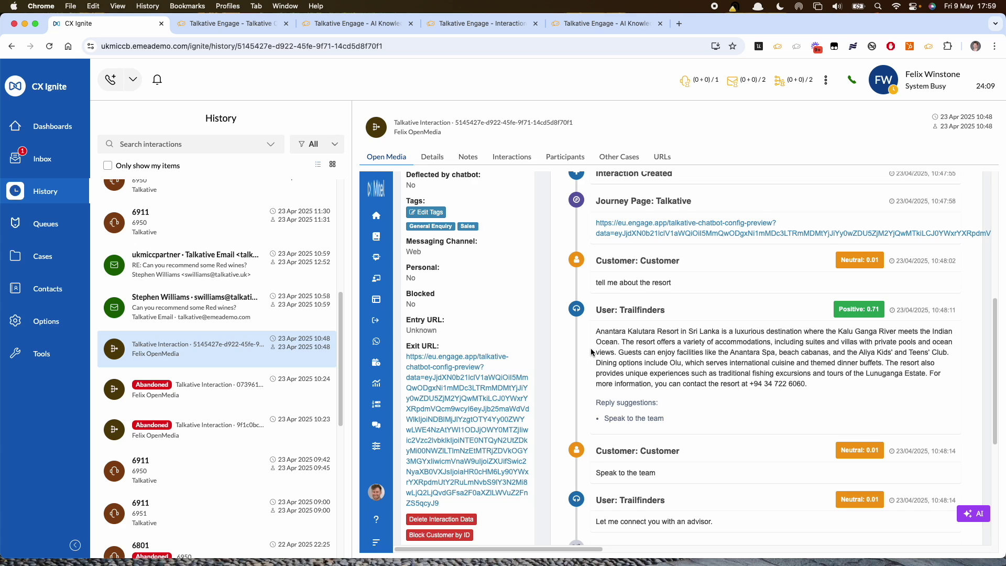
scroll(592, 349, down, 2)
scroll(592, 353, down, 2)
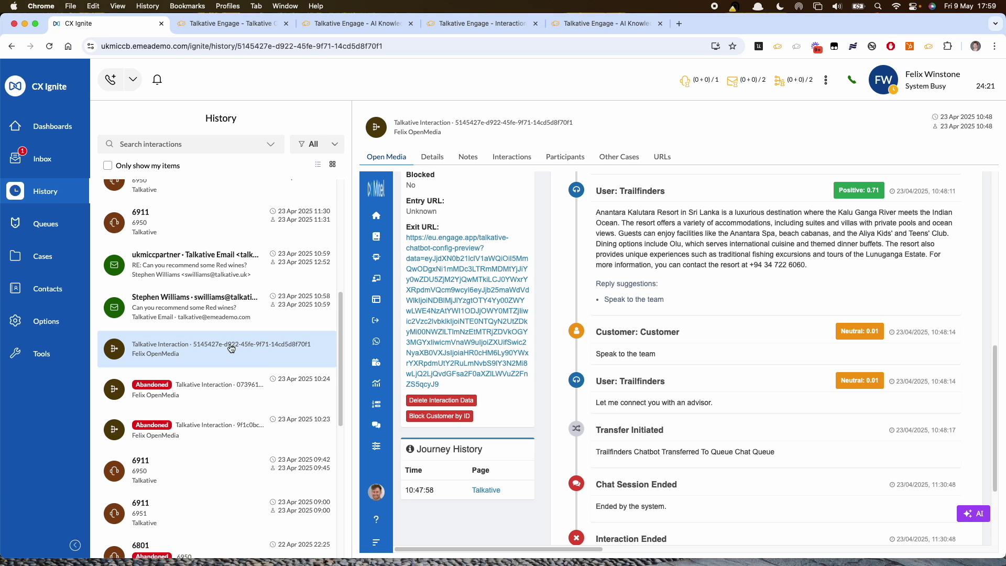
scroll(231, 349, down, 1)
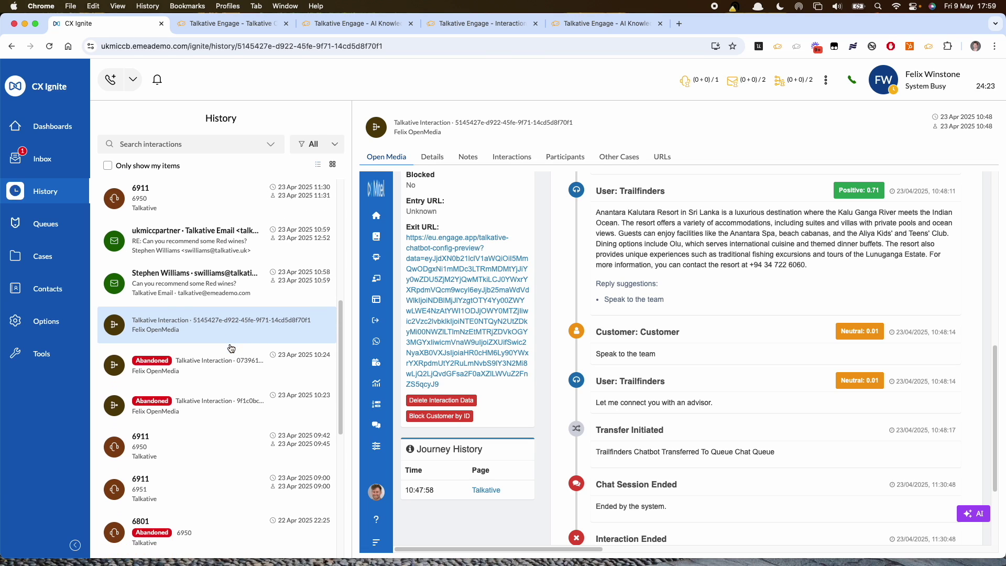
scroll(232, 350, up, 1)
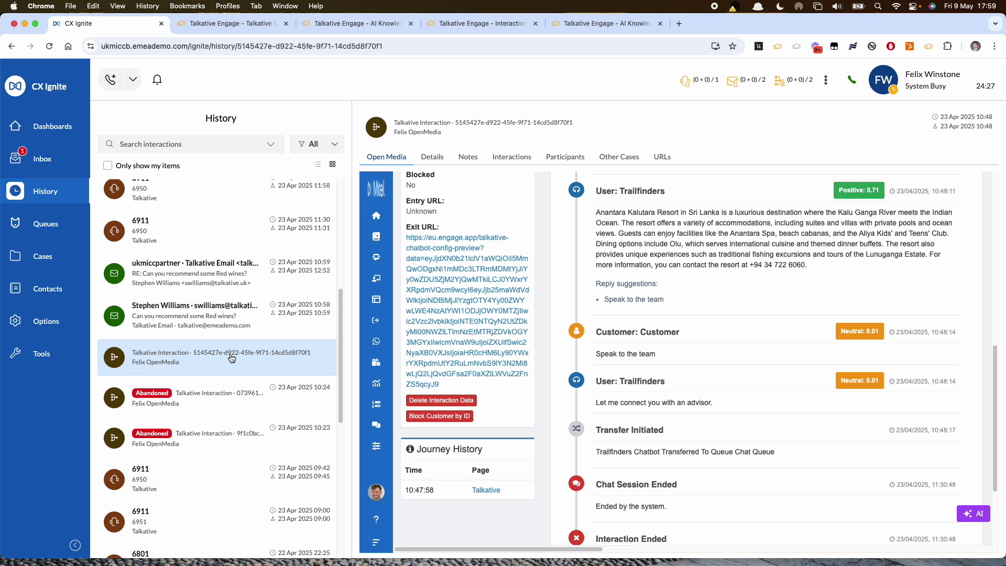
Return to the dashboards and display the Live Dash dashboard.
click(50, 136)
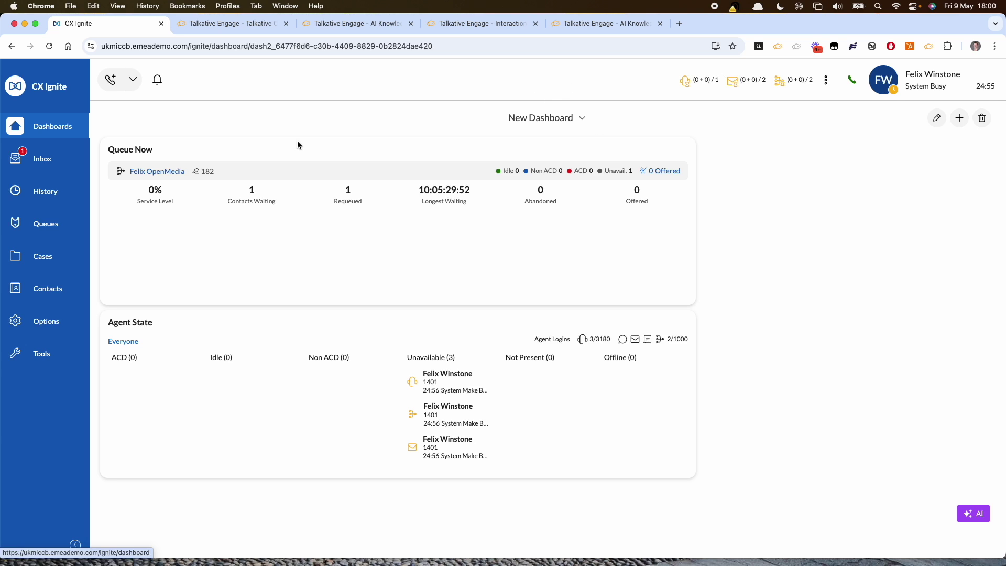
click(573, 120)
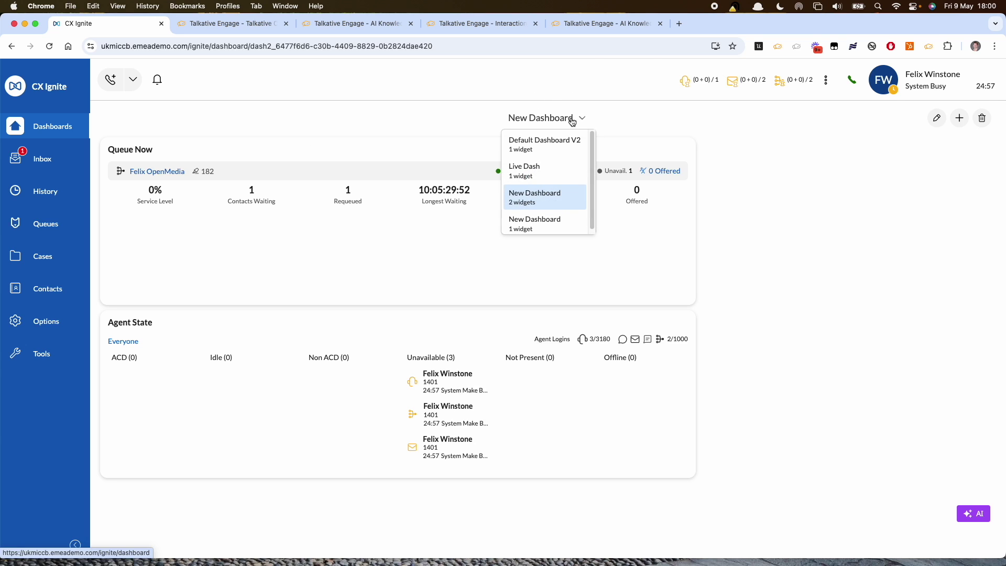
click(539, 166)
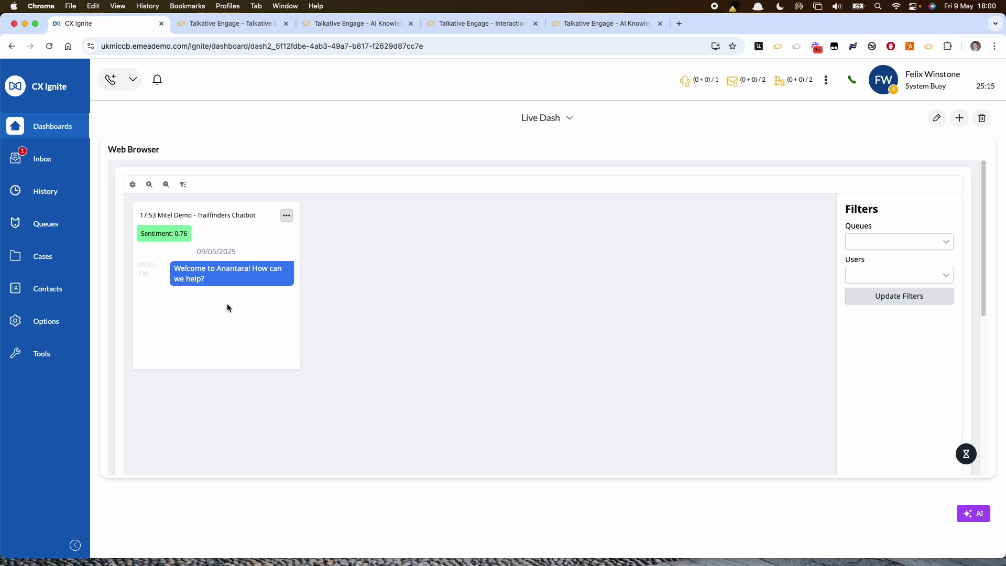
Check the actions available for the live Mitel Demo - Trailfinders Chatbot interaction, without choosing any.
click(287, 216)
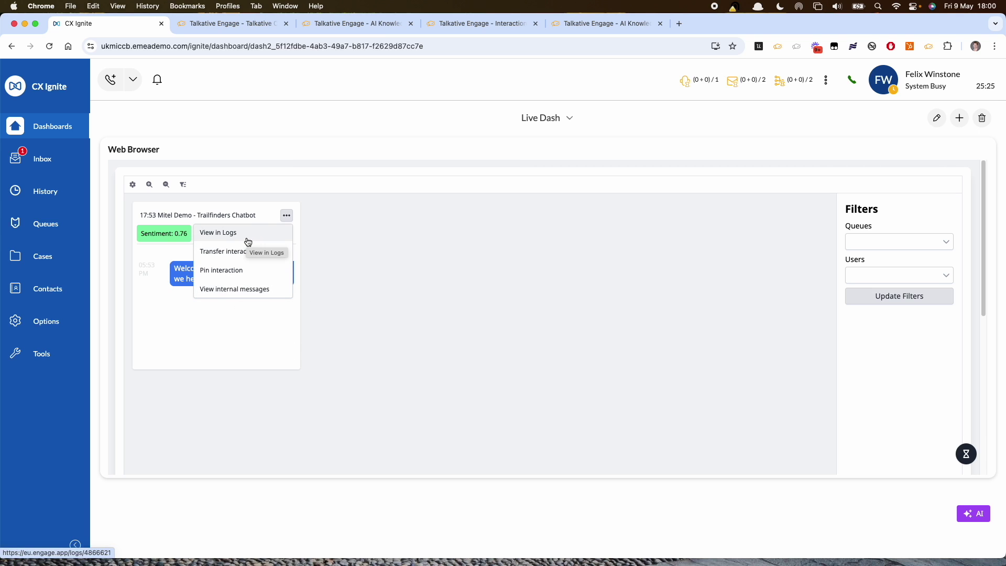
click(286, 222)
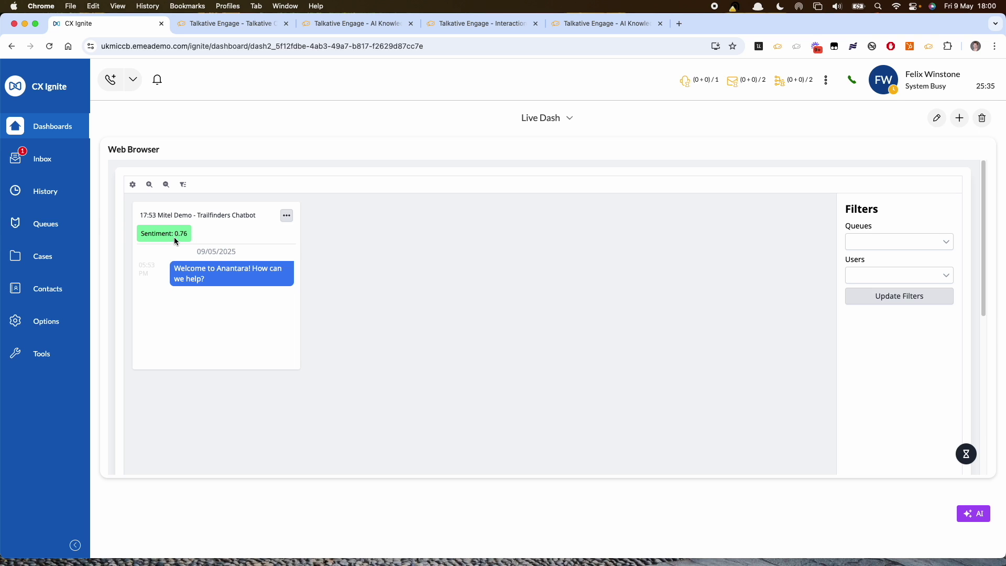
click(287, 217)
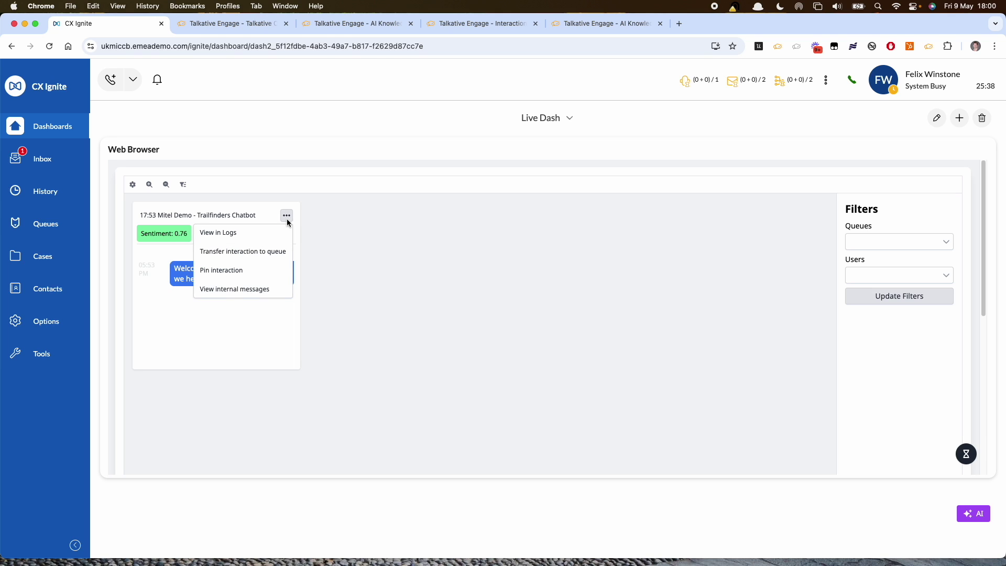
click(224, 334)
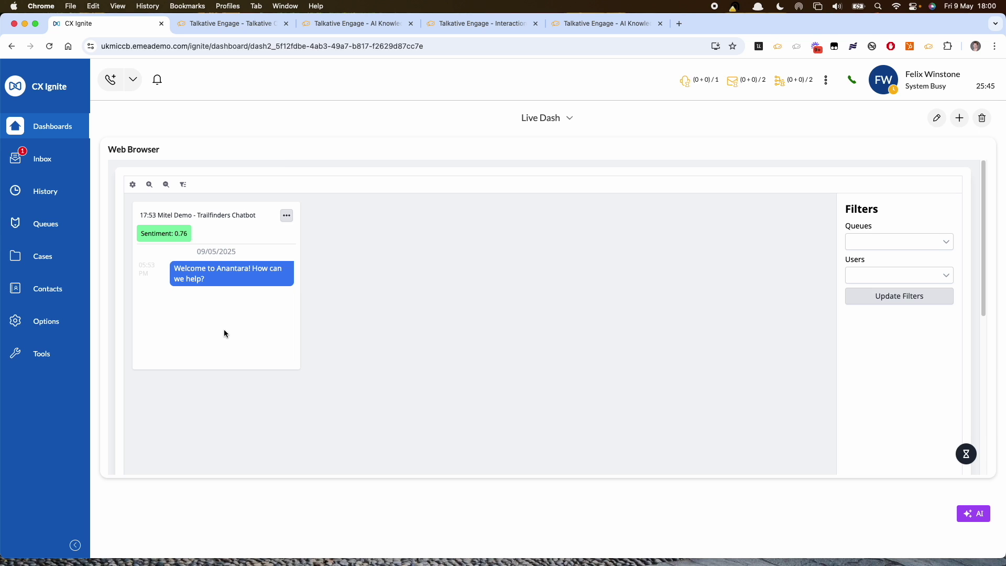
Display the New Dashboard that has one widget and review its Talkative Live Dashboard metrics and hourly charts.
click(556, 117)
click(562, 222)
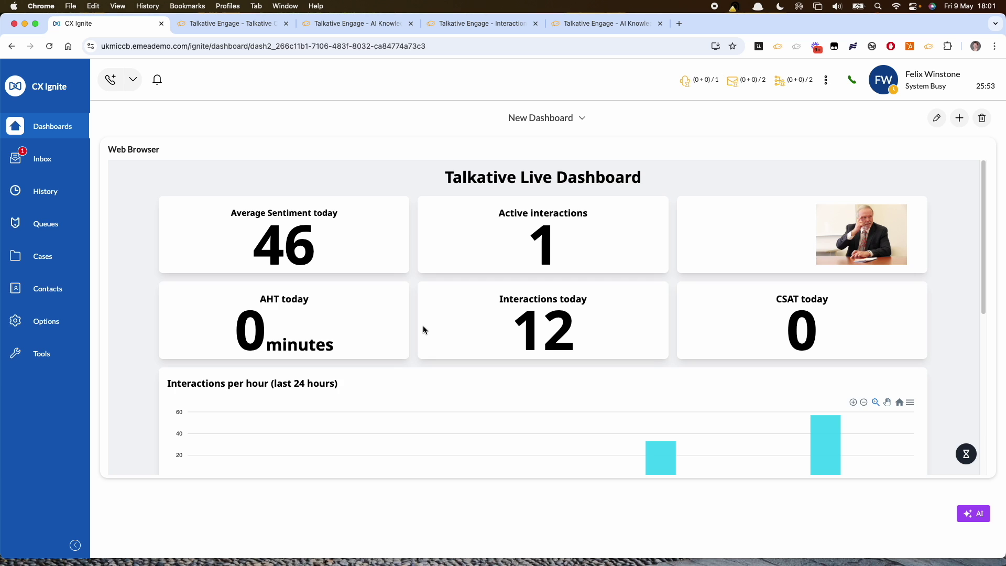
scroll(425, 328, down, 5)
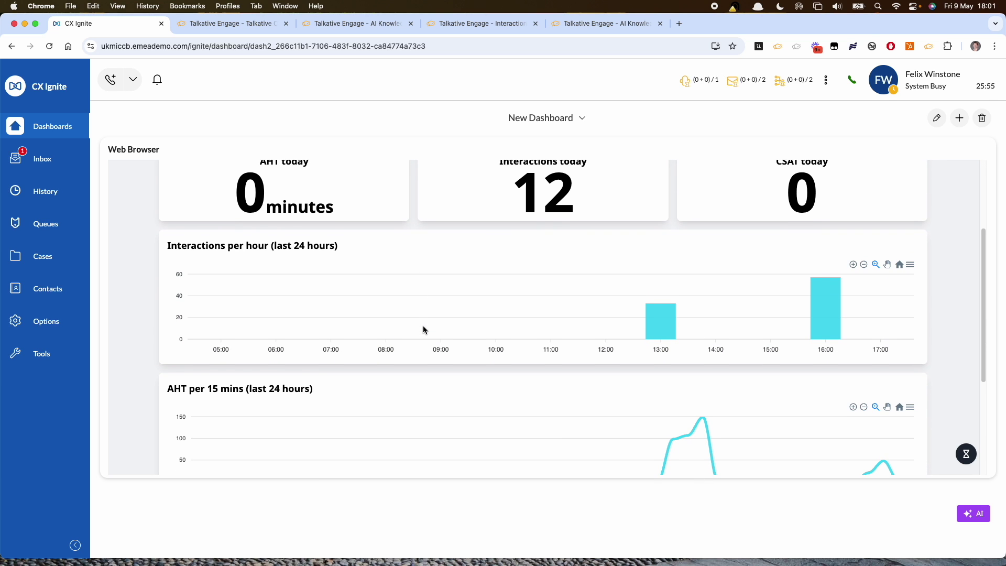
Examine the interactions, AHT and CSAT charts in the embedded Talkative Live Dashboard, ending at its summary metrics.
scroll(423, 388, down, 5)
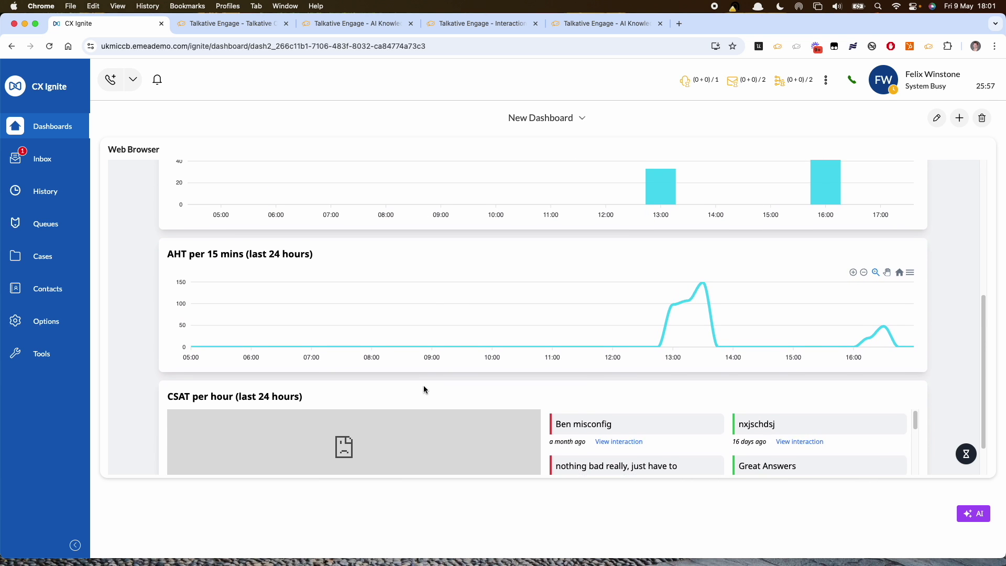
scroll(424, 385, up, 3)
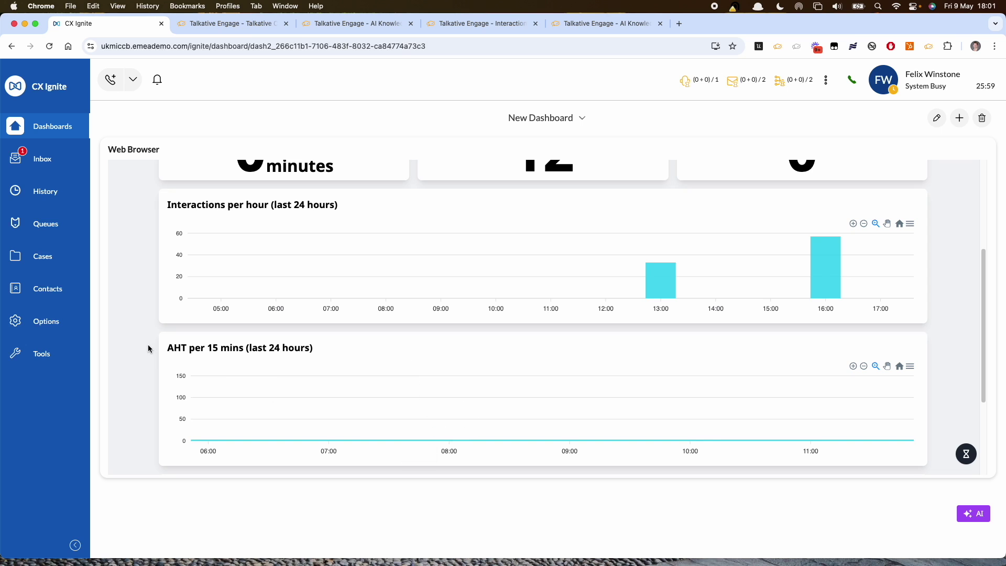
scroll(148, 348, up, 3)
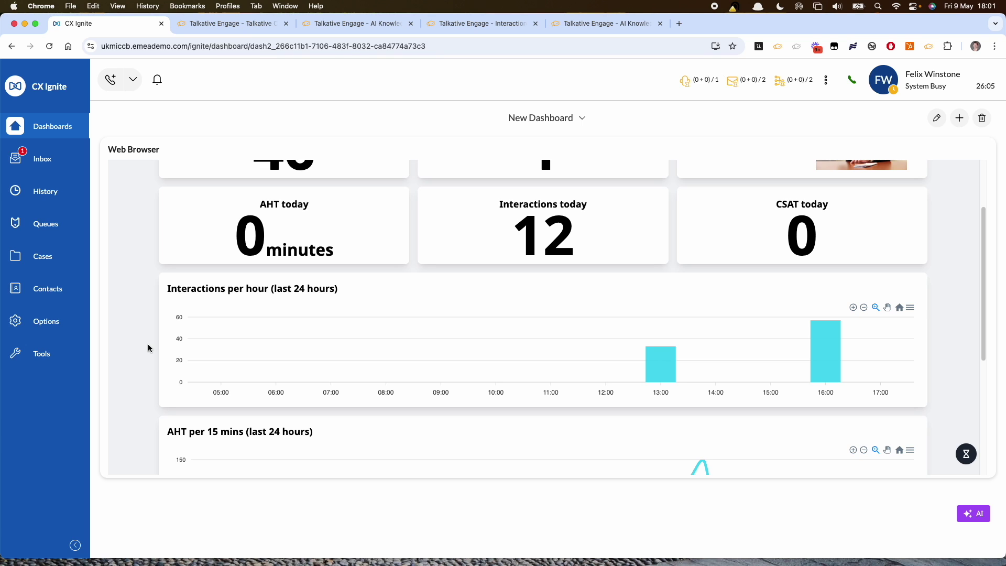
scroll(148, 344, up, 3)
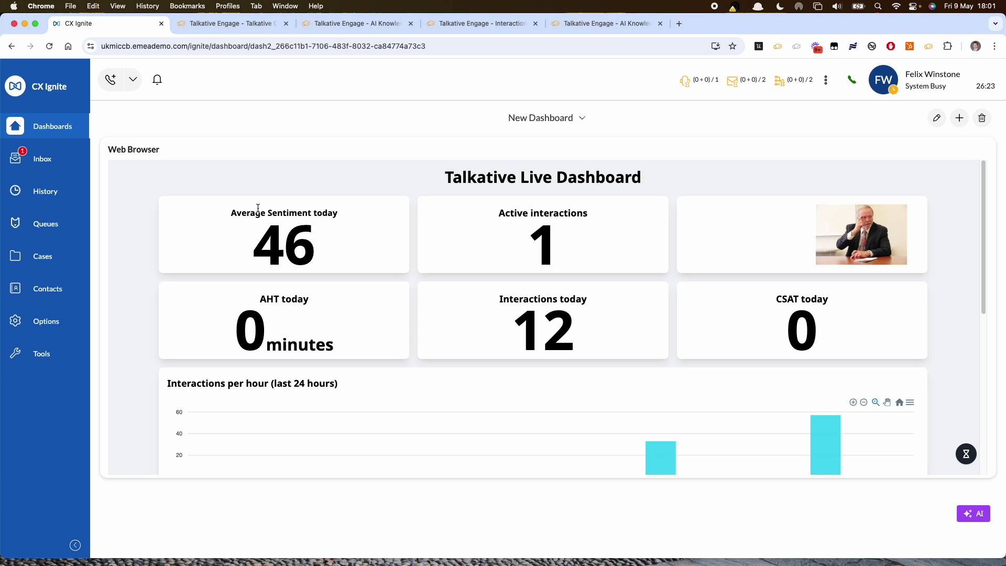
Put the New Dashboard into edit mode and open the Web Browser widget's settings to inspect its title and URL.
click(937, 118)
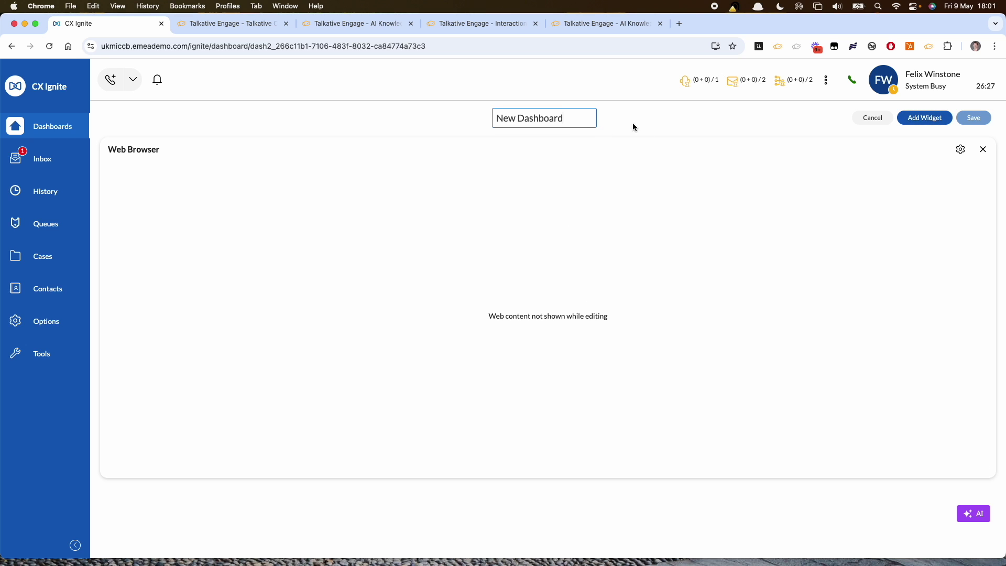
click(961, 150)
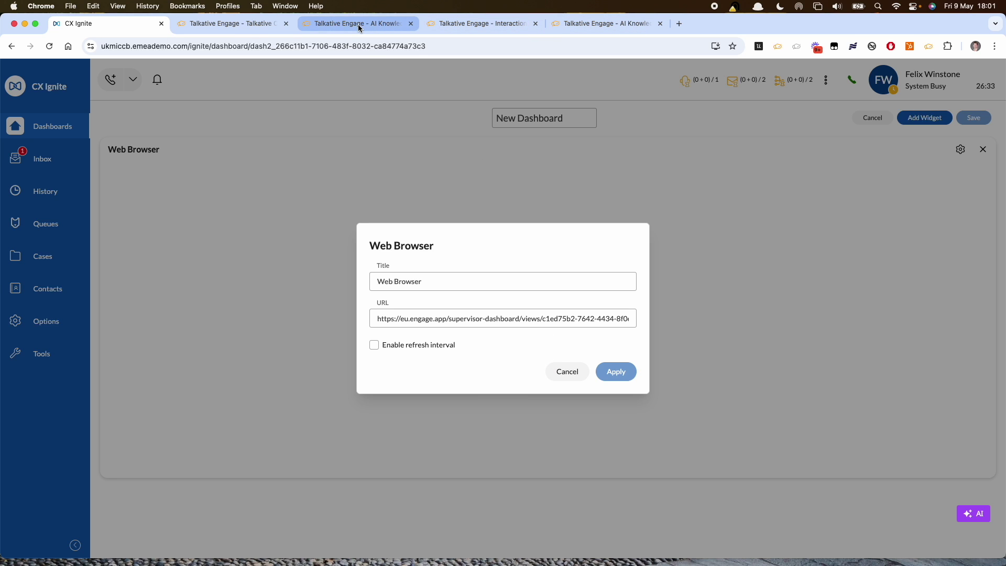
Switch to Talkative Engage's live dashboards and view Chat Monitoring, Queue Overview and Supervisor Dashboard.
click(241, 23)
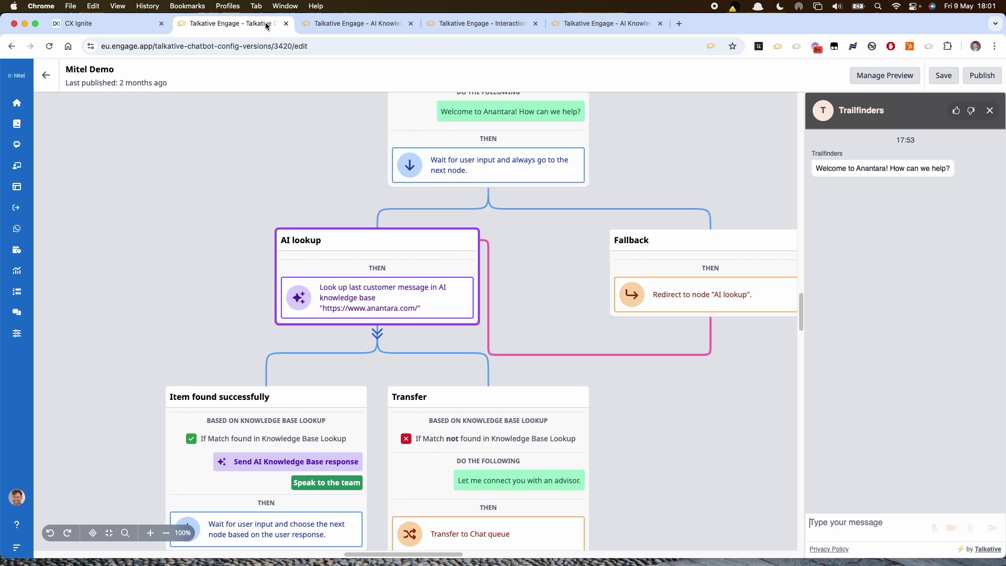
click(331, 24)
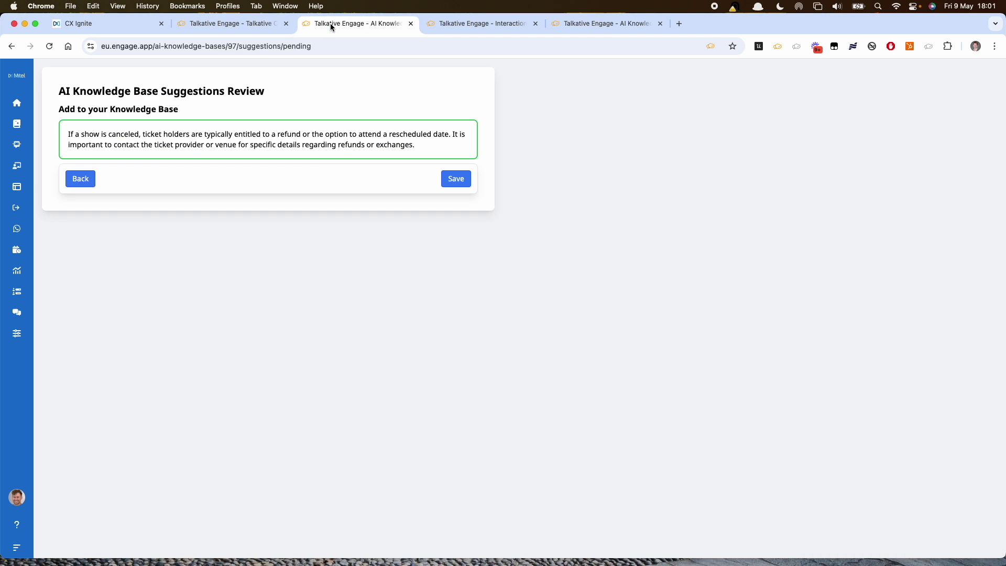
click(17, 292)
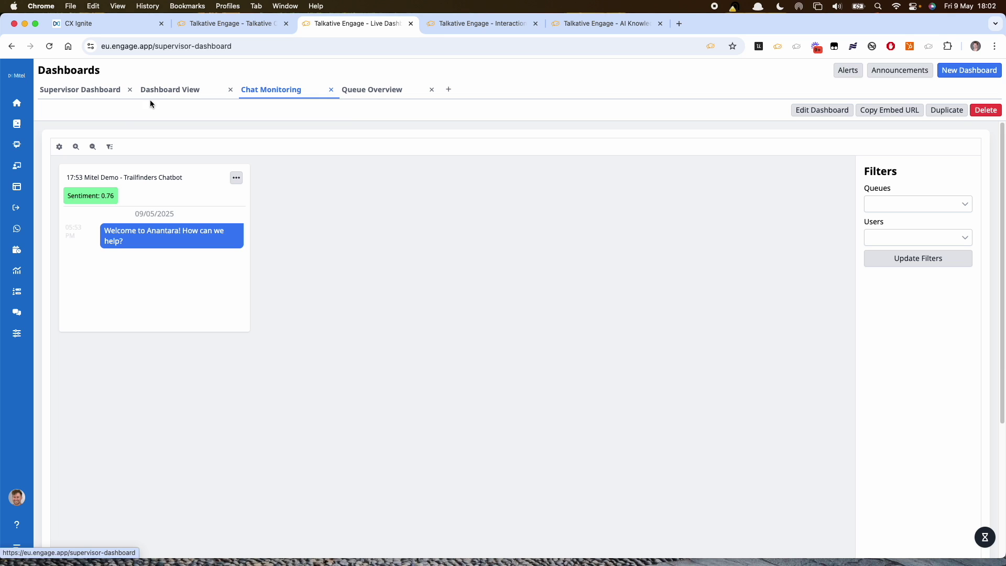
click(377, 97)
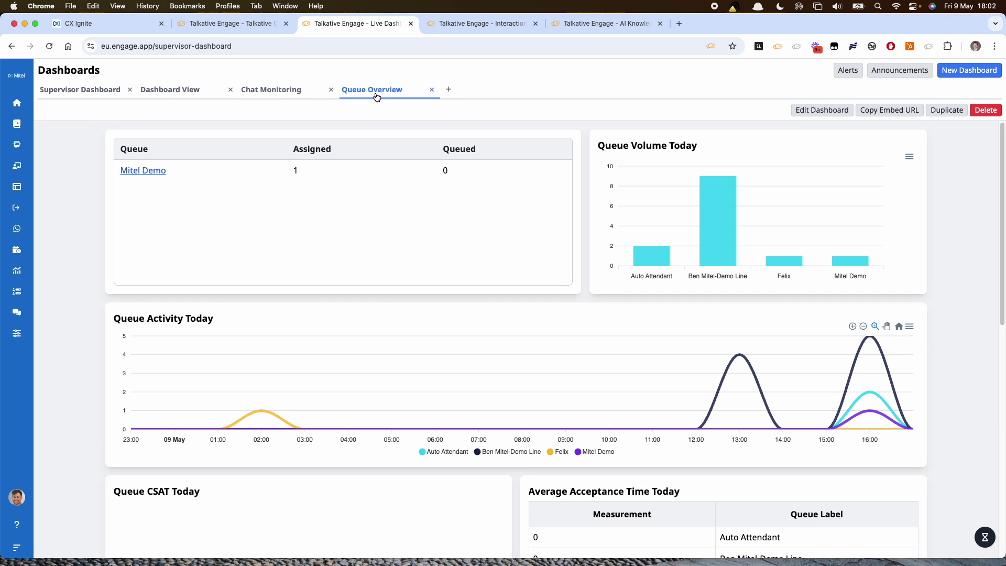
click(101, 93)
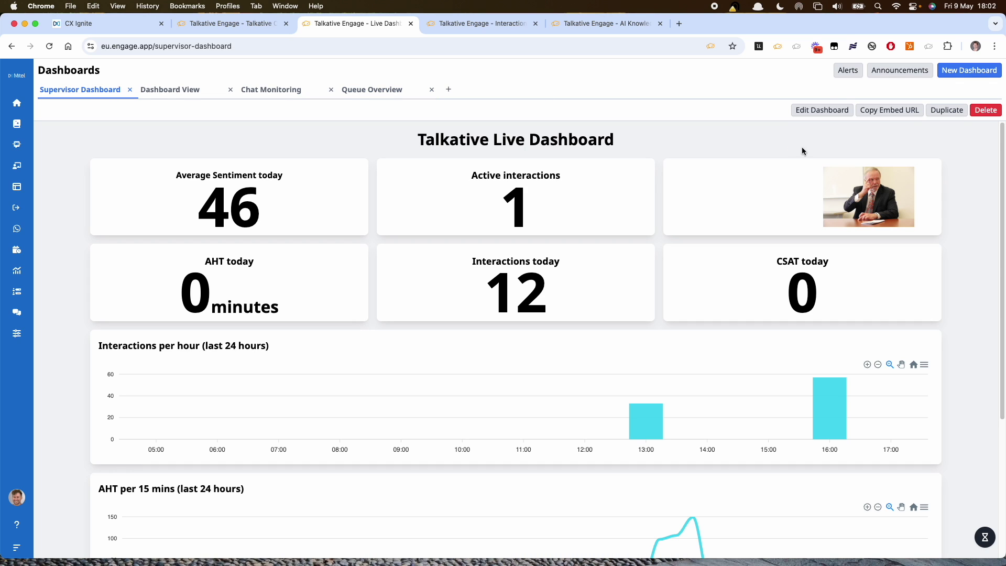
Edit the Supervisor Dashboard and narrow the Average Sentiment today statistic to one of its card's two columns.
click(814, 113)
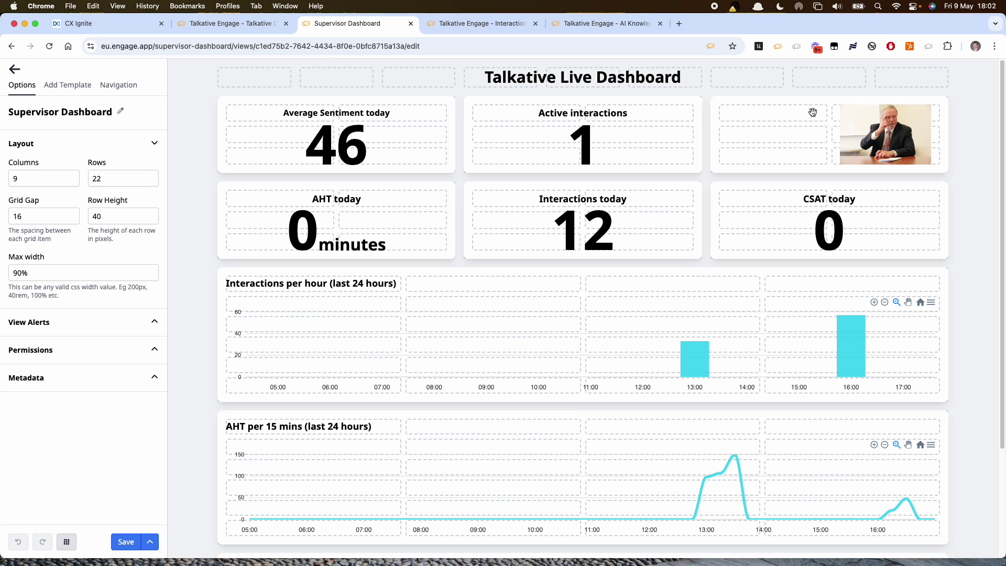
click(414, 158)
click(450, 114)
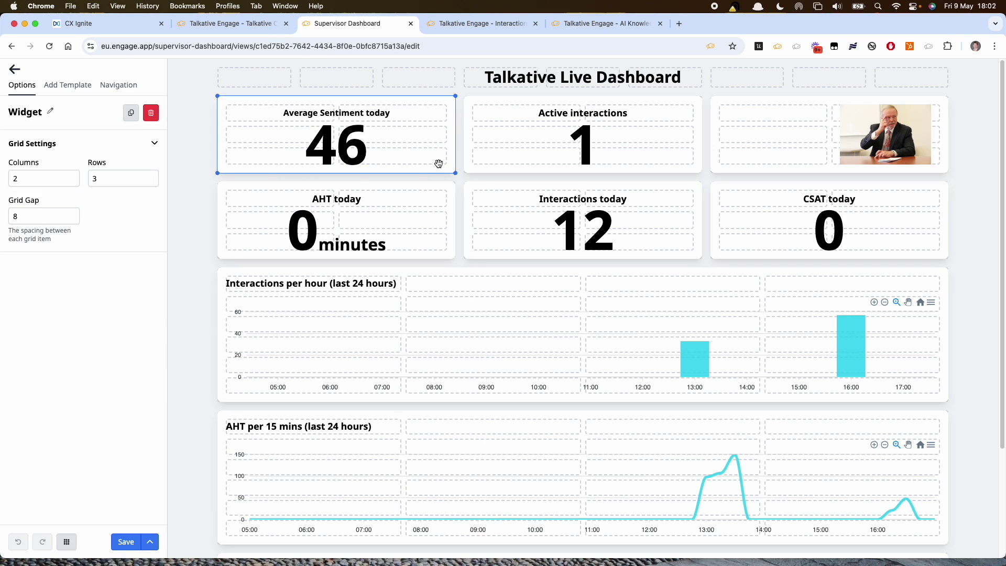
click(439, 164)
drag(447, 165, 339, 164)
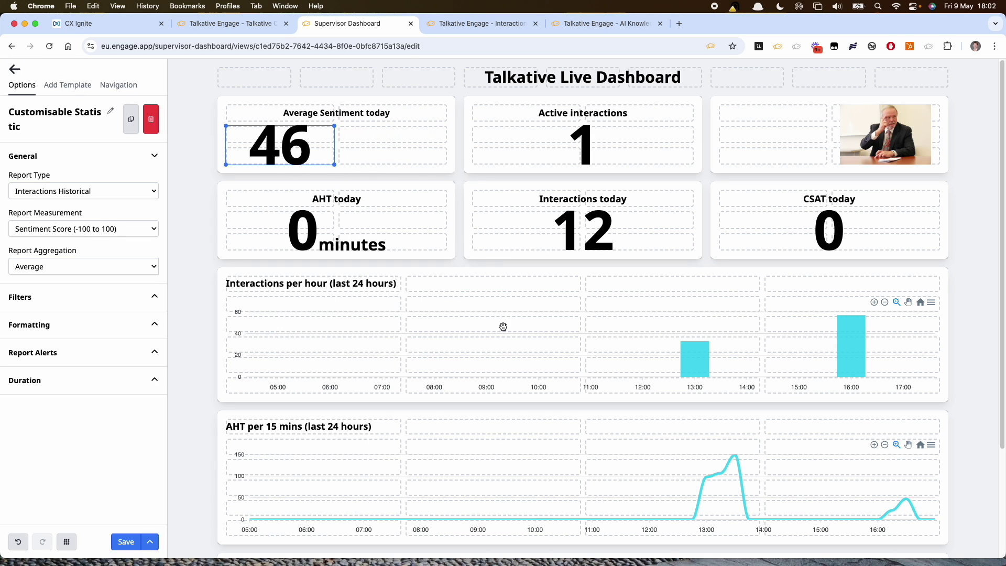
Examine the chart type, report type, Y axis and filter options of the Interactions per hour chart without changing them.
click(513, 347)
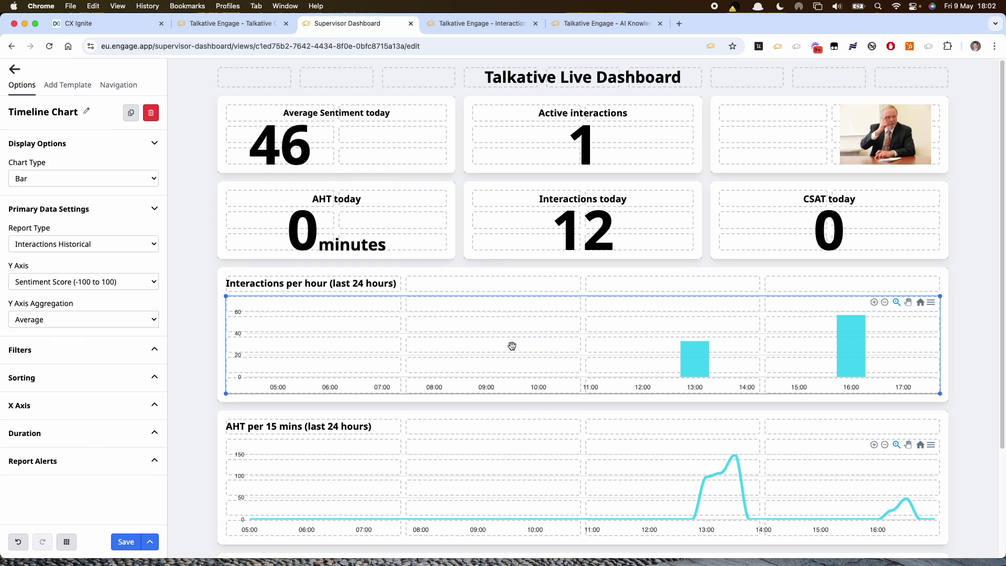
click(59, 247)
click(60, 245)
click(53, 181)
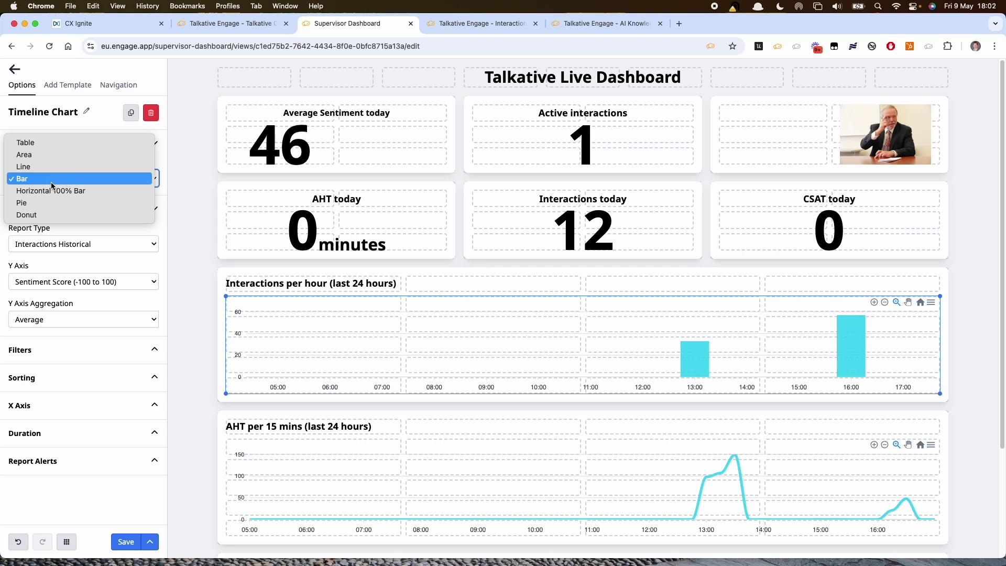
click(178, 212)
click(90, 244)
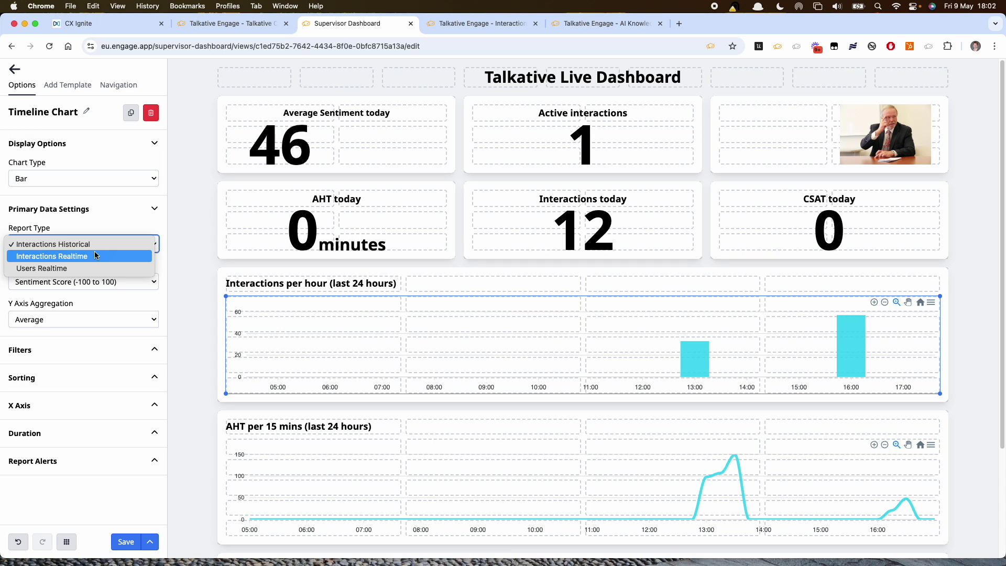
click(199, 255)
click(96, 282)
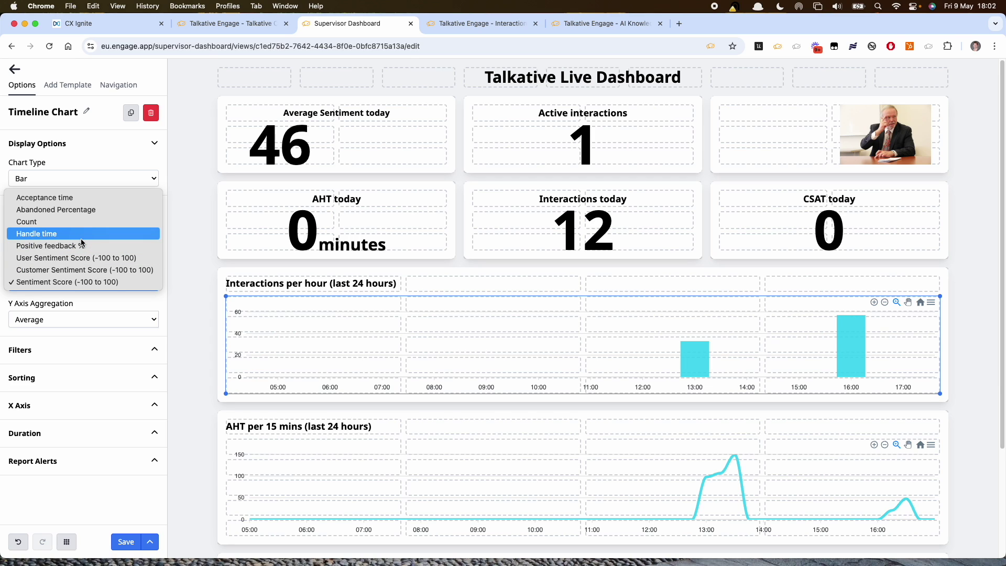
click(185, 282)
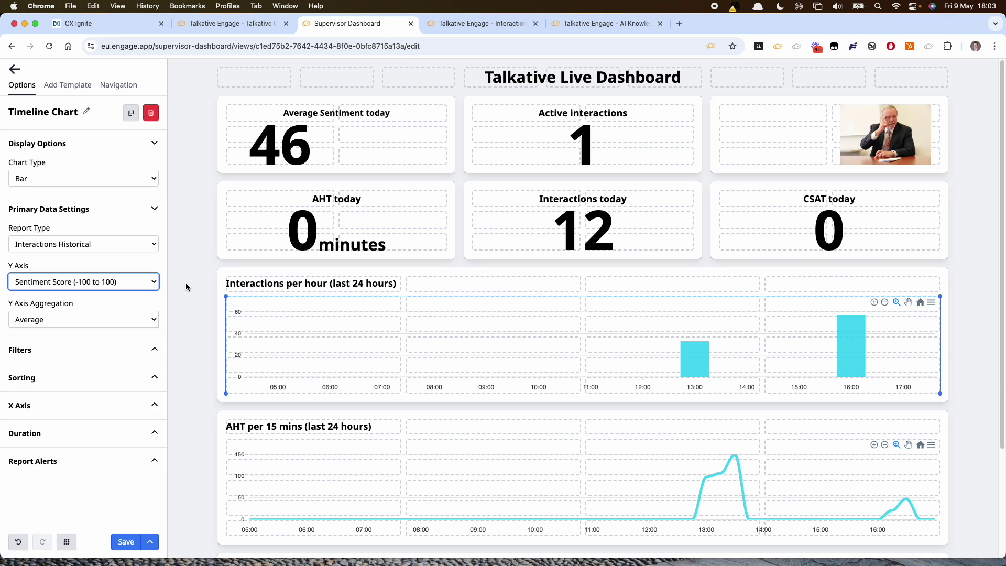
click(138, 353)
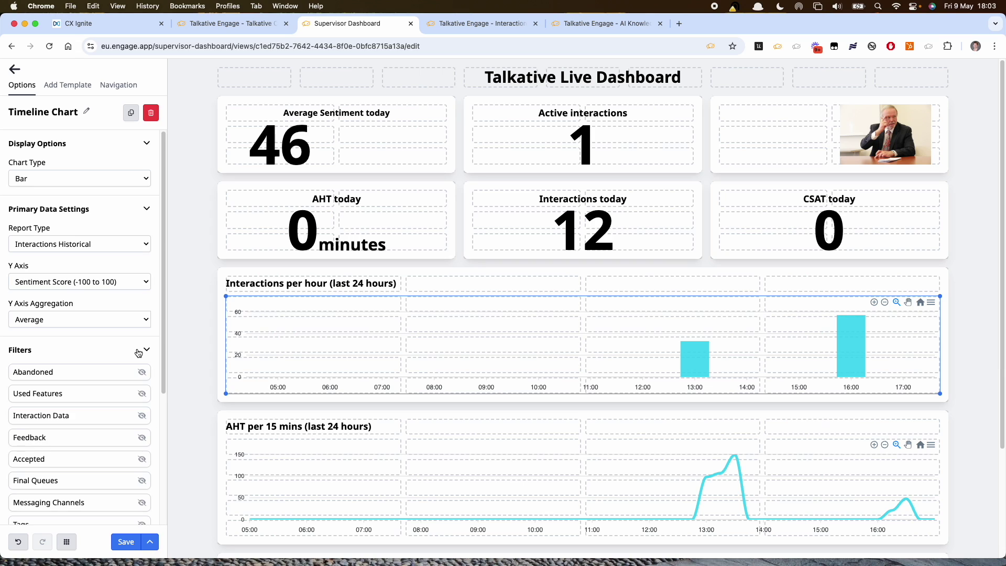
click(139, 353)
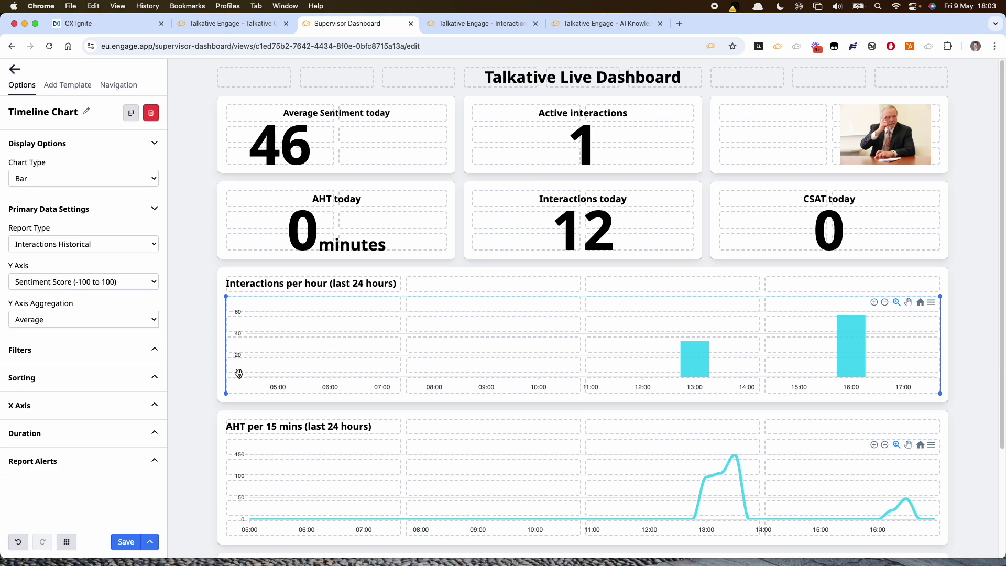
Make the Supervisor Dashboard public in its permissions and save the dashboard.
click(189, 245)
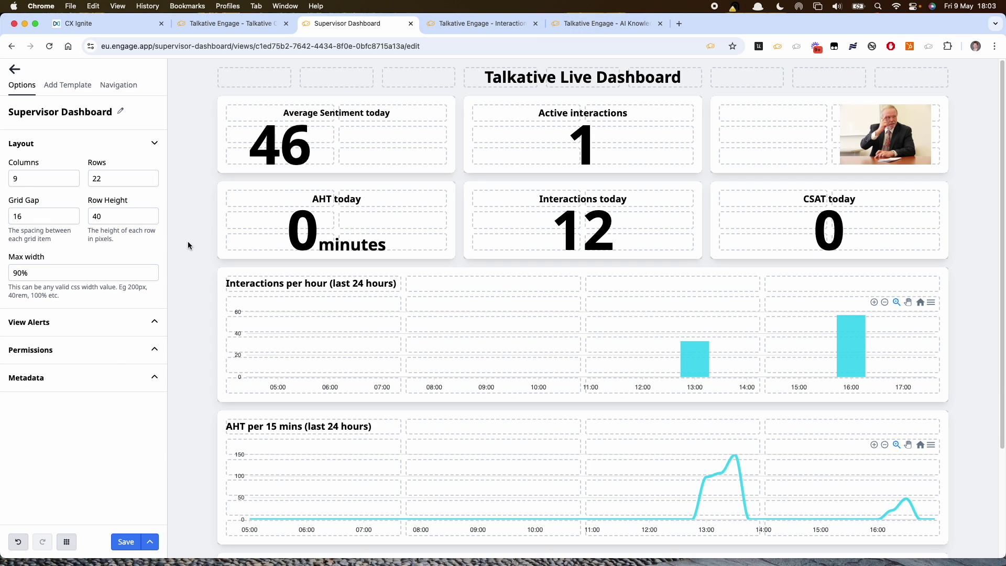
click(112, 359)
click(16, 386)
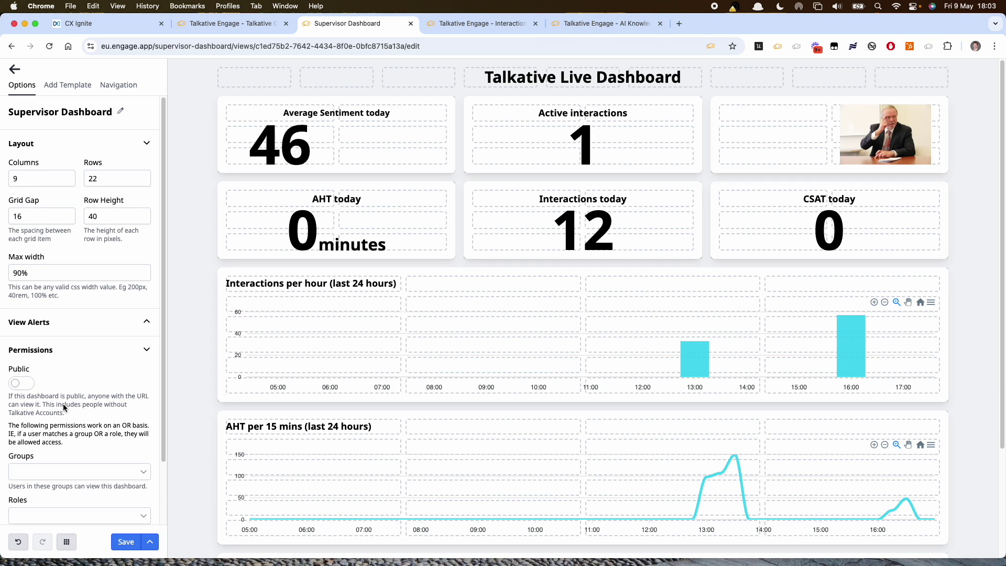
scroll(64, 407, down, 3)
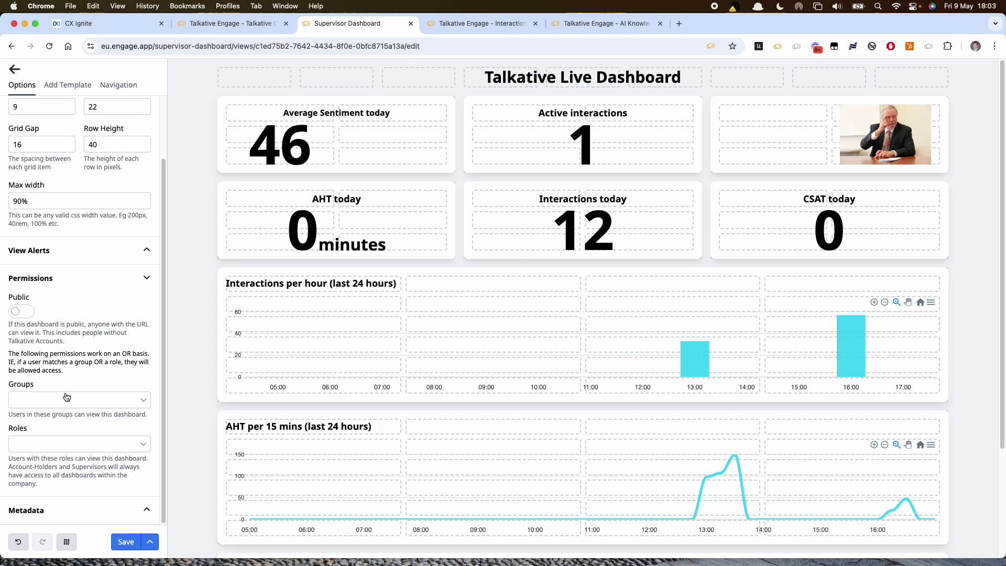
click(27, 314)
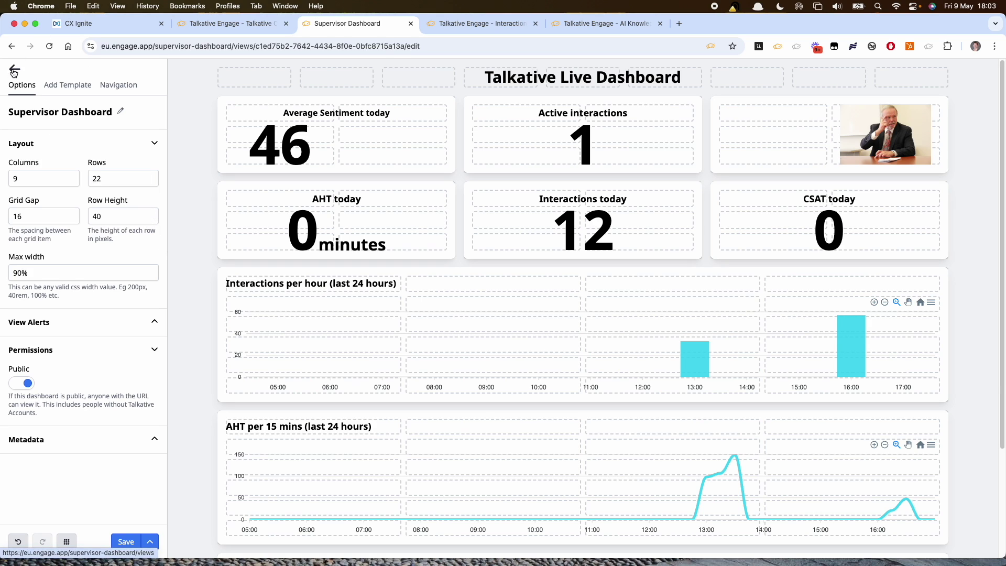
click(133, 542)
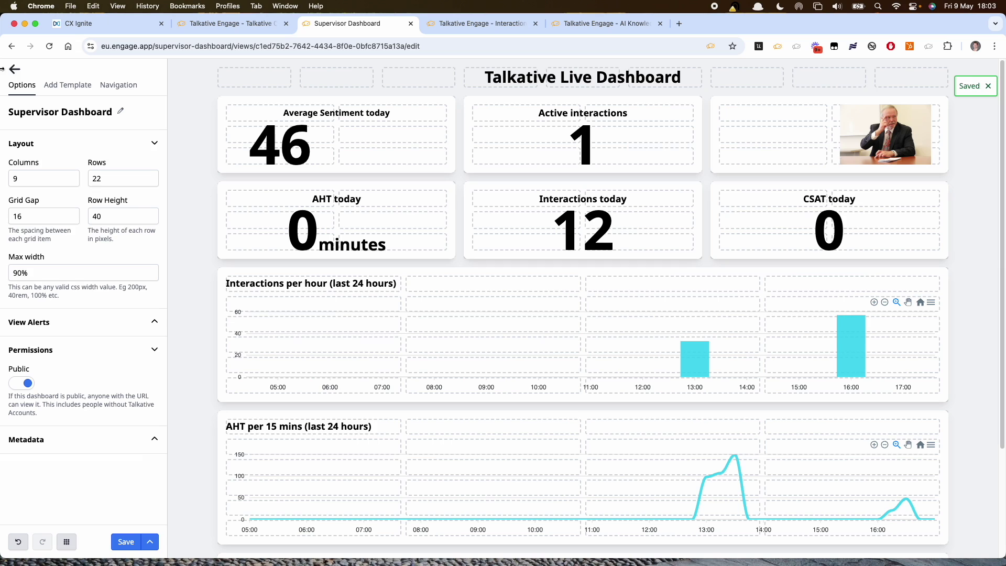
click(150, 542)
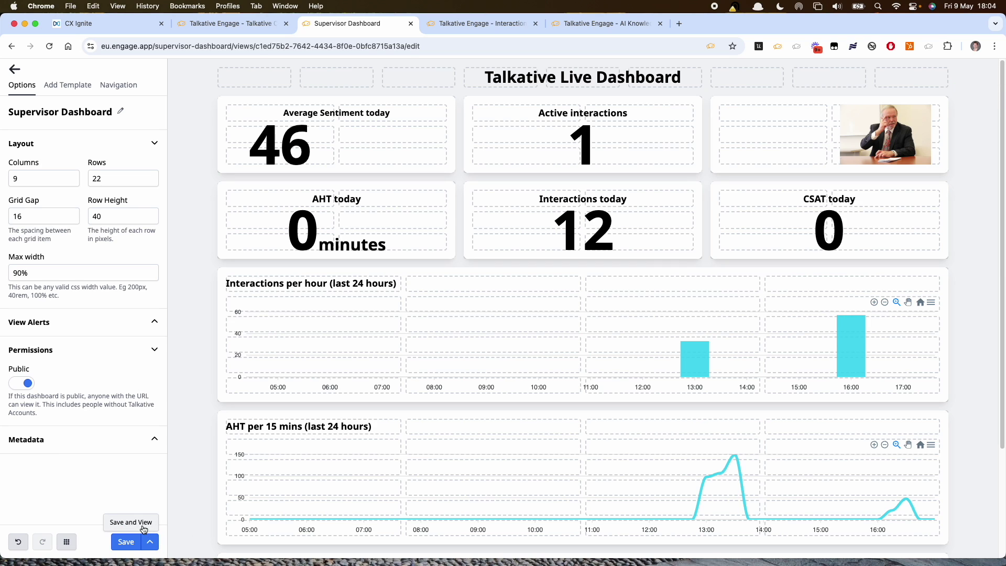
Leave the dashboard editor and view the Supervisor Dashboard's embed URL without copying it.
click(14, 72)
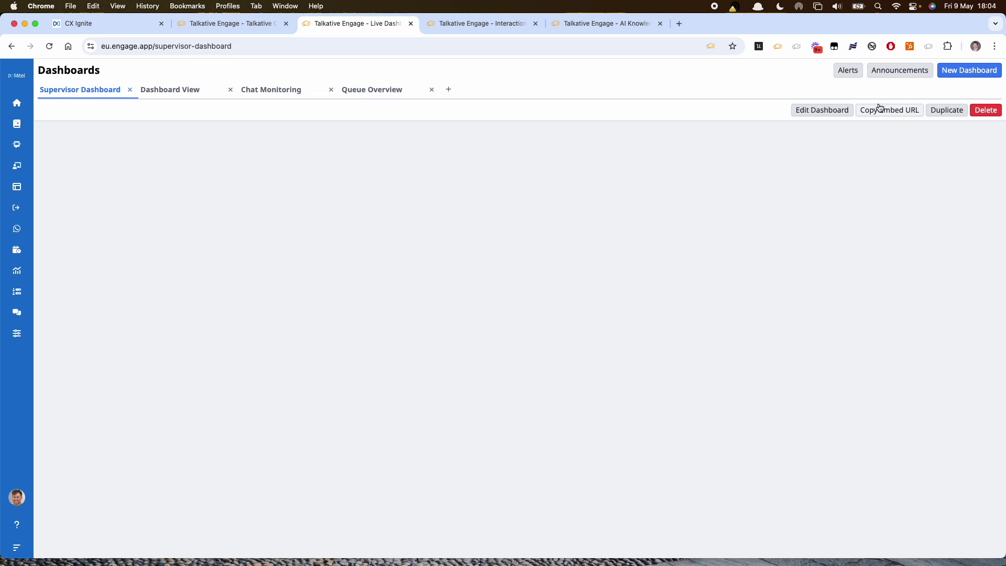
click(881, 110)
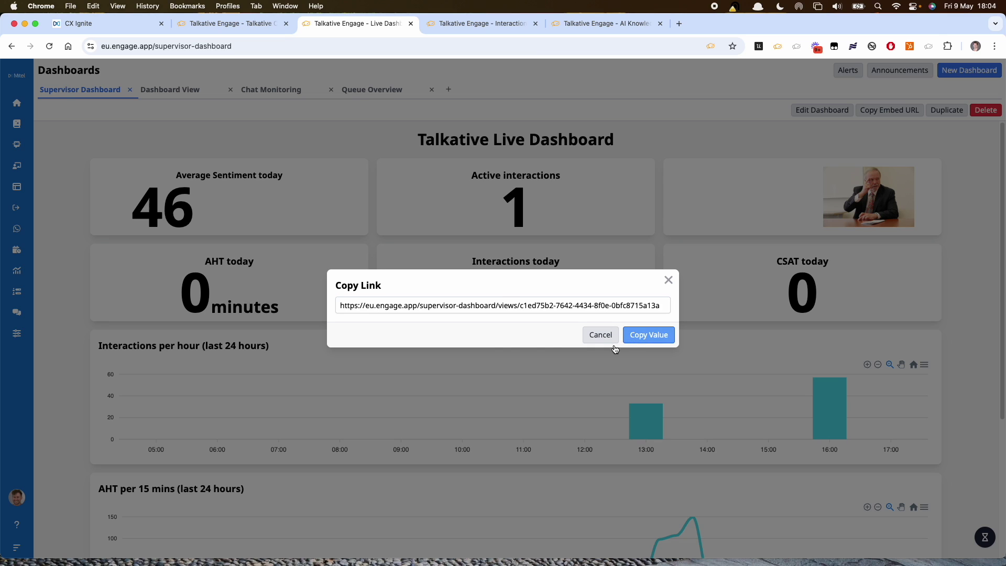
click(671, 280)
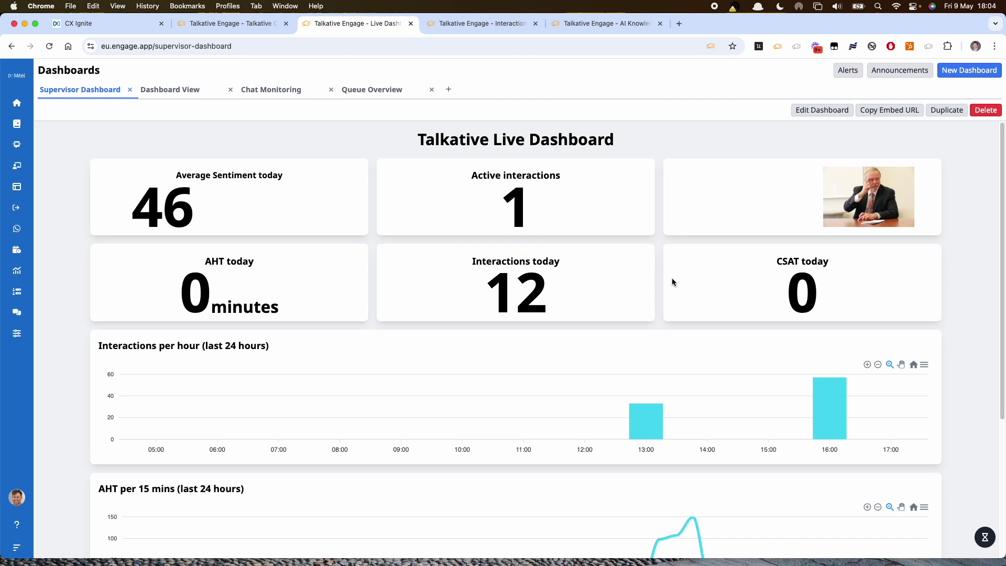
Check which other dashboards can be opened in a new dashboard tab, without opening any.
click(449, 89)
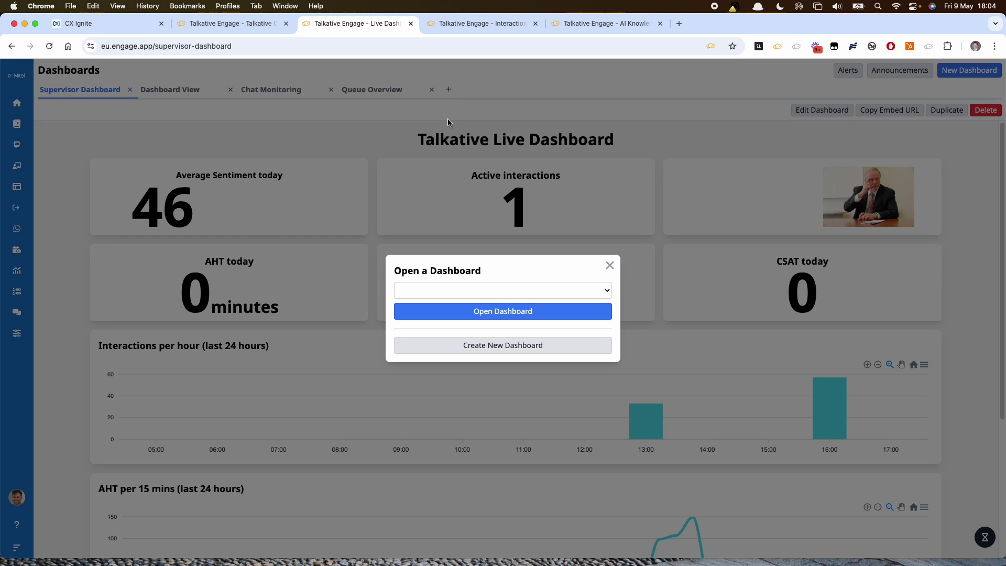
click(480, 295)
click(512, 267)
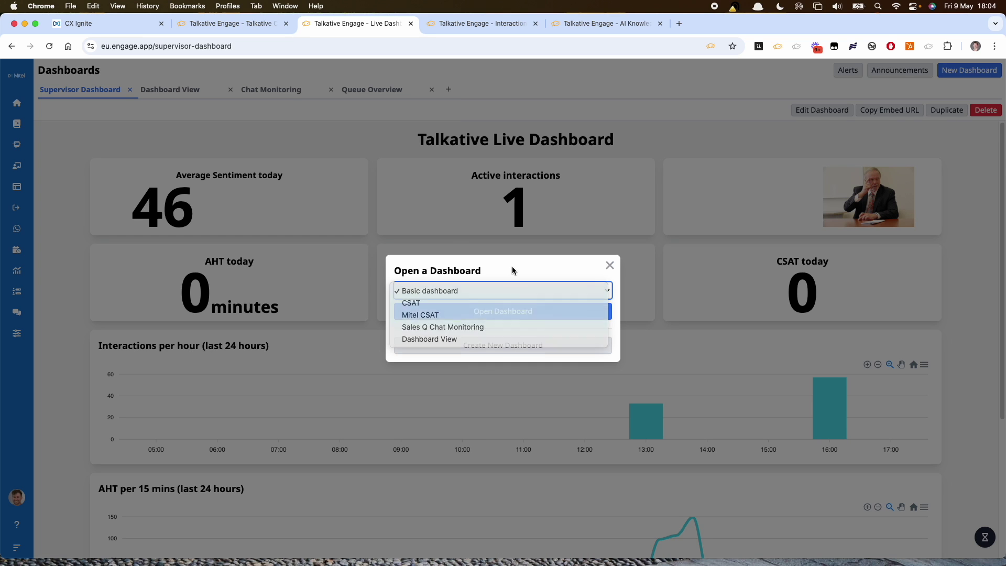
click(609, 266)
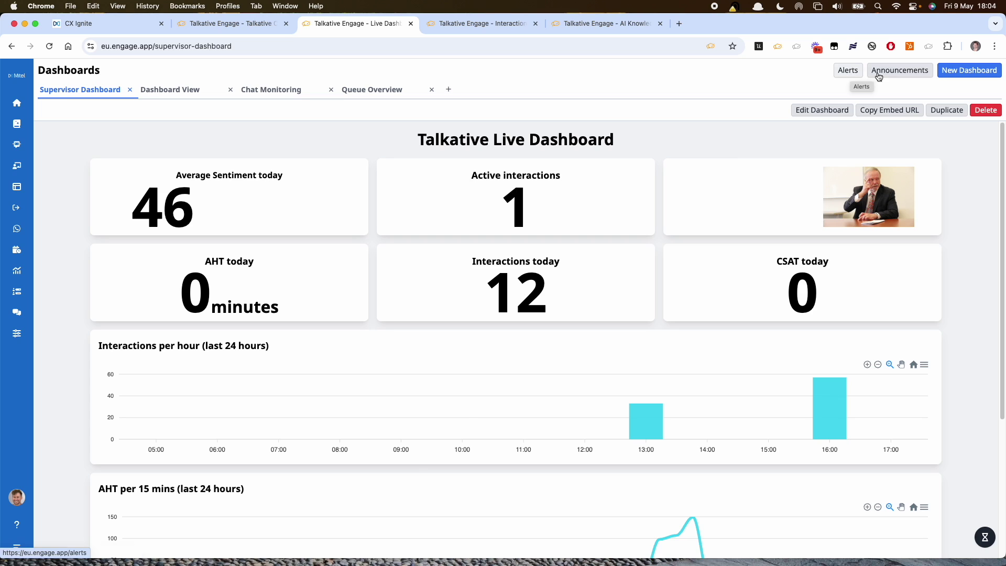
Start creating a new alert and set its report type to Interactions Realtime.
click(851, 78)
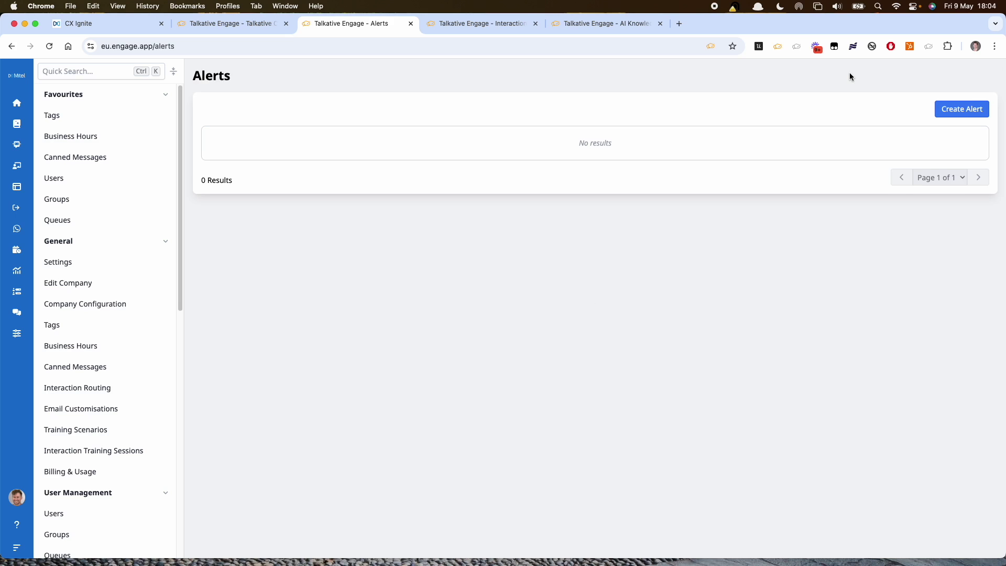
click(962, 108)
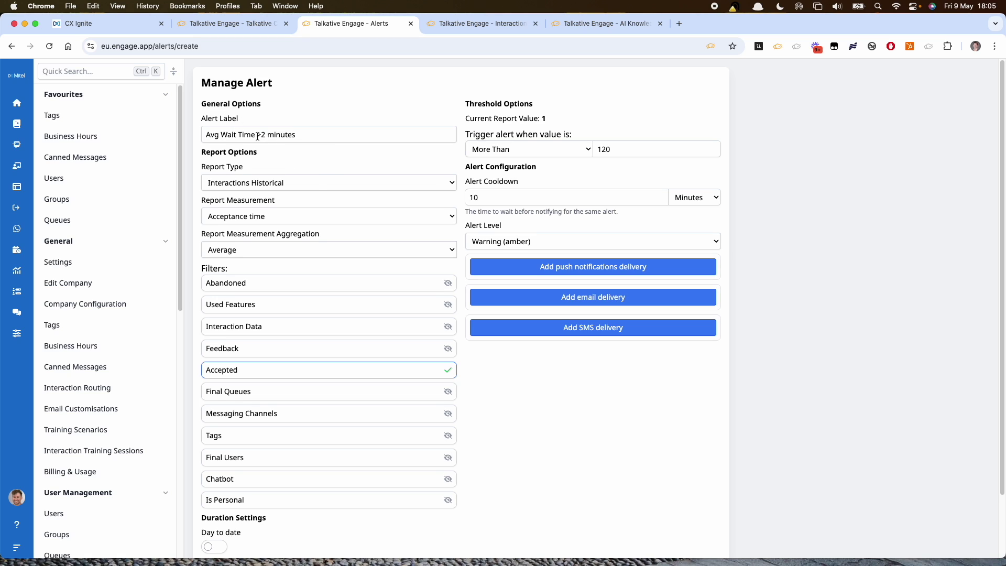
click(251, 183)
click(245, 195)
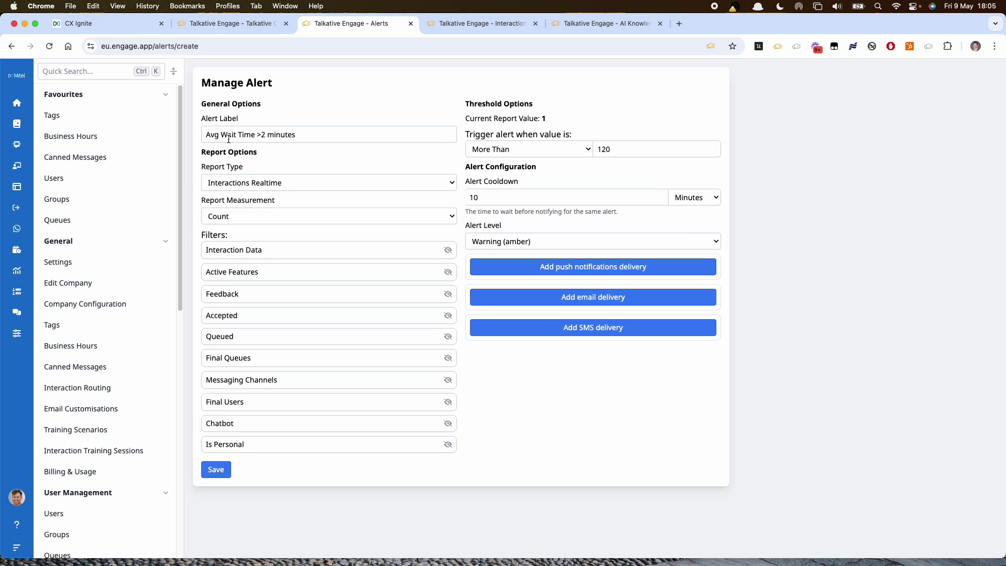
Set the alert's report type to Interactions Historical, measuring acceptance time with Average aggregation.
click(270, 185)
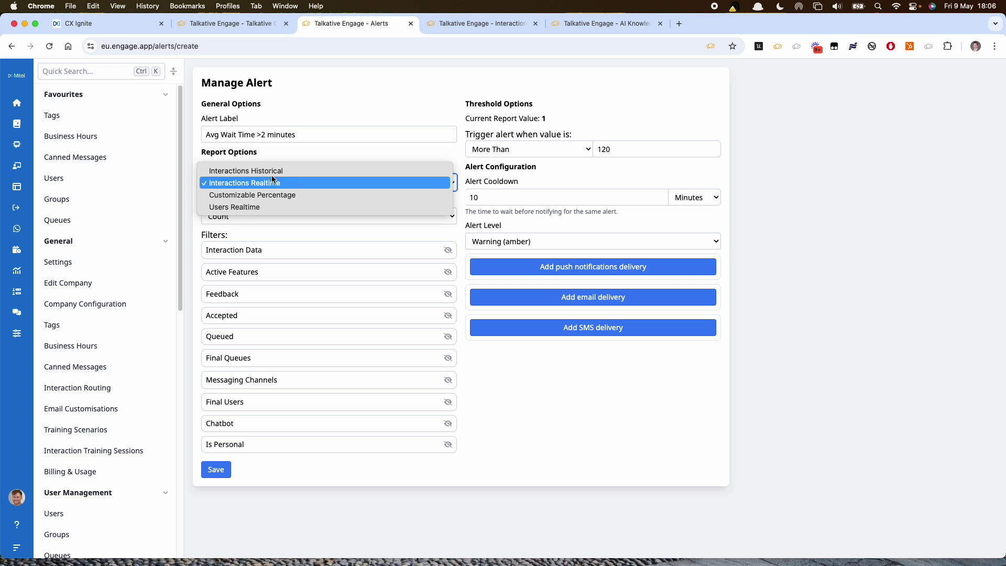
click(273, 170)
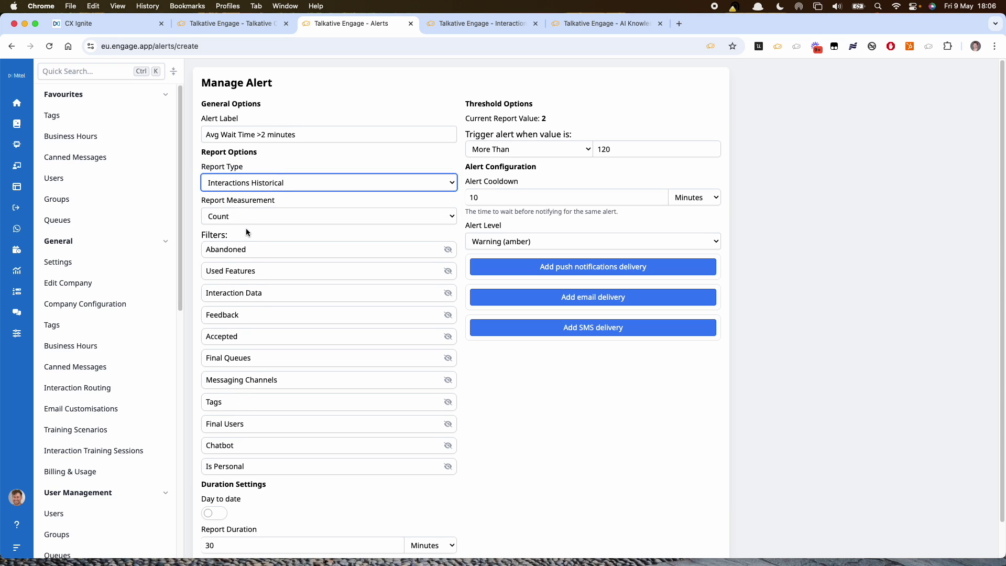
click(237, 216)
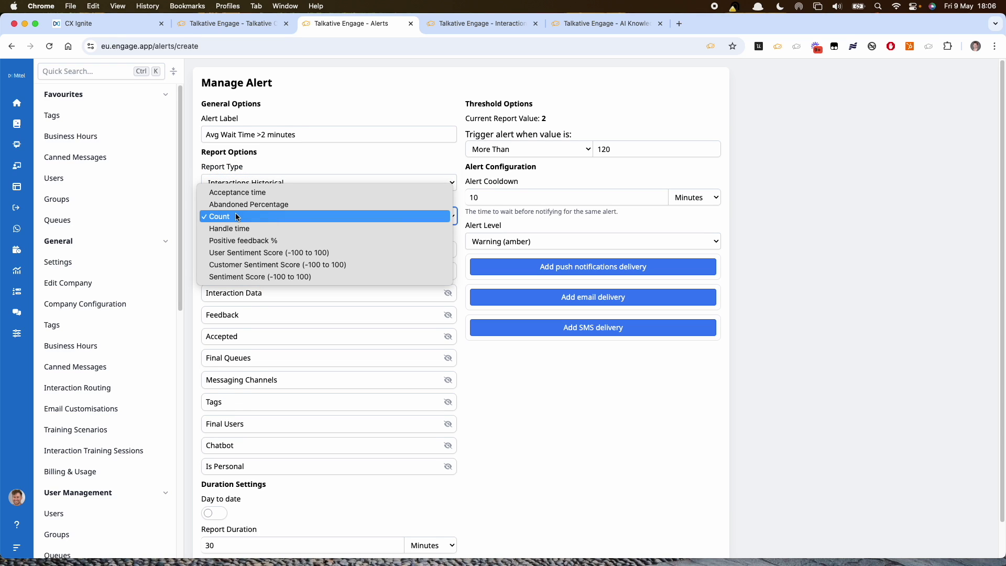
click(257, 197)
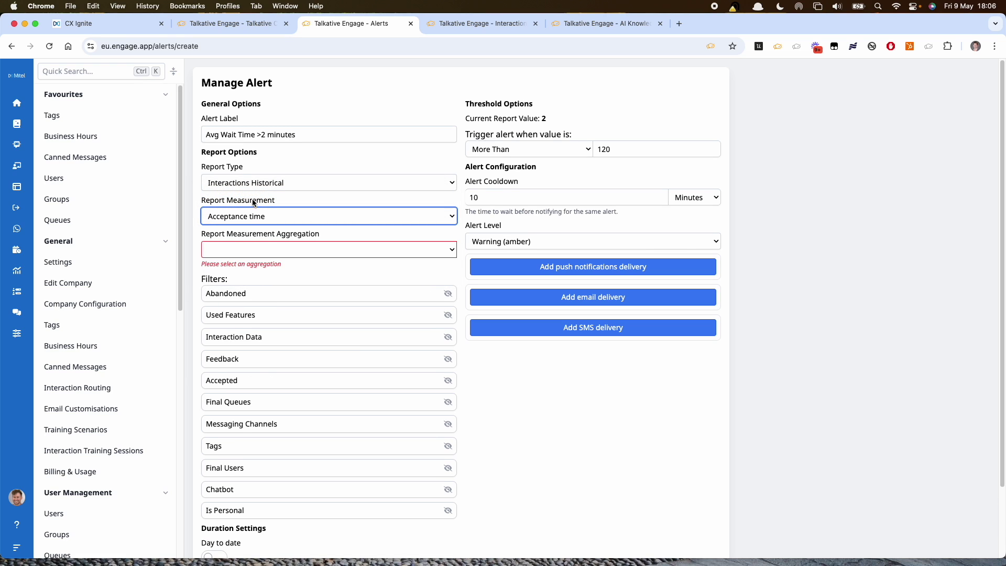
click(249, 247)
click(250, 251)
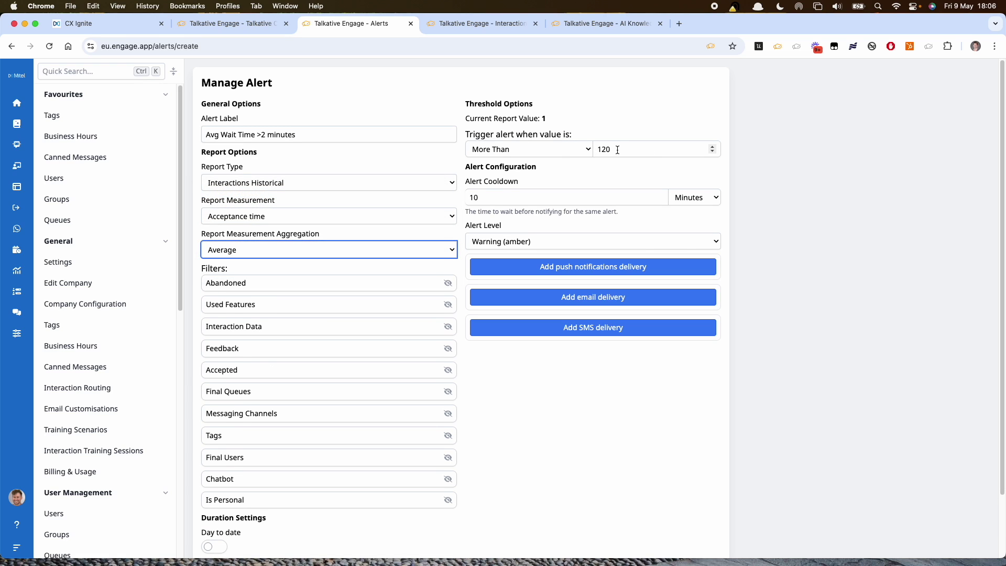
Try the Customizable Percentage report type, and set the alert to Interactions Historical with Positive feedback % as its measurement.
click(248, 184)
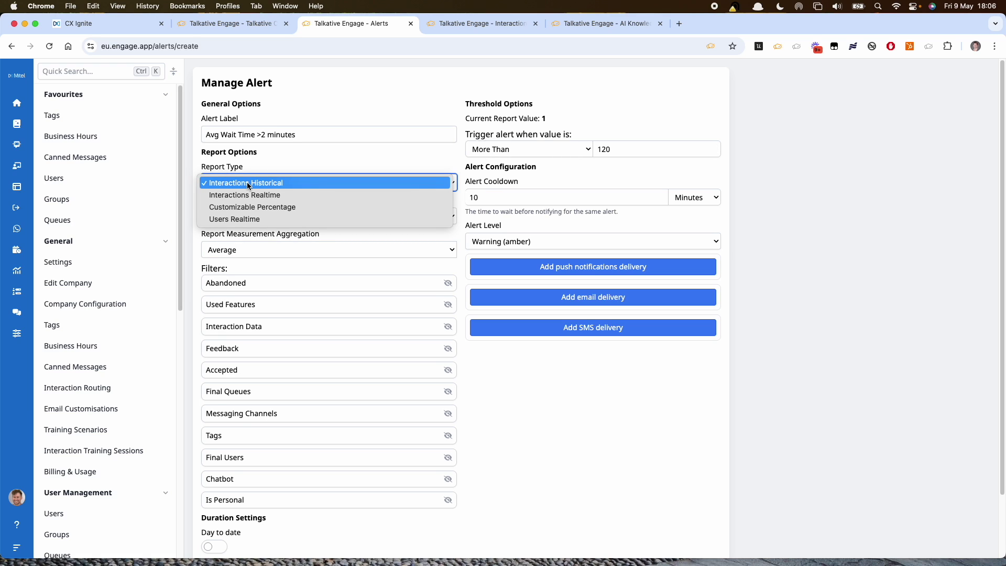
click(249, 208)
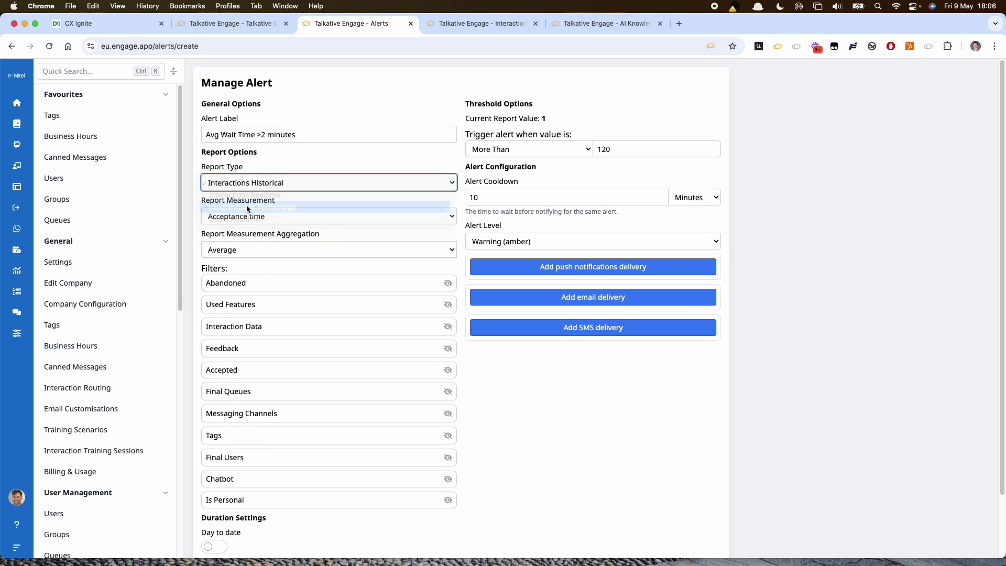
click(248, 179)
click(249, 172)
click(246, 181)
click(247, 168)
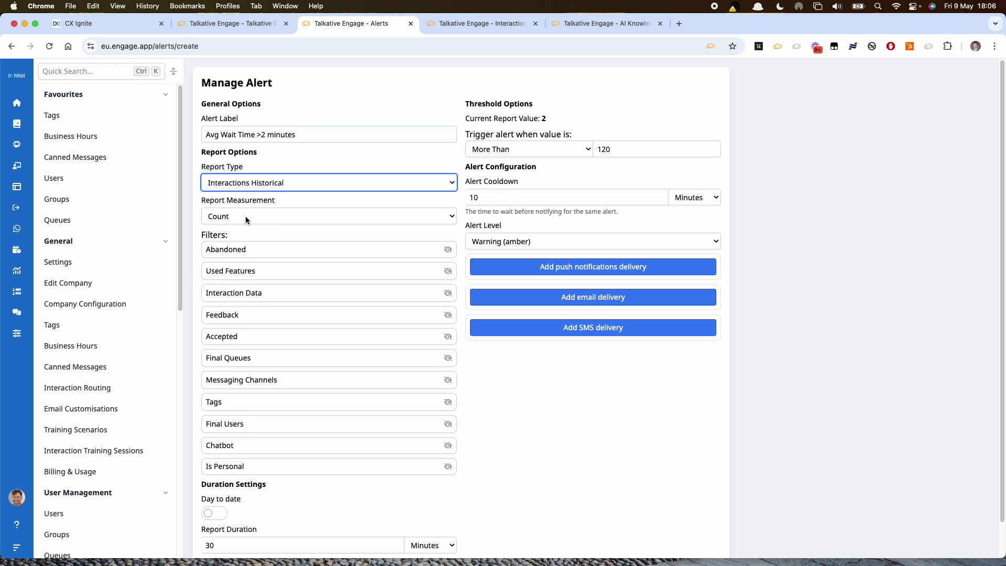
click(246, 217)
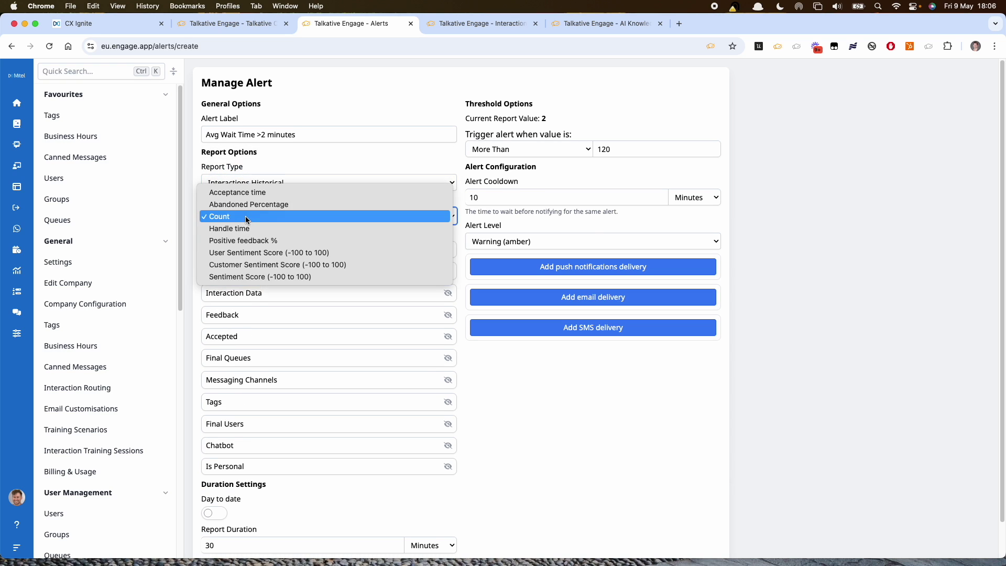
click(260, 243)
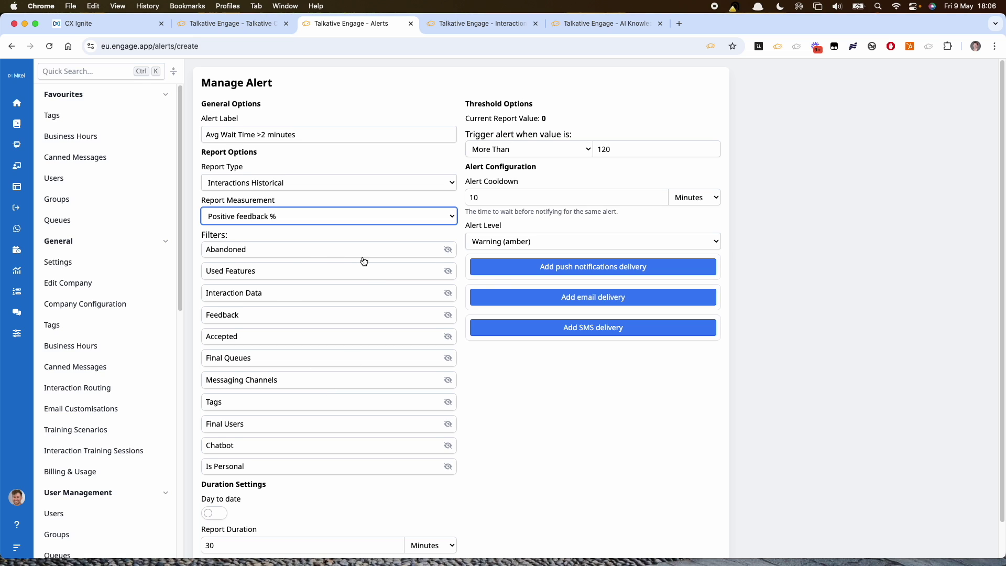
Set the alert to trigger when the value is Less Than 50.
click(586, 148)
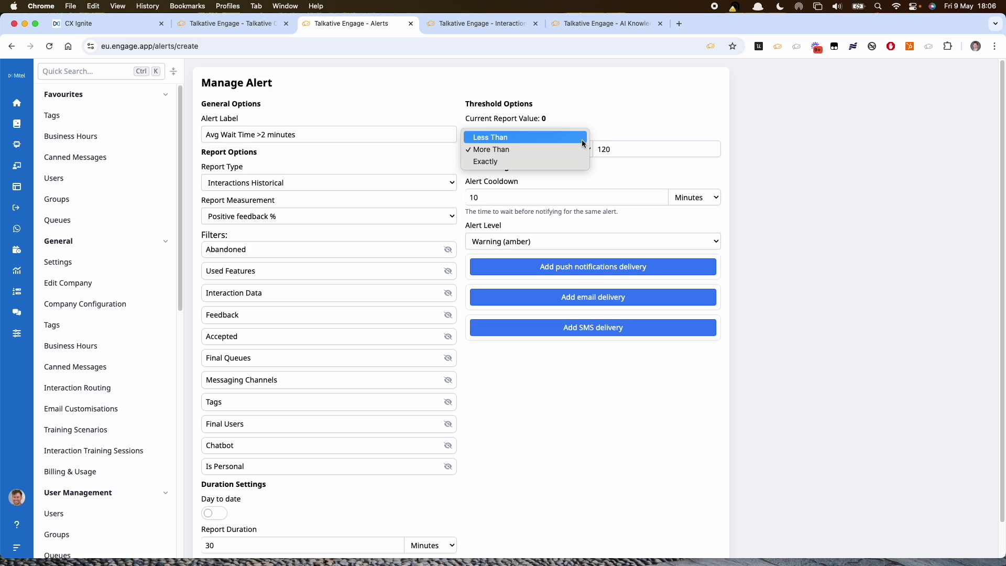
click(582, 143)
double_click(596, 149)
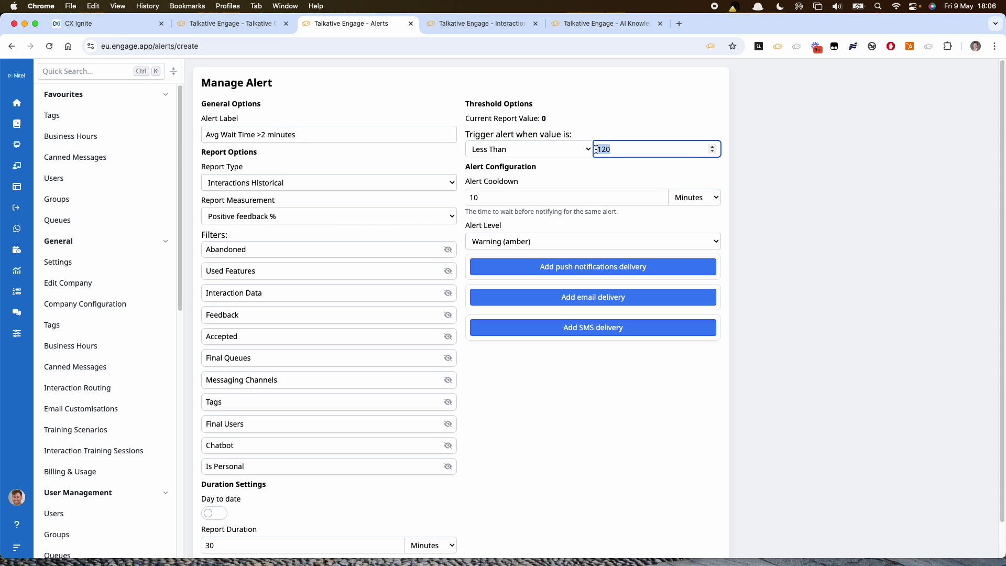
text(50)
click(858, 179)
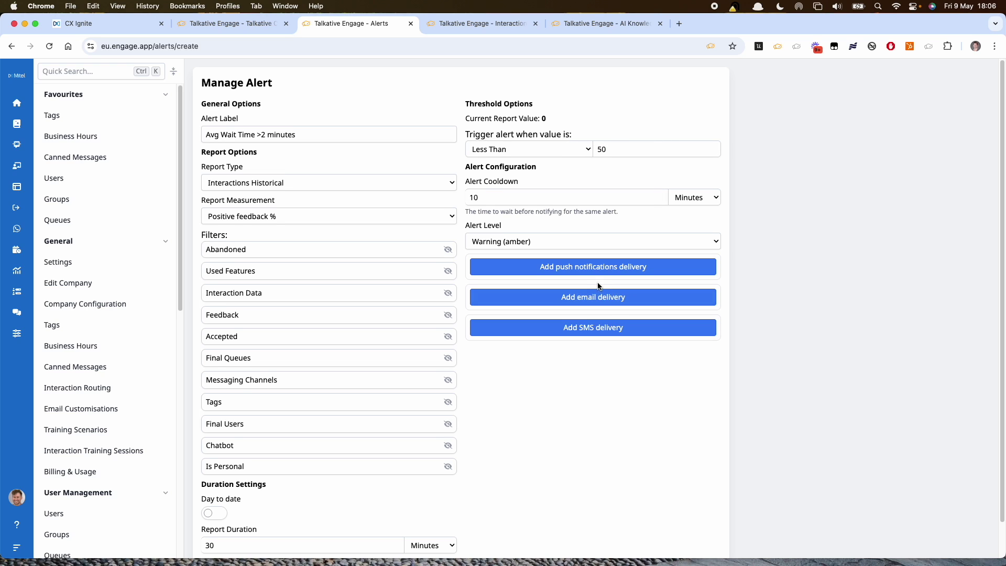
Add email delivery to the alert, leaving its subject, body and recipients empty.
click(588, 298)
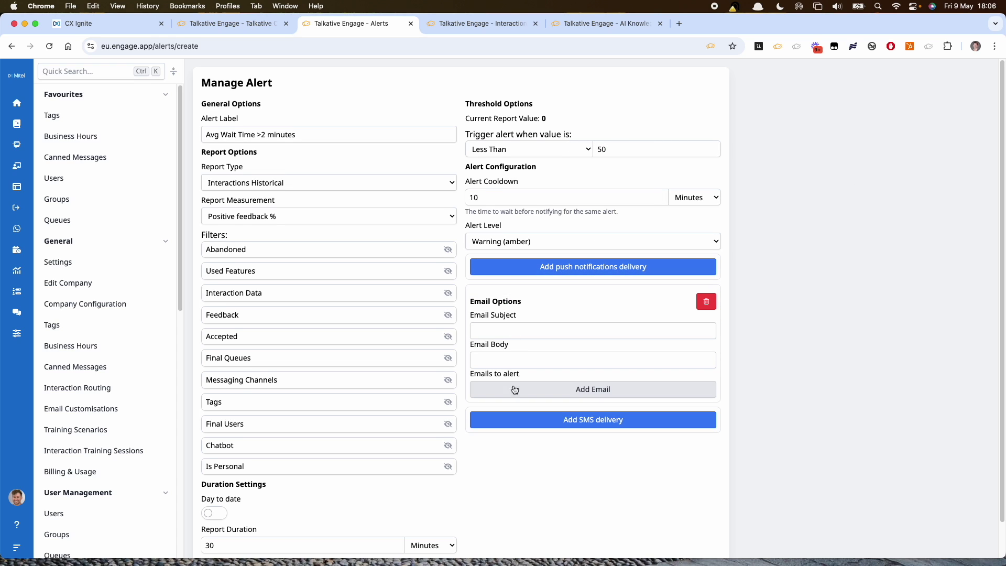
click(512, 365)
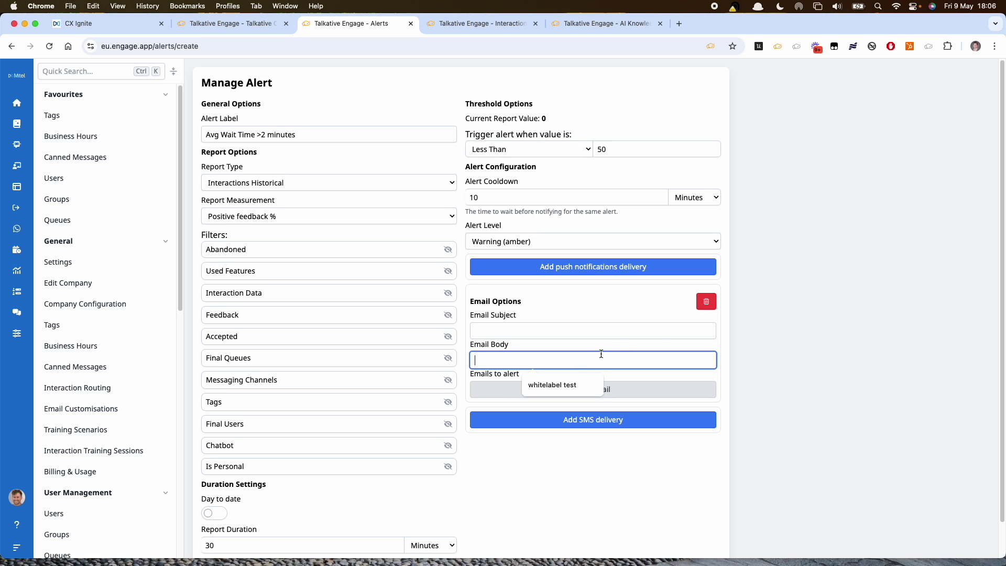
click(777, 335)
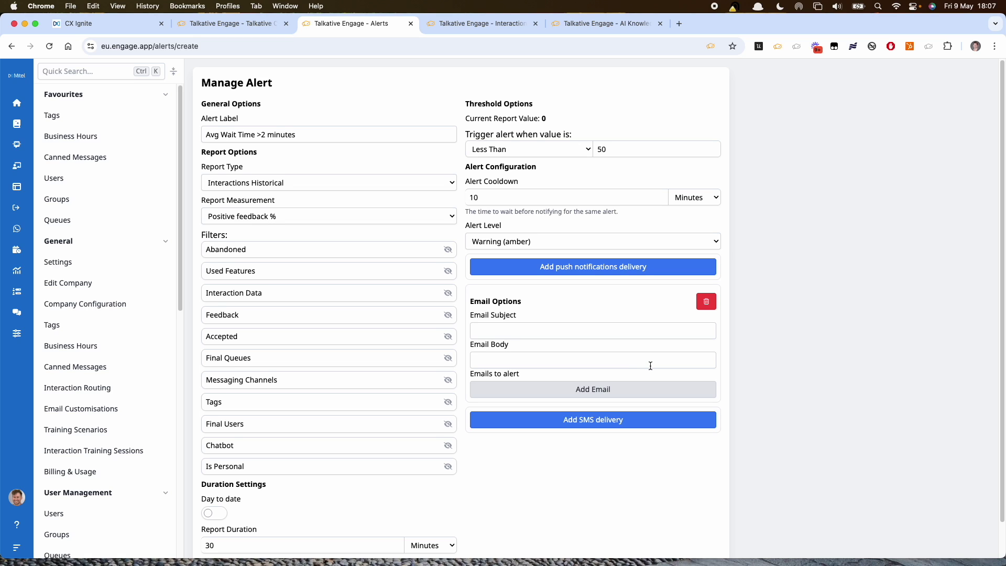
Open the Analytics page, and cancel the Web Browser widget settings in CX Ignite before returning to it.
click(11, 278)
click(79, 26)
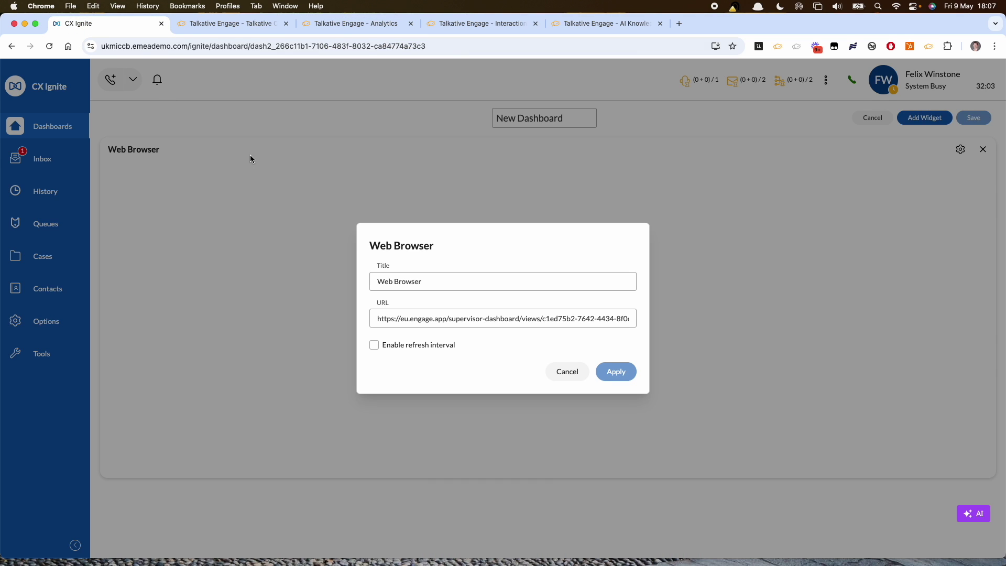
click(566, 373)
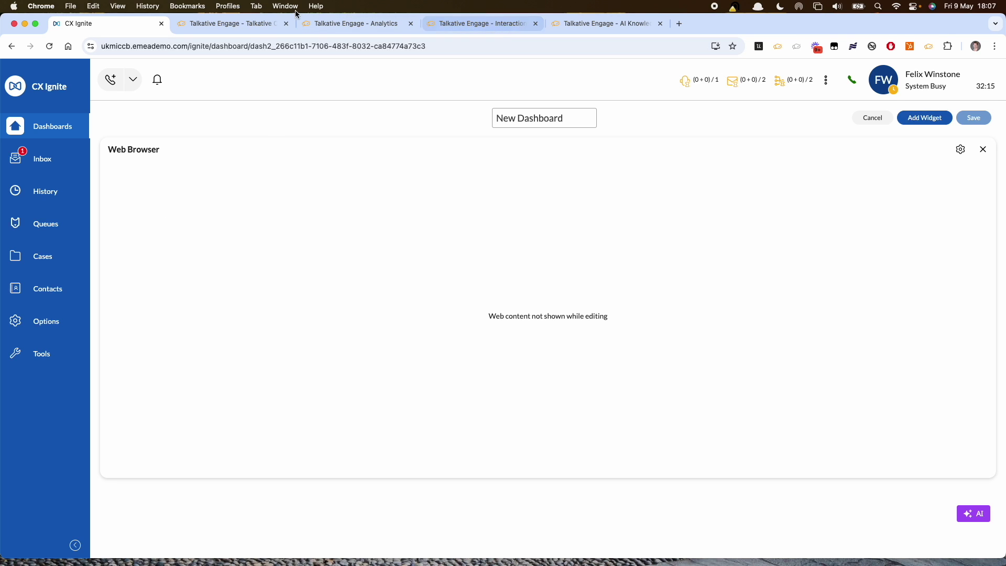
click(248, 26)
click(346, 24)
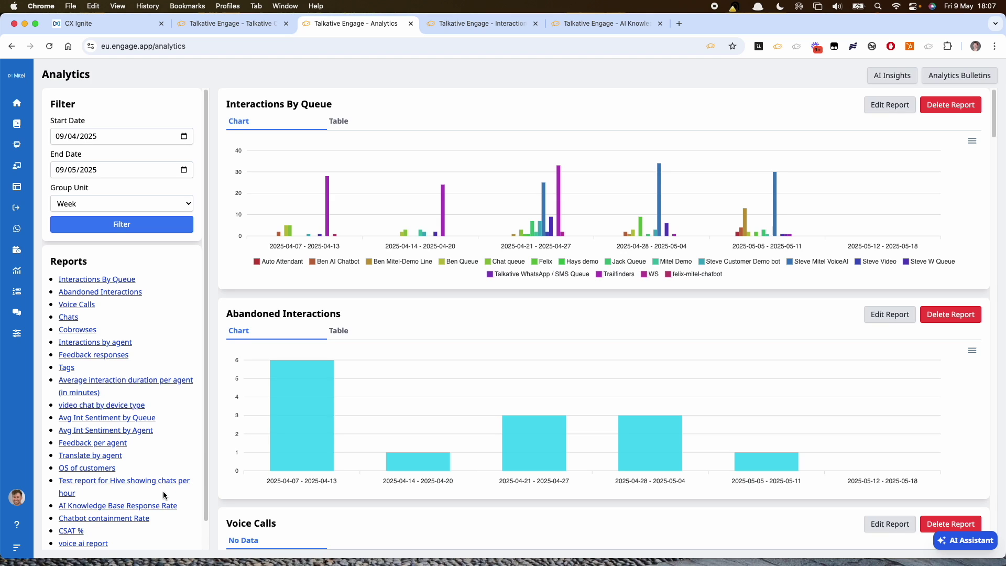
View the Chatbot containment Rate report and inspect its weekly bars.
scroll(164, 495, down, 1)
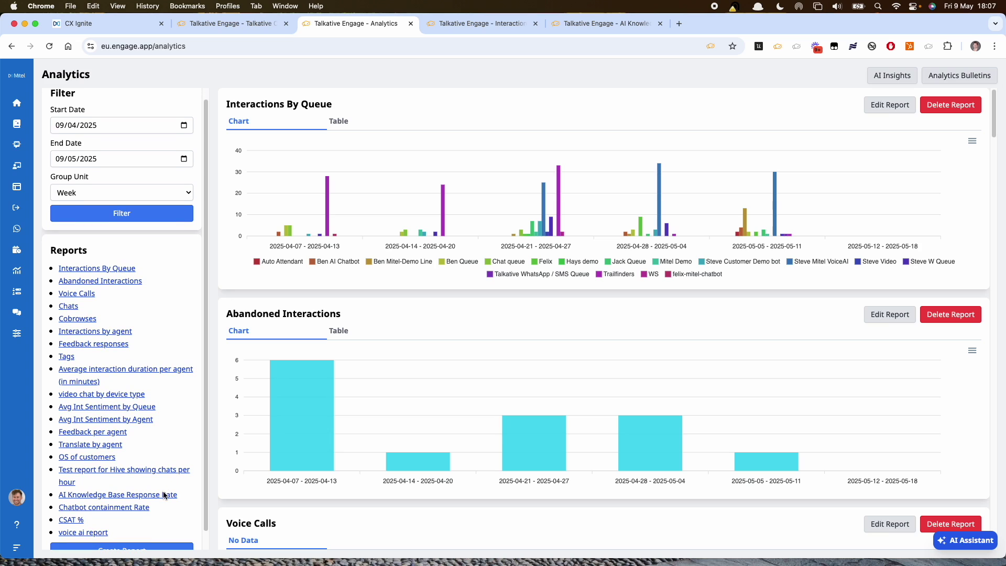
click(137, 508)
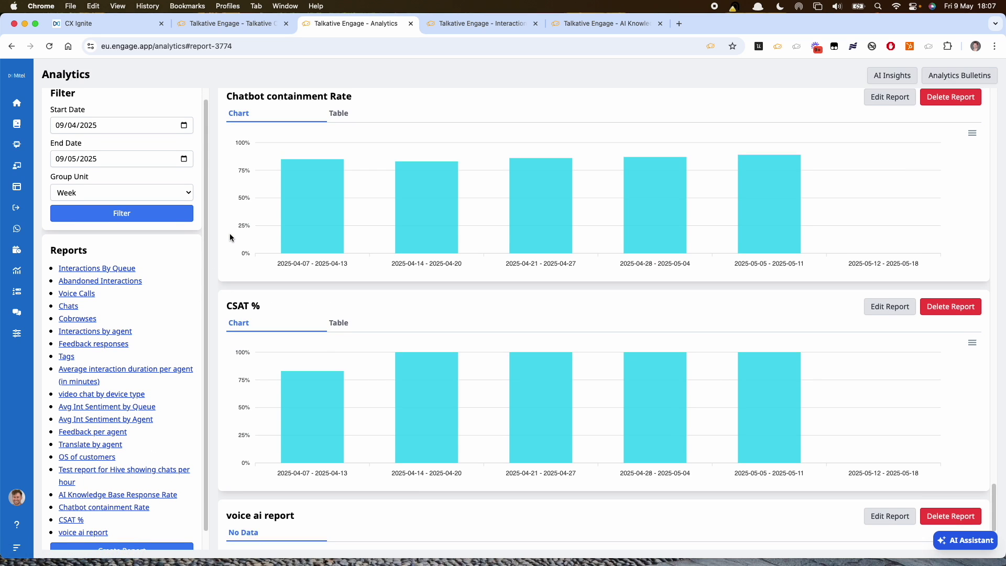
scroll(229, 234, up, 1)
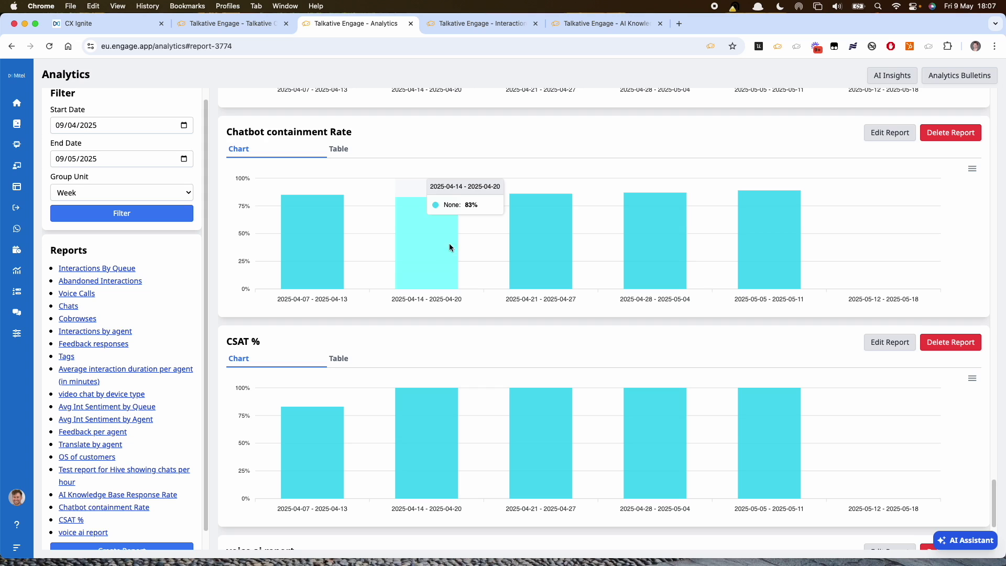
mouse_move(537, 244)
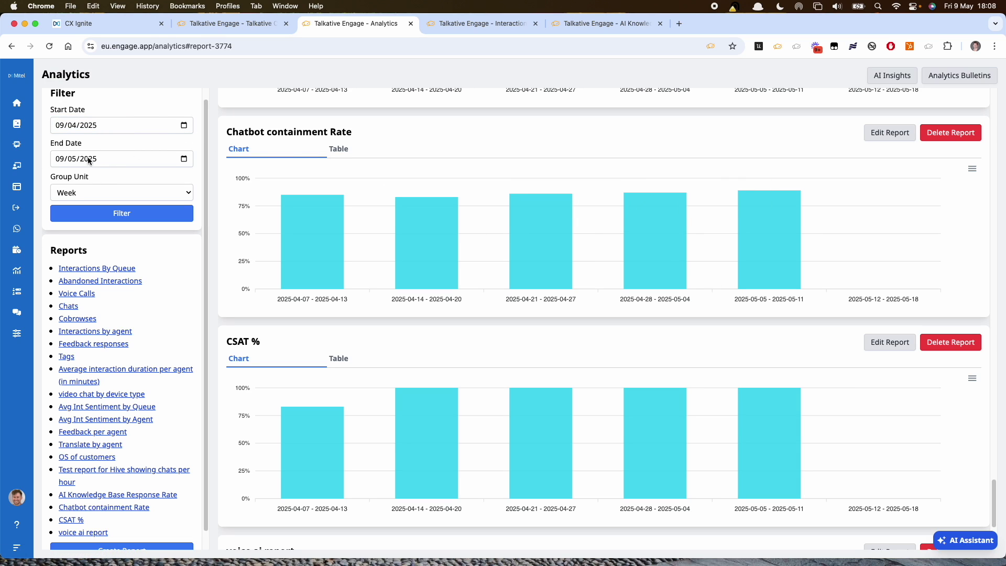
Check the group unit options and view the interactions by agent, average interaction duration per agent and OS of customers reports.
click(109, 193)
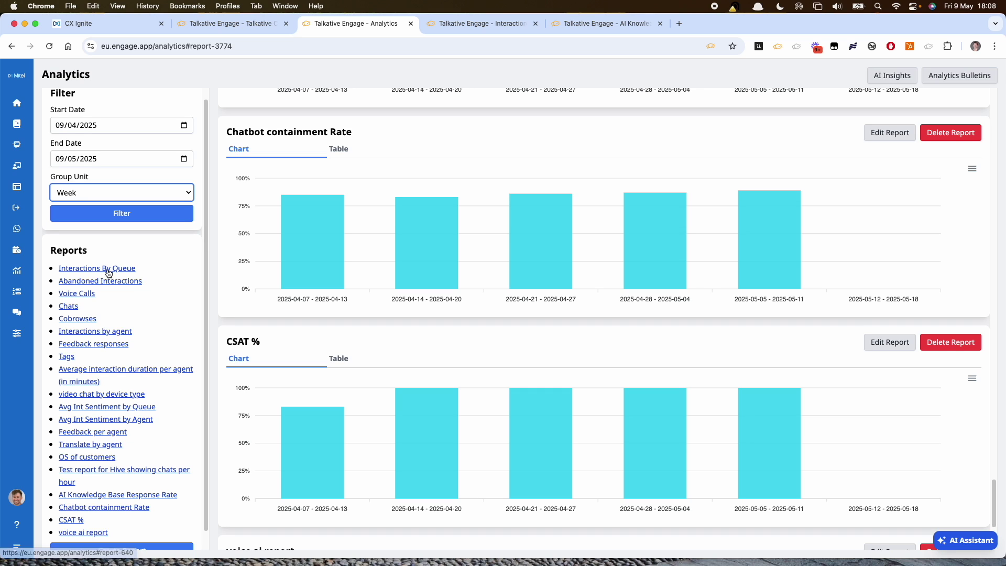
click(124, 332)
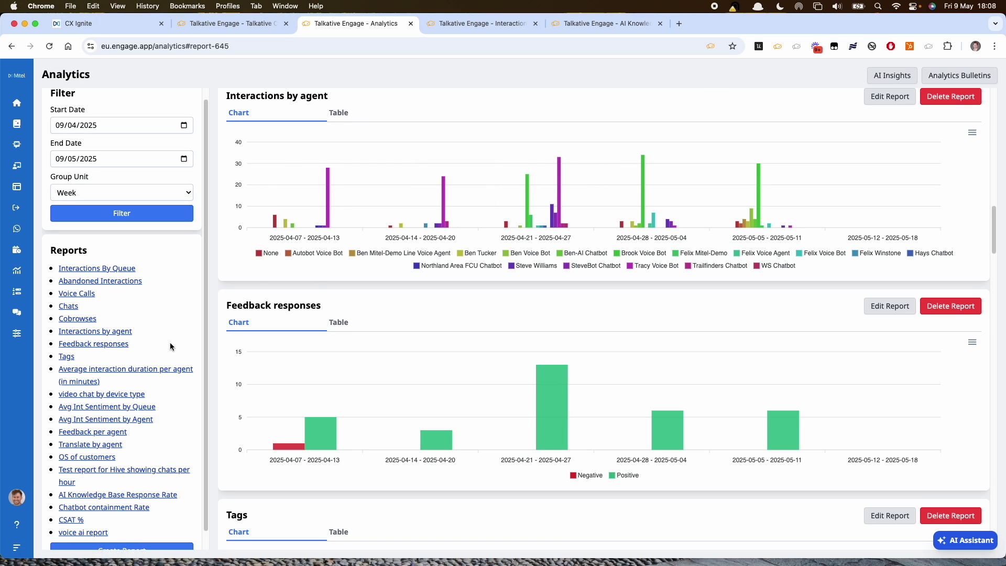
click(127, 370)
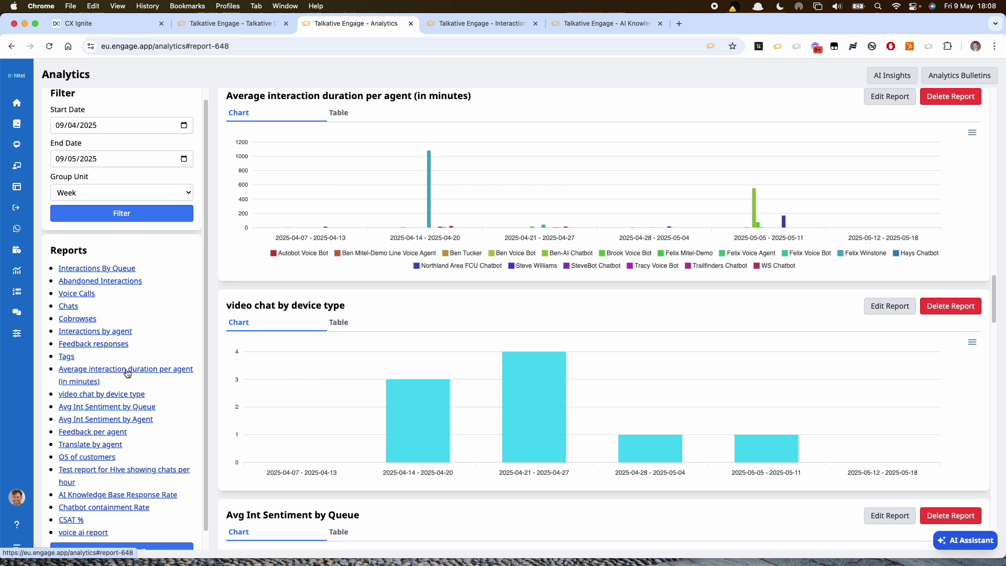
scroll(341, 332, down, 3)
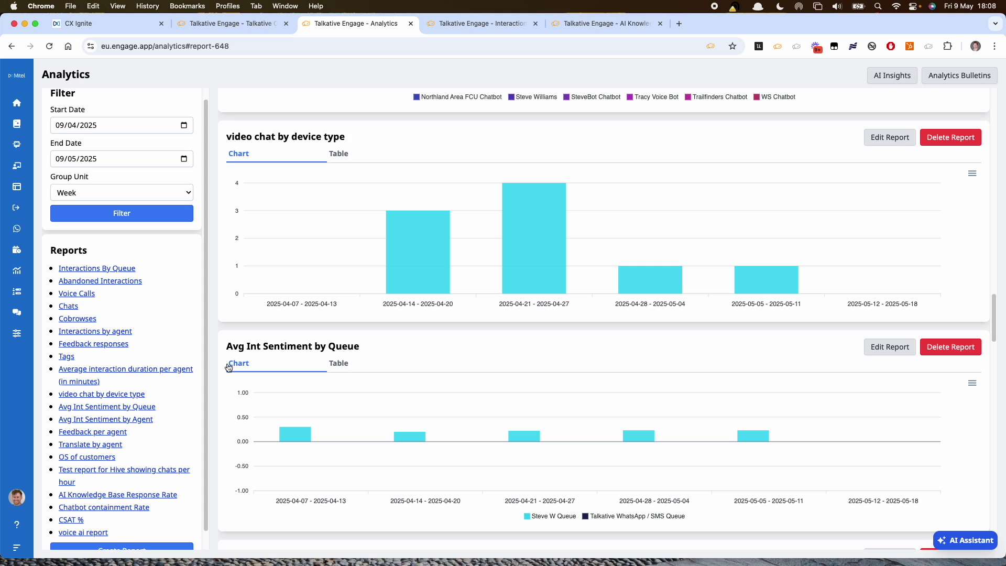
click(91, 457)
mouse_move(546, 228)
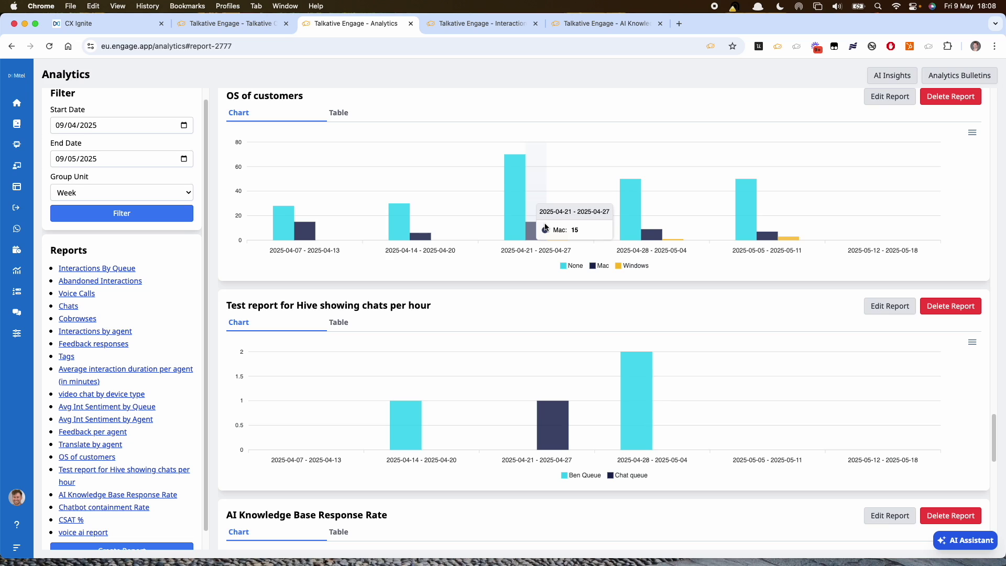
scroll(156, 361, down, 1)
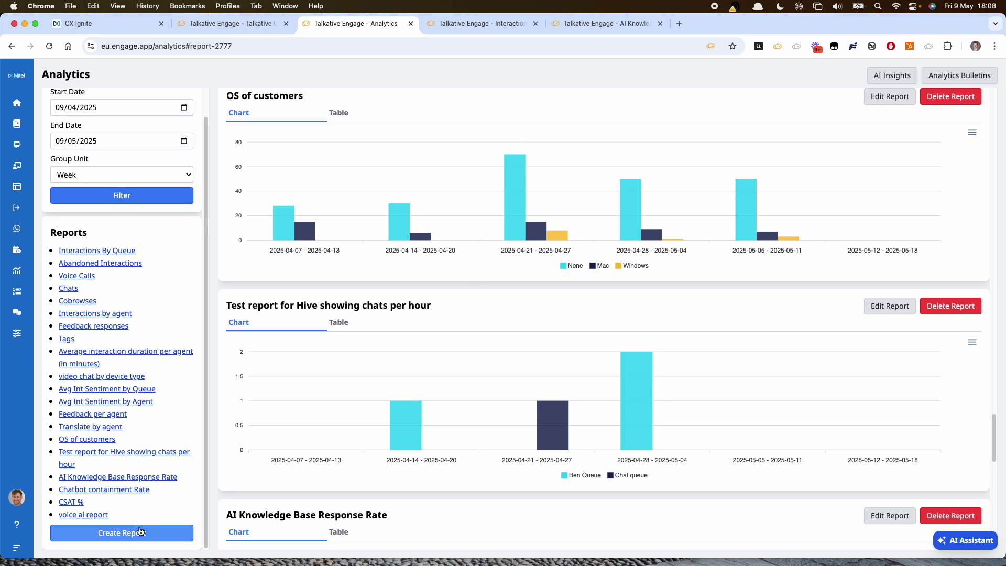
Preview a new bar report labelled "sentiment" measuring Average Interaction Sentiment Score, and return to Analytics without saving it.
click(138, 533)
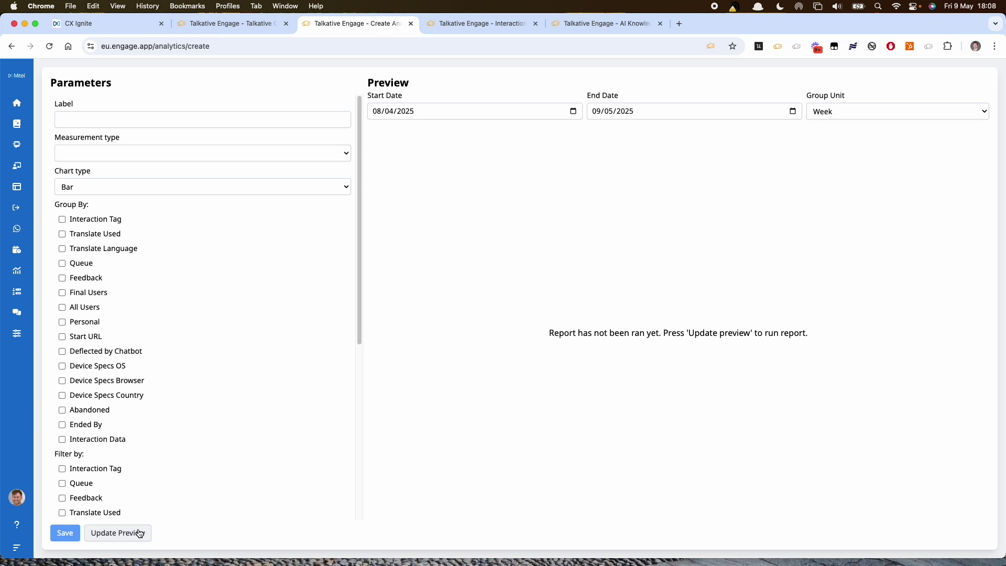
click(130, 153)
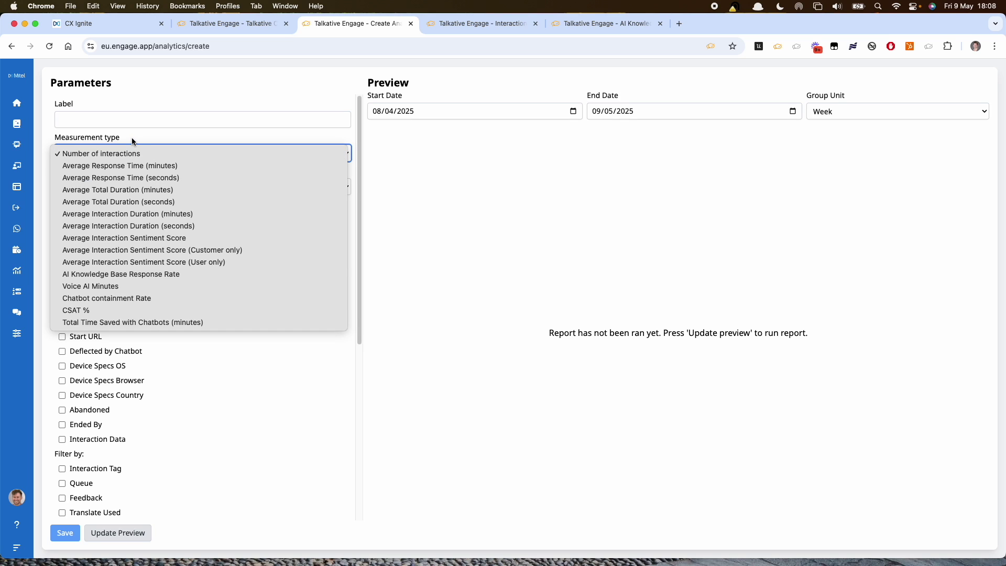
click(112, 124)
click(112, 121)
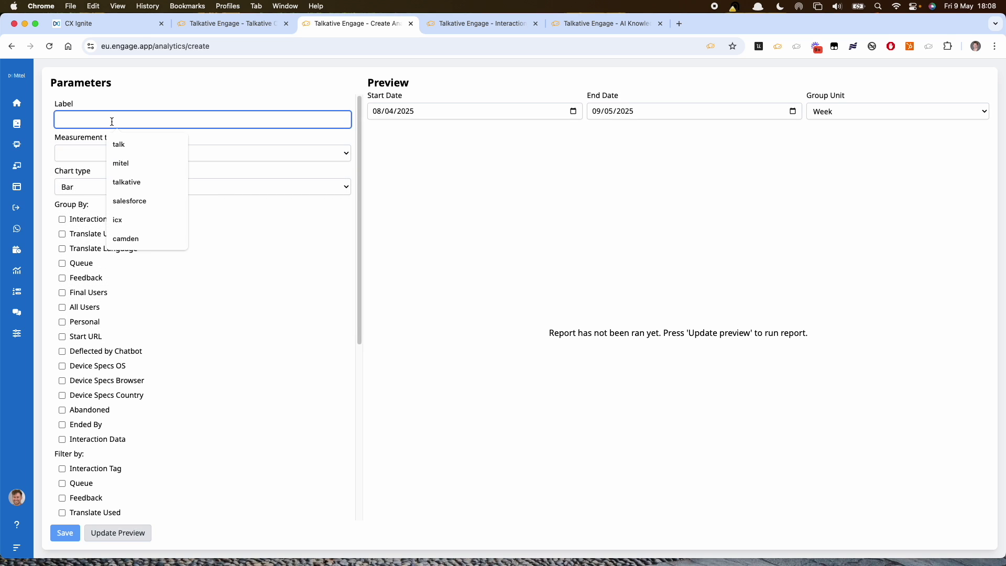
text(sentiment)
click(105, 152)
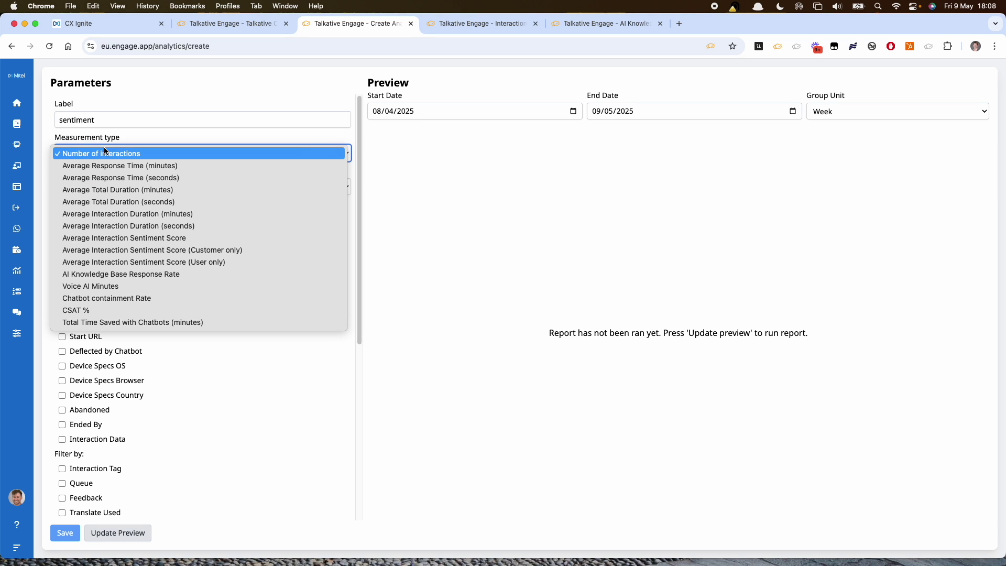
click(154, 239)
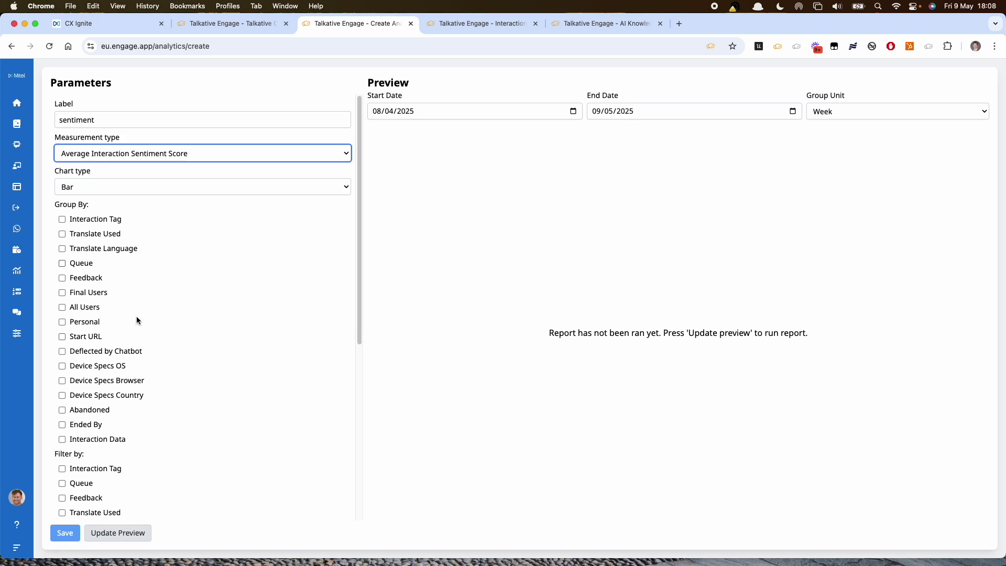
click(112, 533)
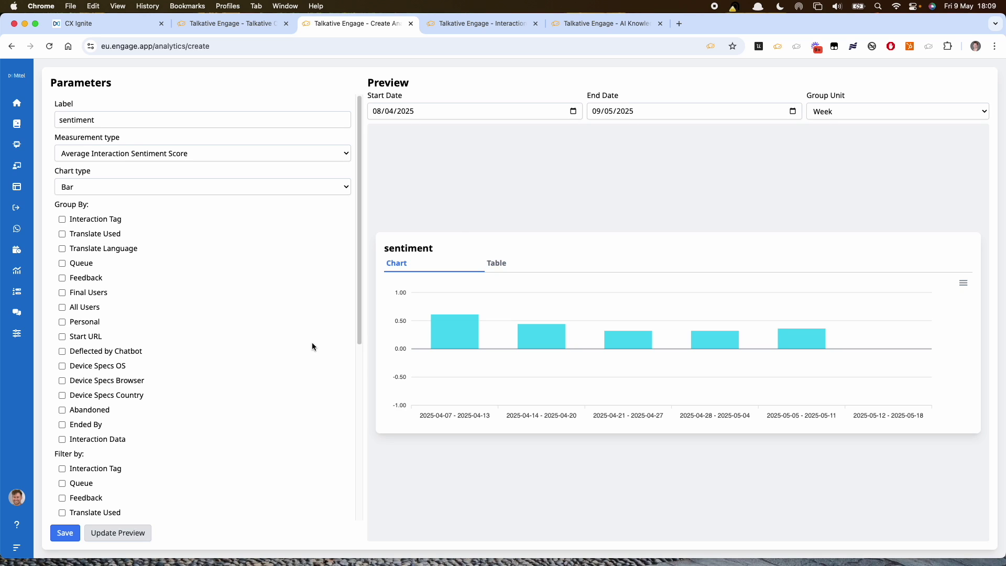
scroll(413, 347, left, 5)
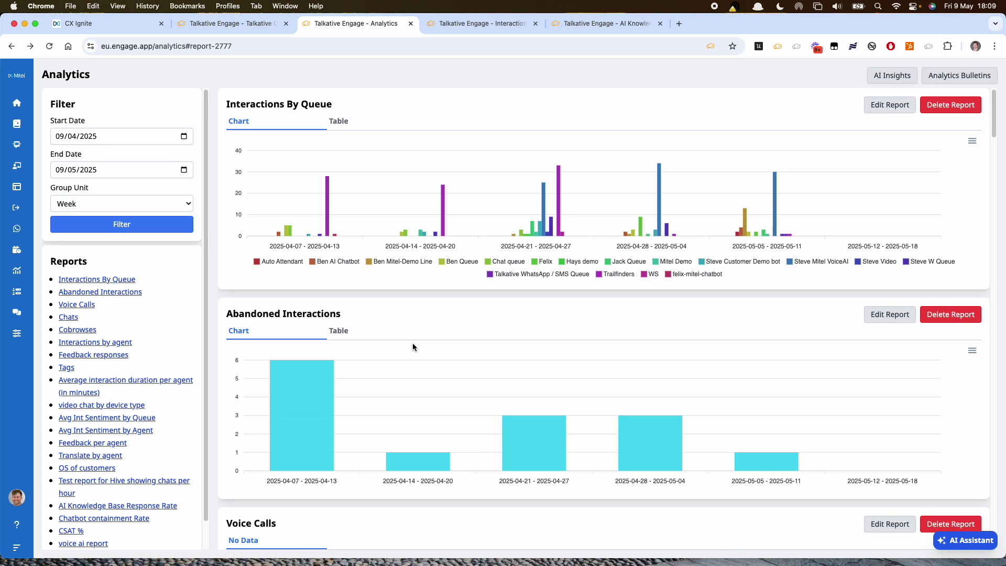
Ask the AI Assistant "how many chats did each agent do in april 2025".
scroll(413, 347, down, 10)
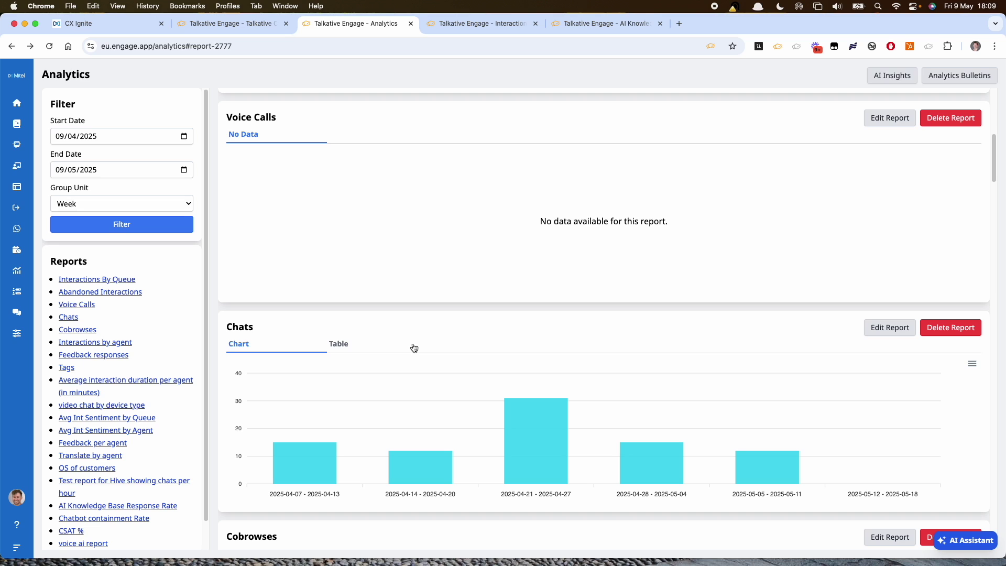
click(972, 544)
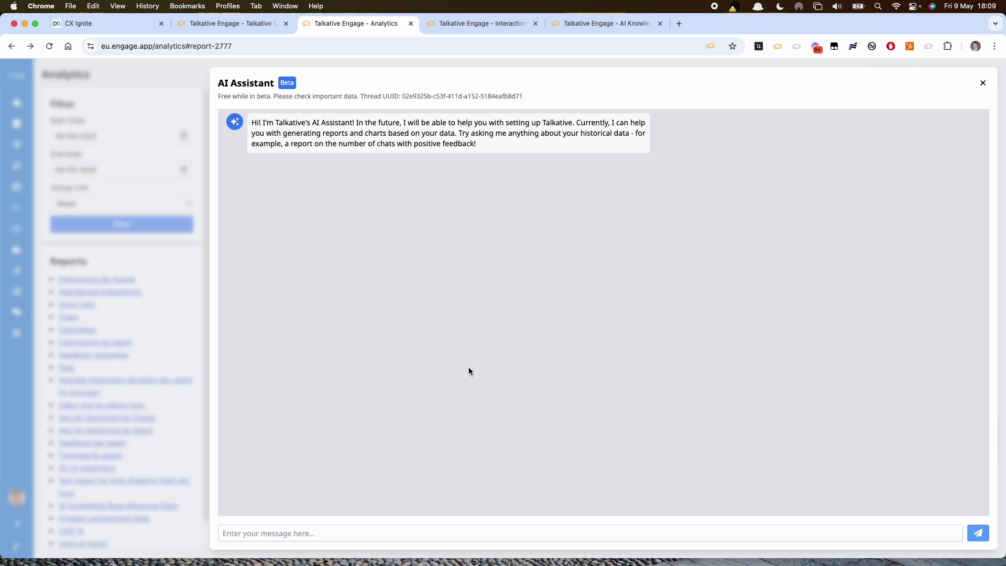
click(304, 535)
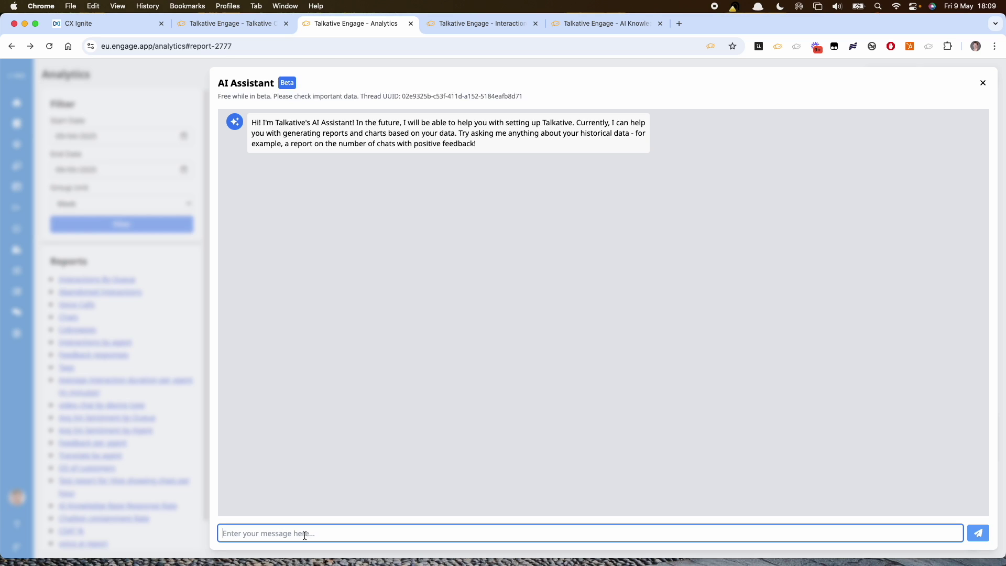
text(how man)
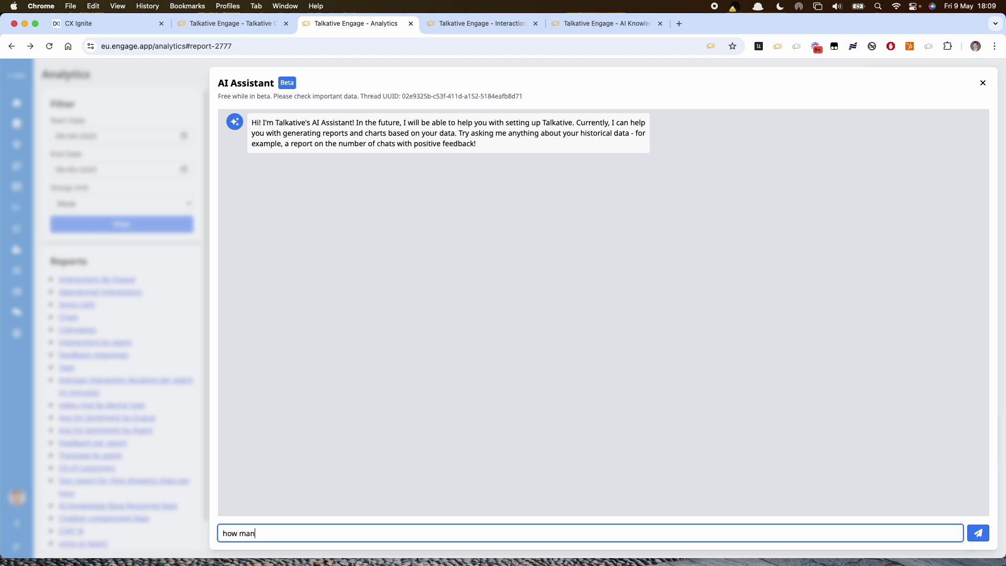
text(y chats did each agent do in april 2025)
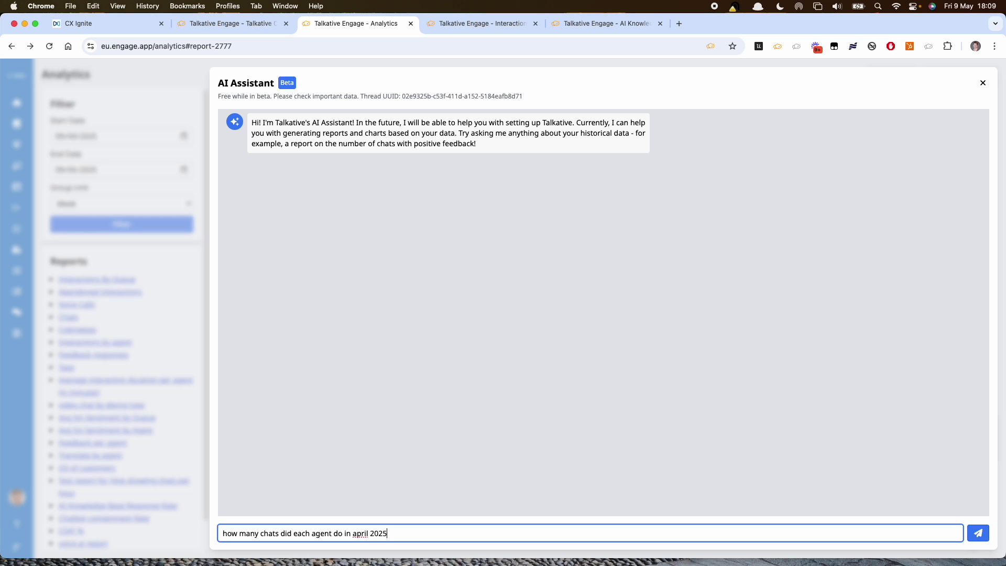
key(Return)
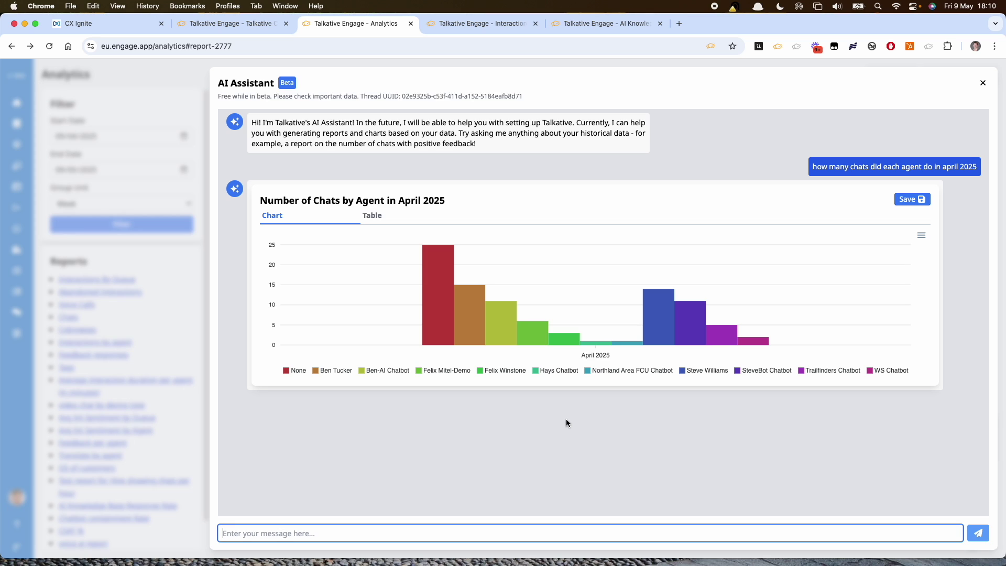
Save the AI Assistant's chats by agent report to Analytics and close the assistant.
click(914, 202)
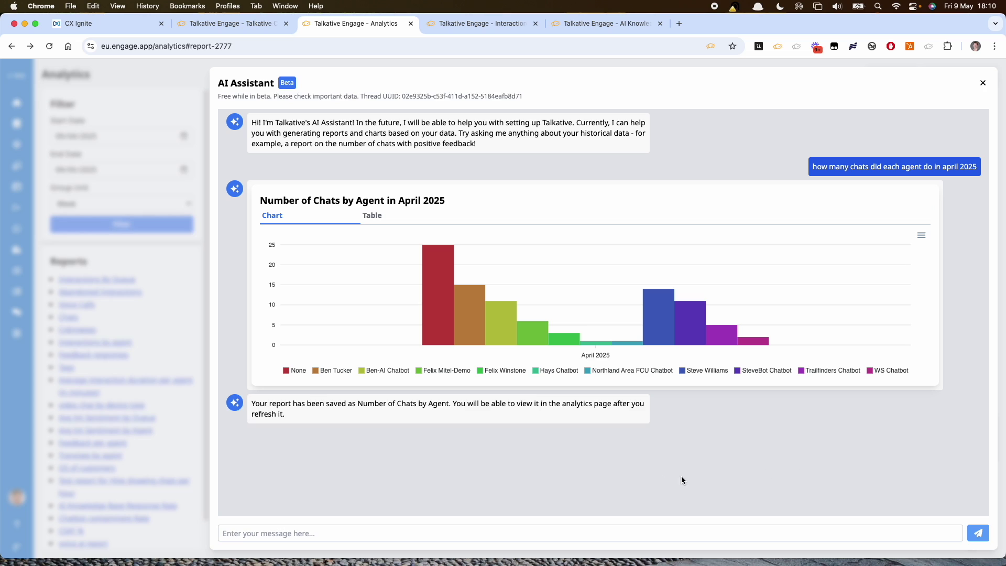
click(404, 533)
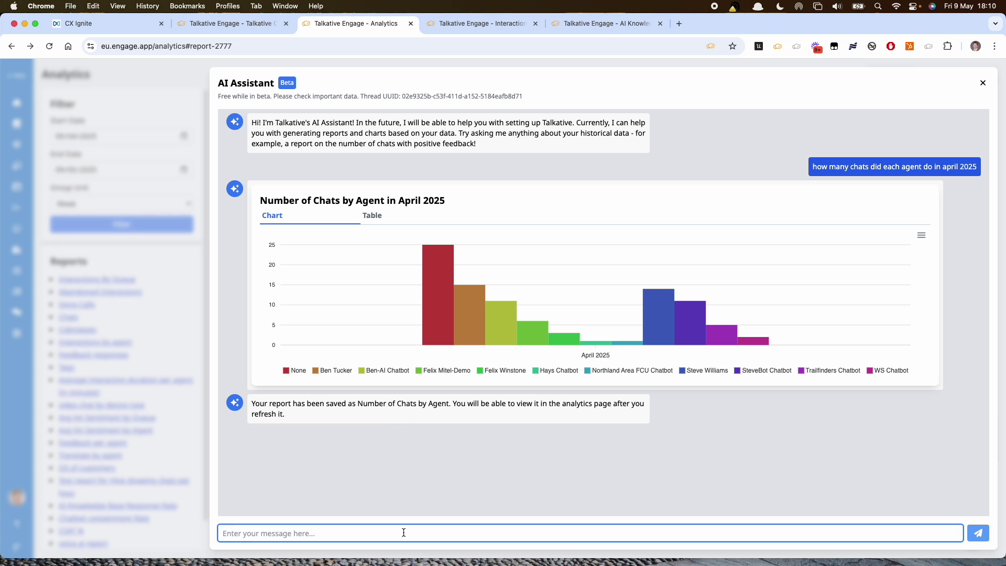
click(984, 88)
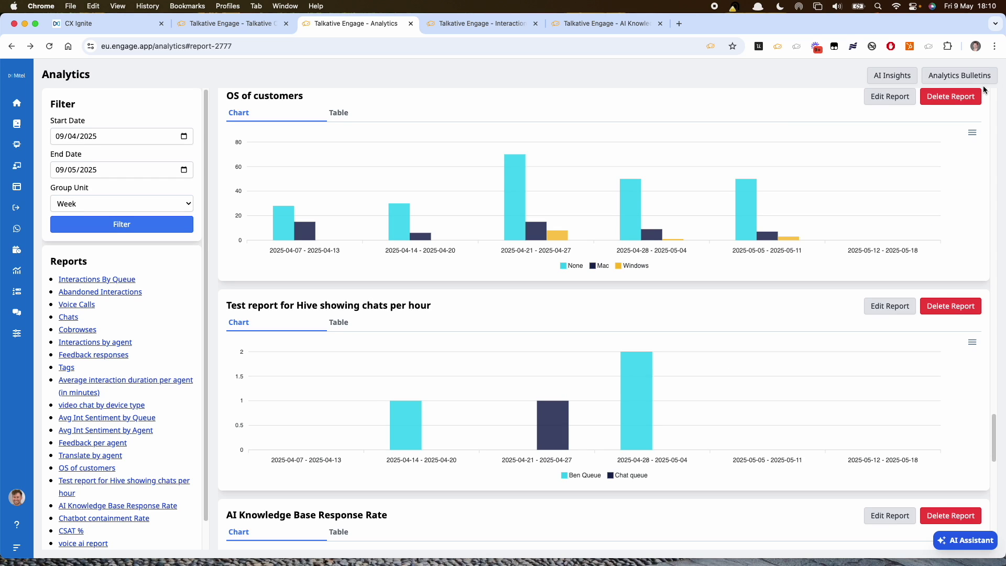
Refresh the Analytics page, view the Number of Chats by Agent report and show its download options.
scroll(158, 472, down, 1)
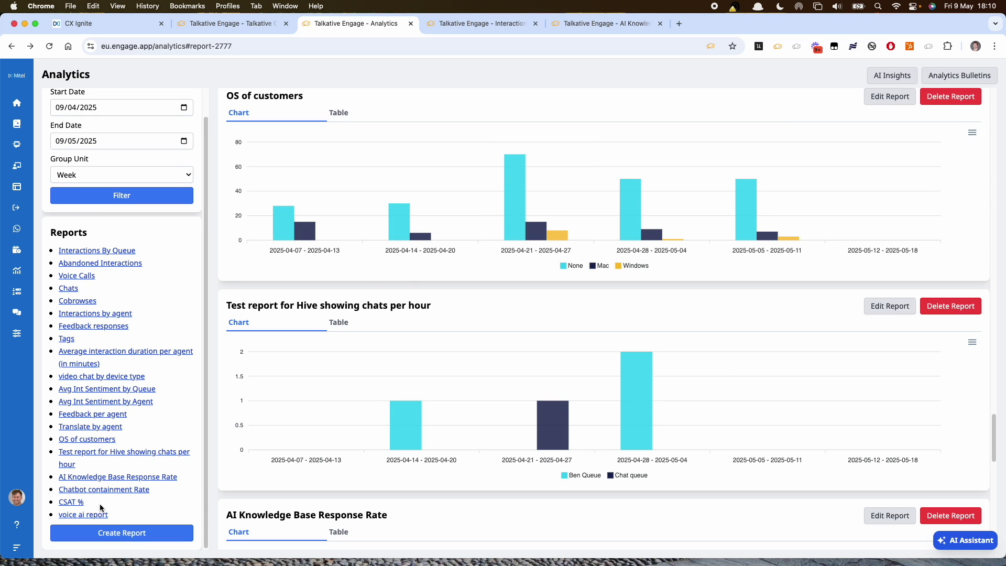
click(53, 50)
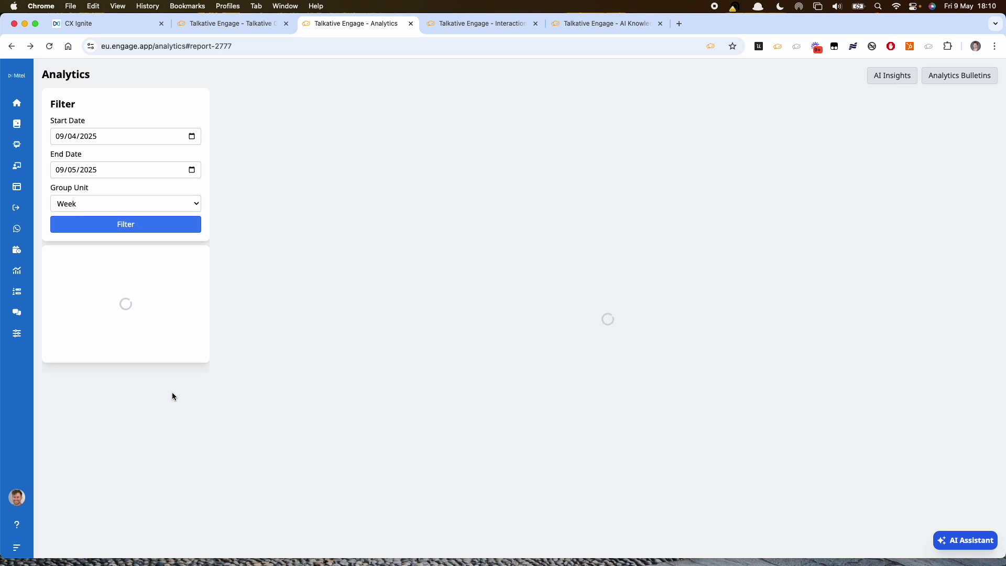
scroll(167, 401, down, 2)
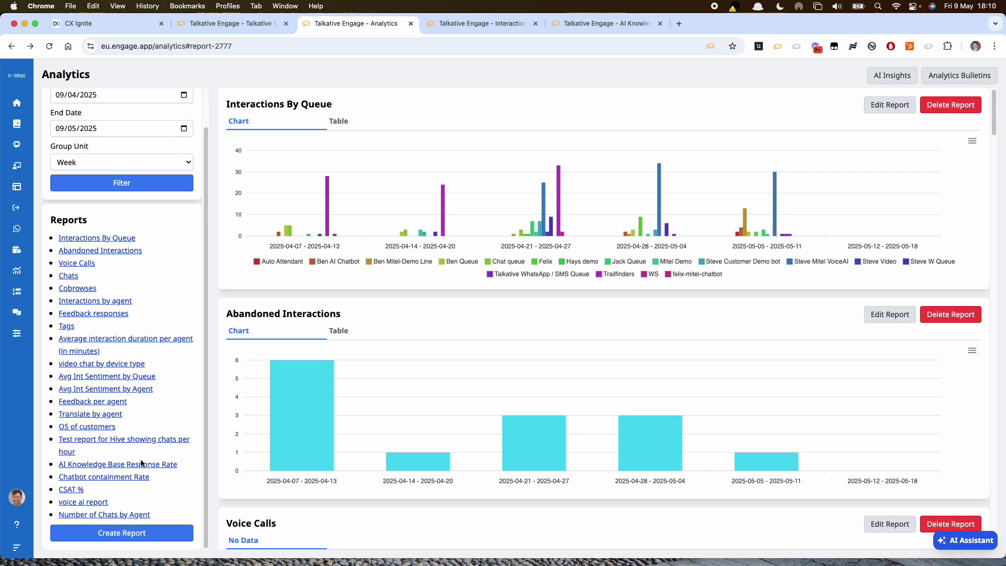
click(120, 517)
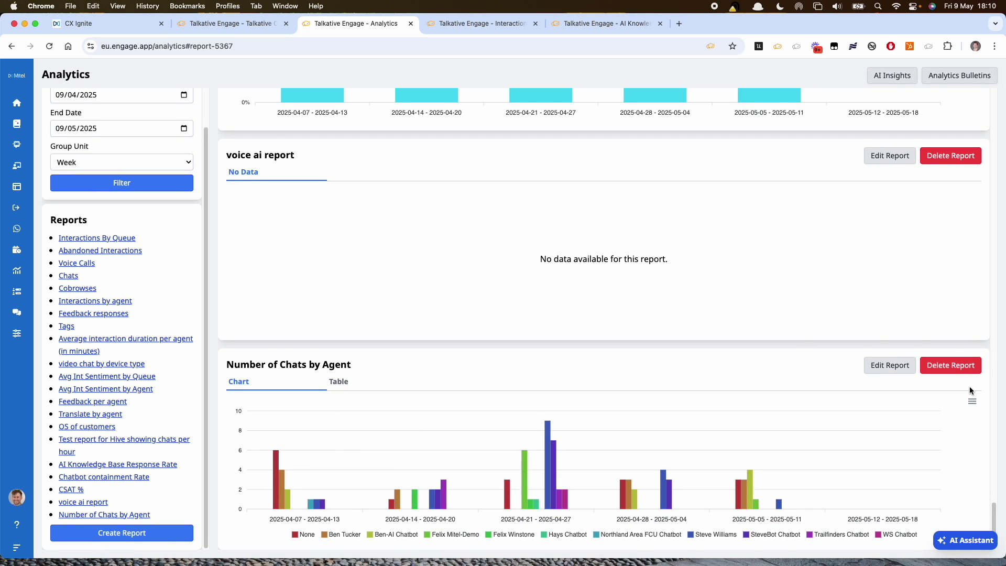
click(973, 405)
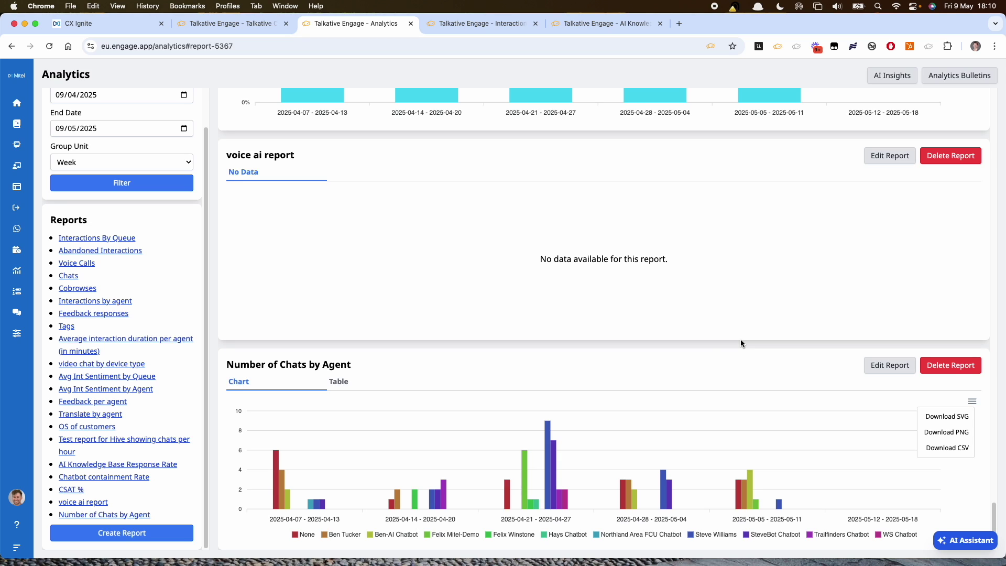
View the existing analytics bulletin 123 and return to the Analytics Bulletins list.
click(954, 79)
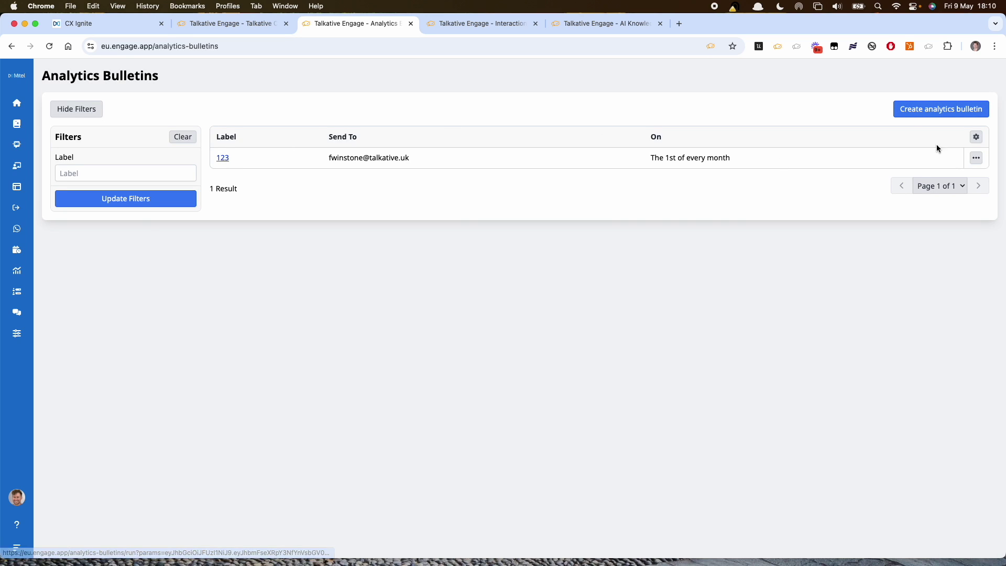
click(223, 159)
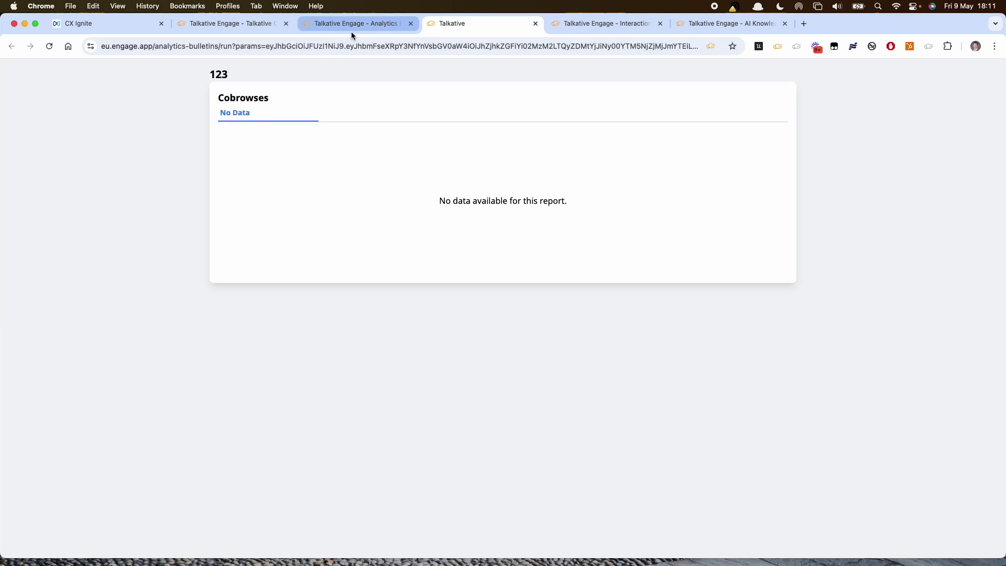
click(353, 23)
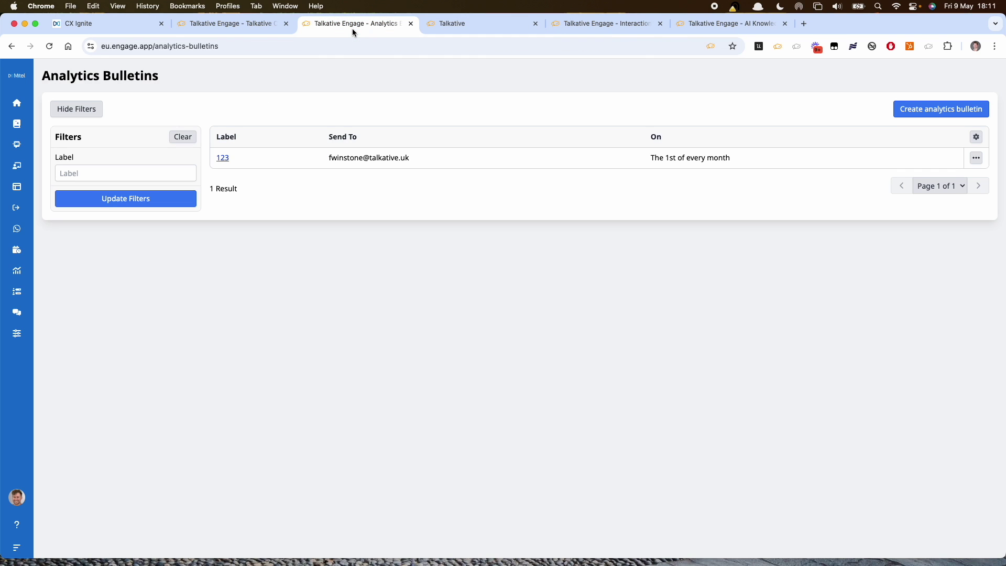
Start a new analytics bulletin and add the Number of Chats by Agent and Feedback per agent reports to it.
click(943, 113)
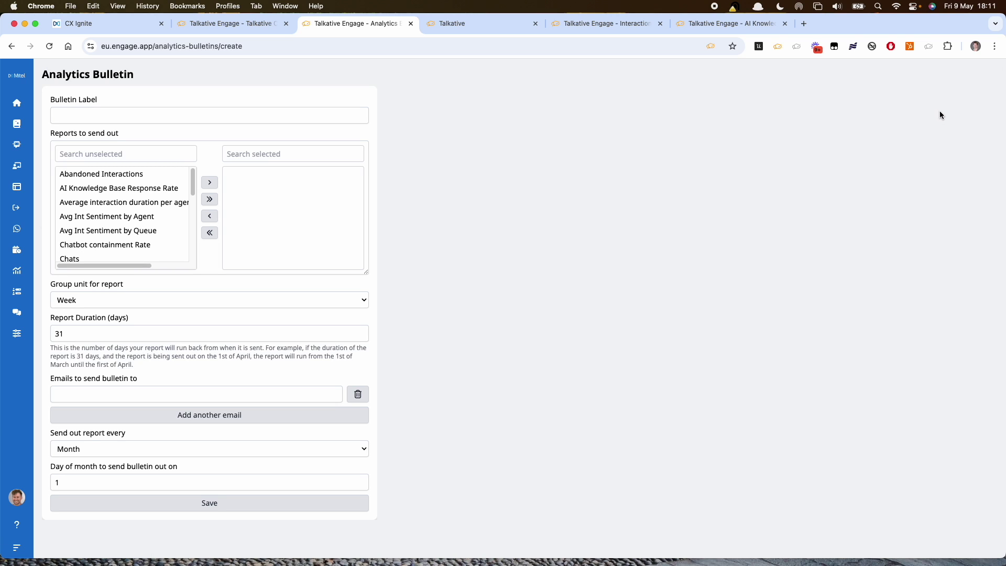
scroll(148, 218, down, 3)
scroll(148, 217, down, 4)
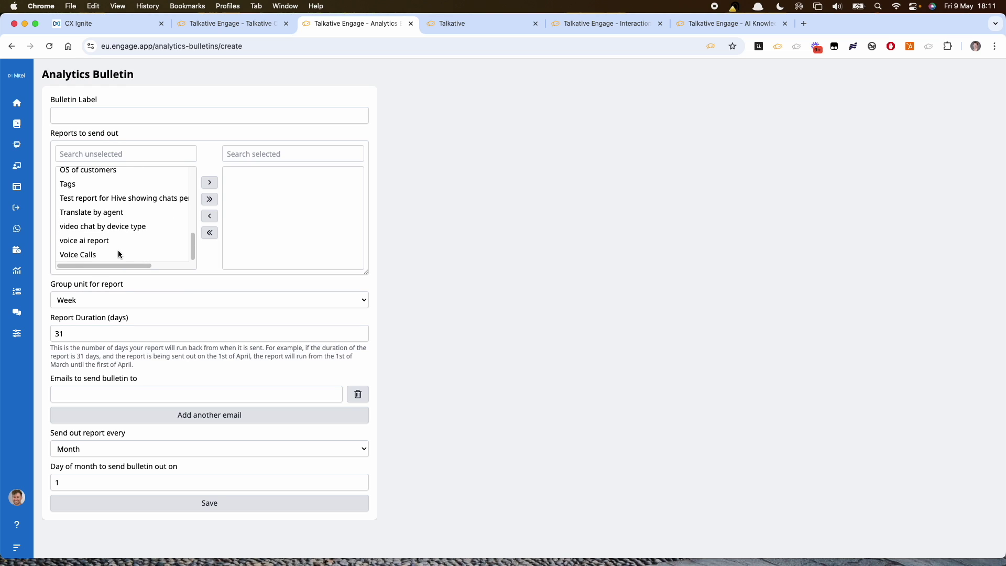
scroll(121, 246, up, 4)
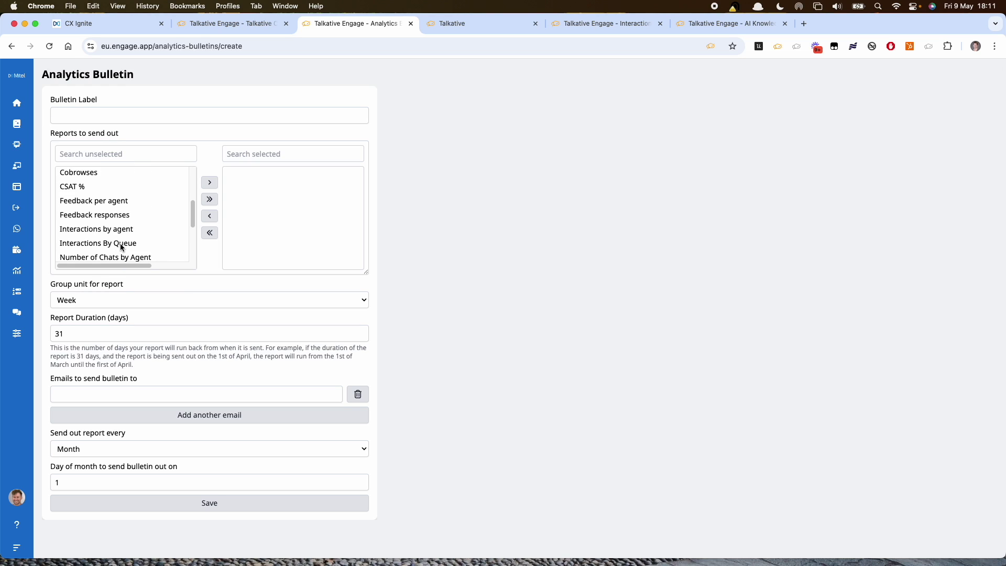
click(125, 251)
click(209, 182)
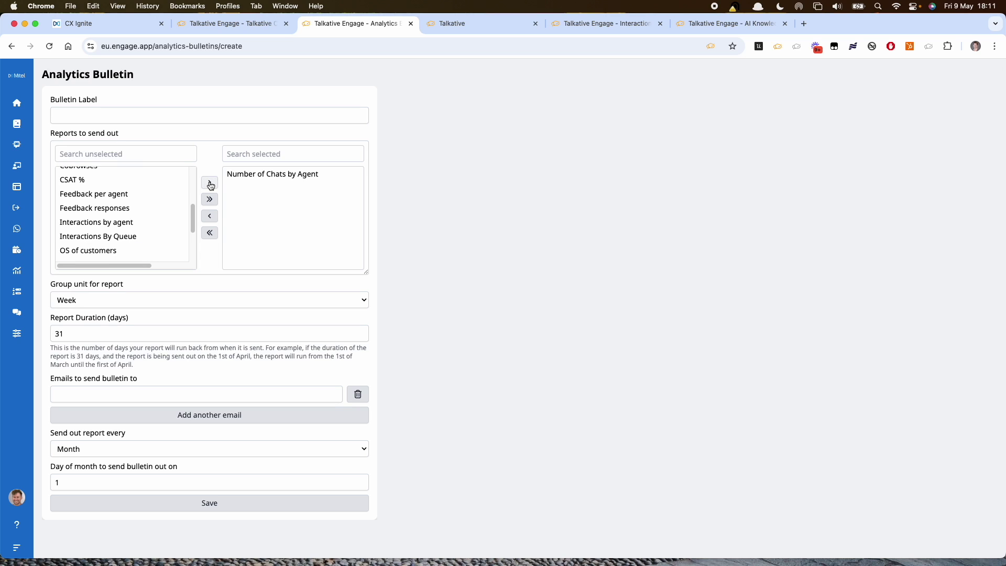
scroll(143, 197, up, 1)
click(110, 219)
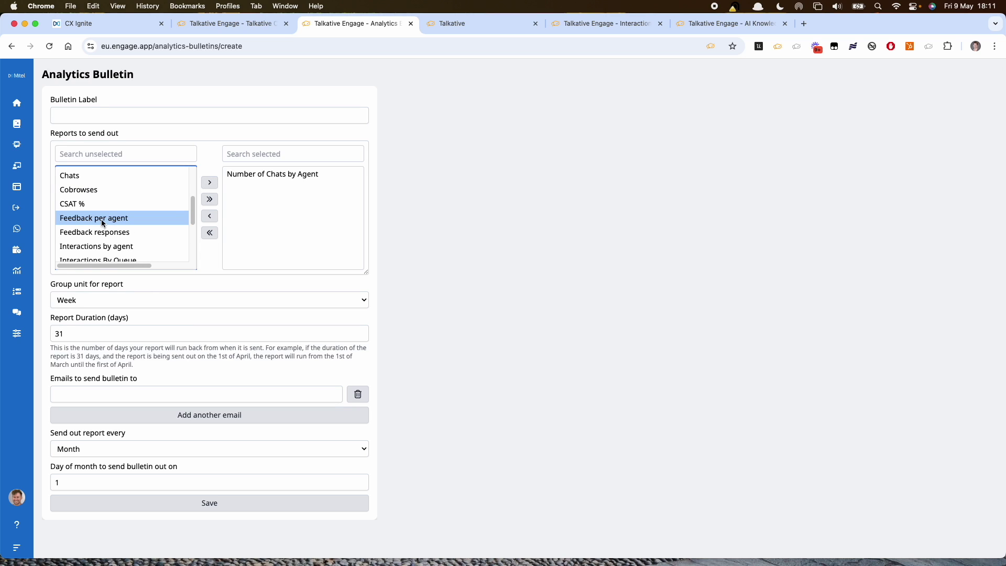
click(210, 182)
Label the bulletin "agent report", set its group unit to Month, and leave the form without saving.
click(111, 116)
text(agent report)
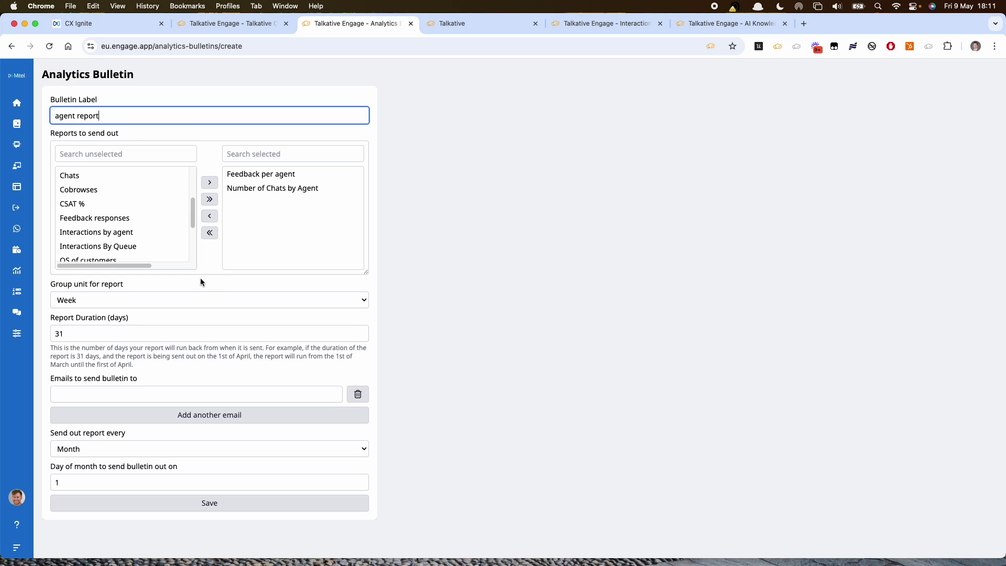
click(498, 300)
click(189, 301)
click(187, 307)
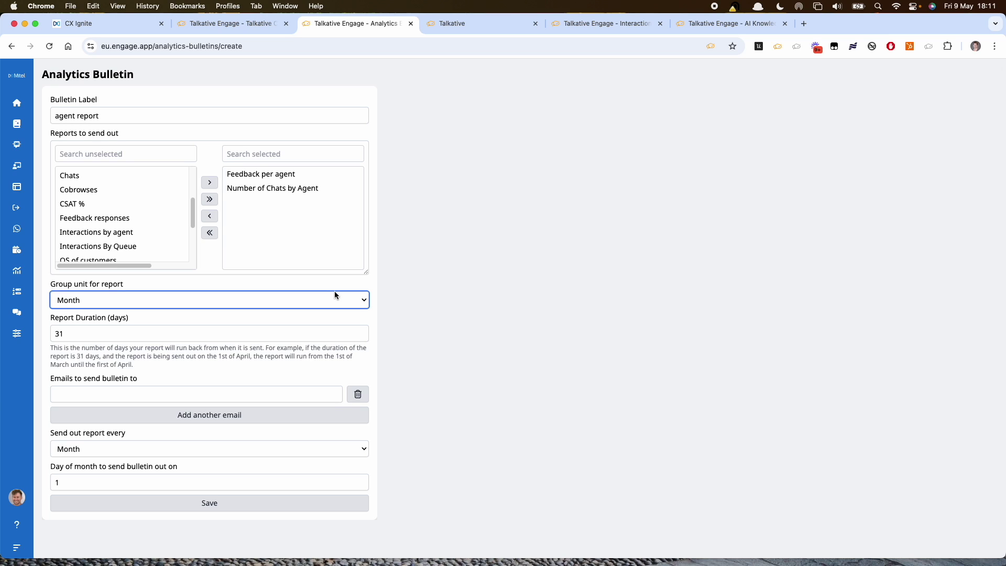
click(510, 304)
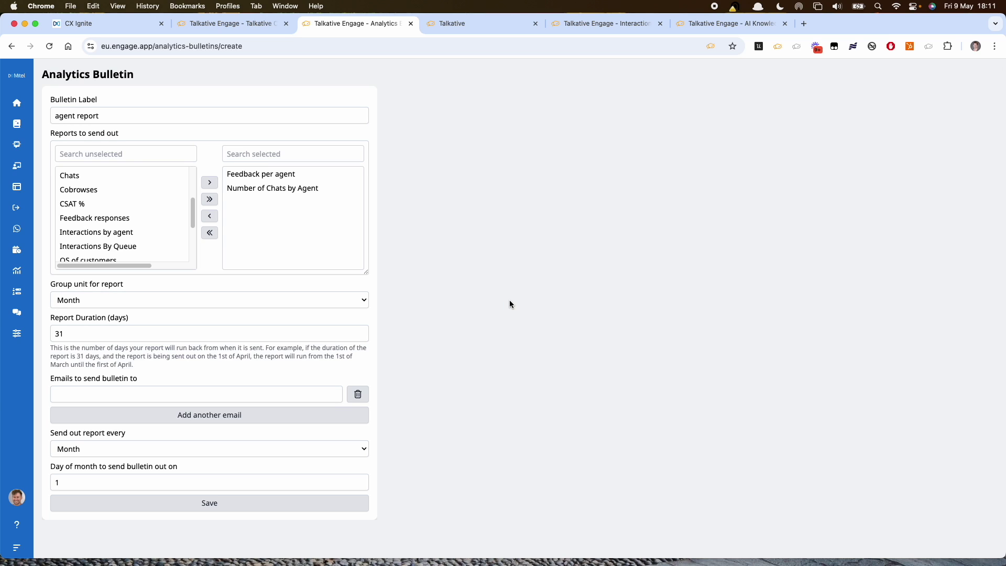
scroll(510, 304, left, 5)
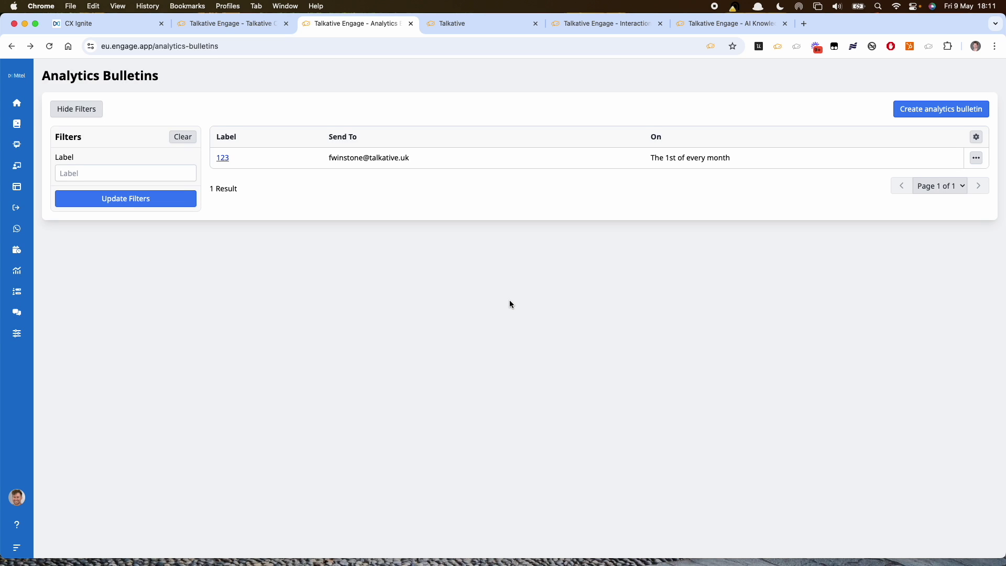
Return to the Analytics page and open the AI Insight Reports list.
scroll(510, 304, left, 5)
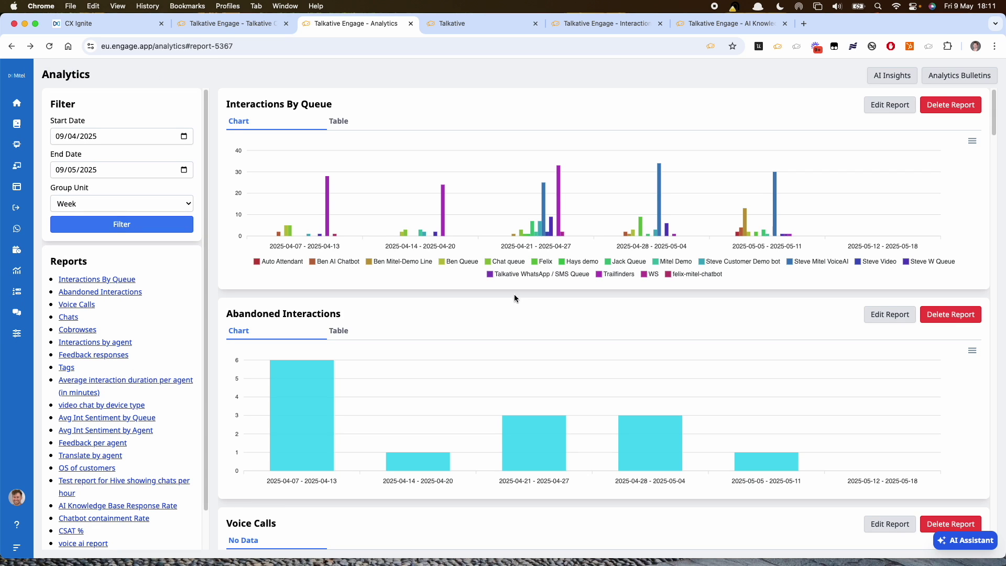
click(897, 79)
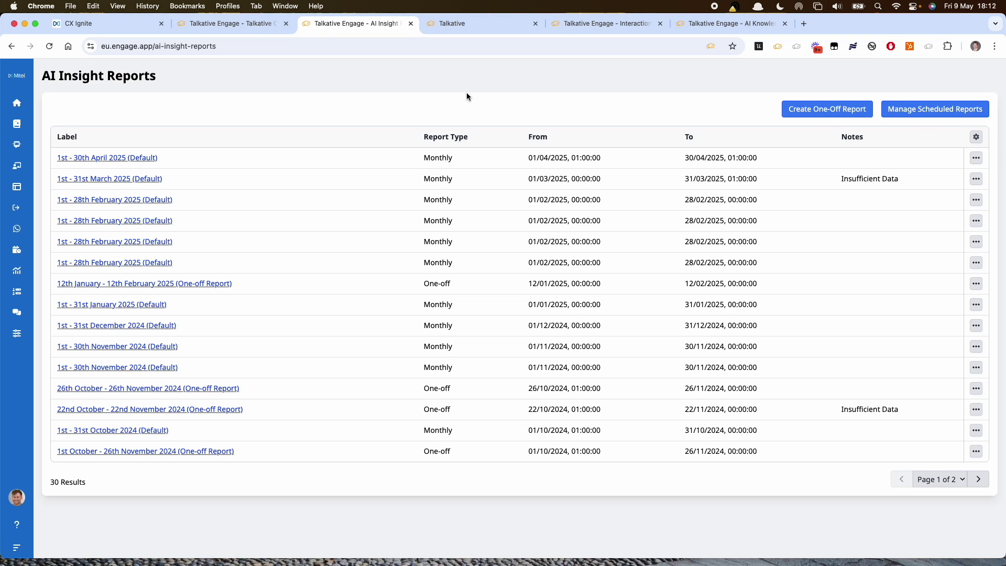
Read the monthly AI insight report for 1st - 30th April 2025 and return to the AI Insight Reports list.
click(114, 158)
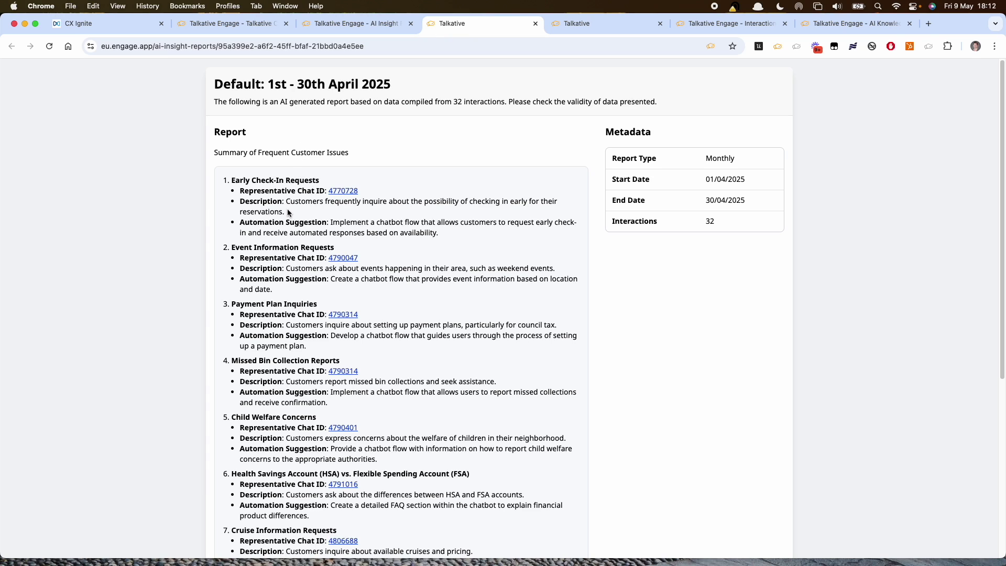
scroll(288, 212, down, 8)
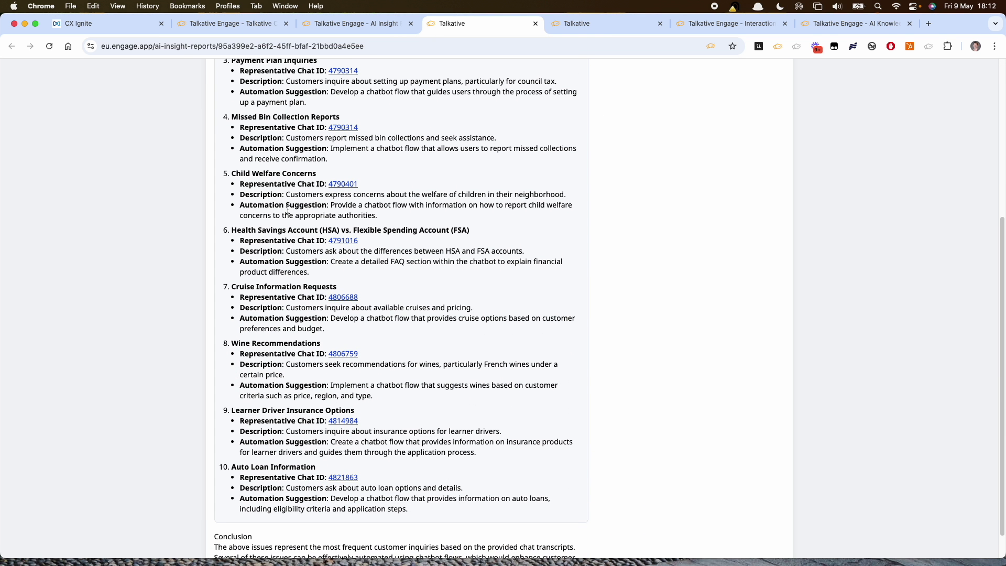
scroll(288, 209, up, 8)
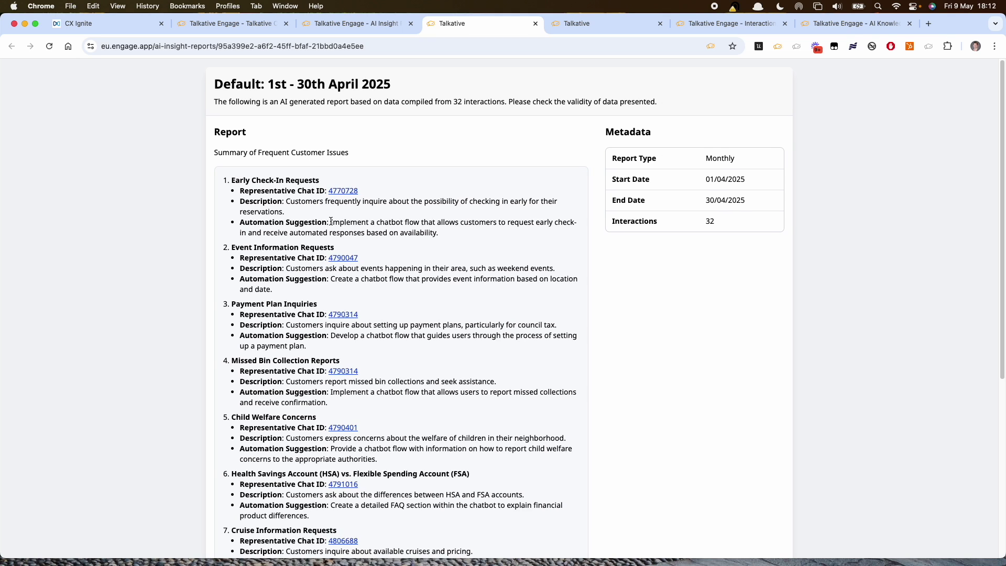
click(377, 24)
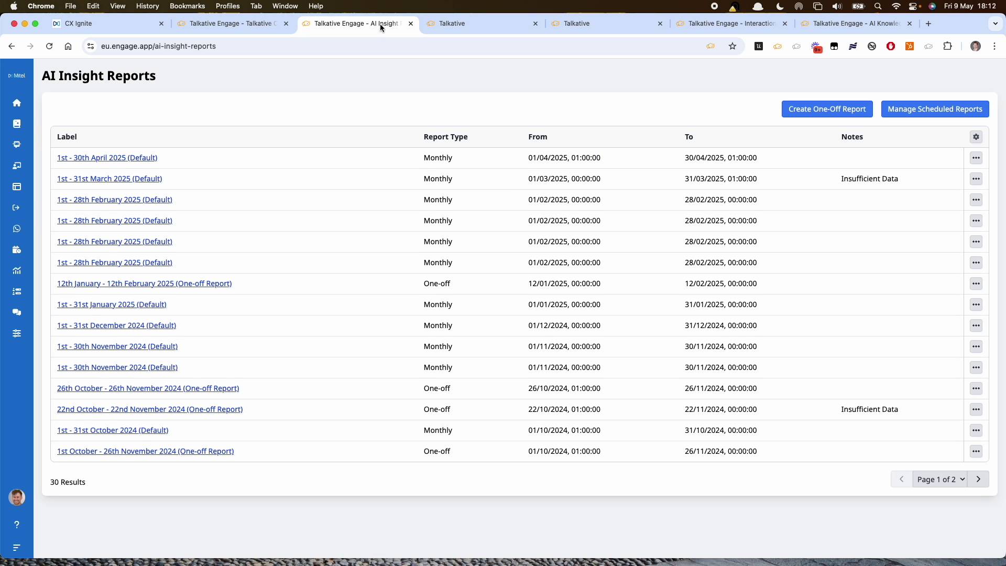
Start a one-off AI insight report configuration and set its frequency to Monthly.
click(836, 109)
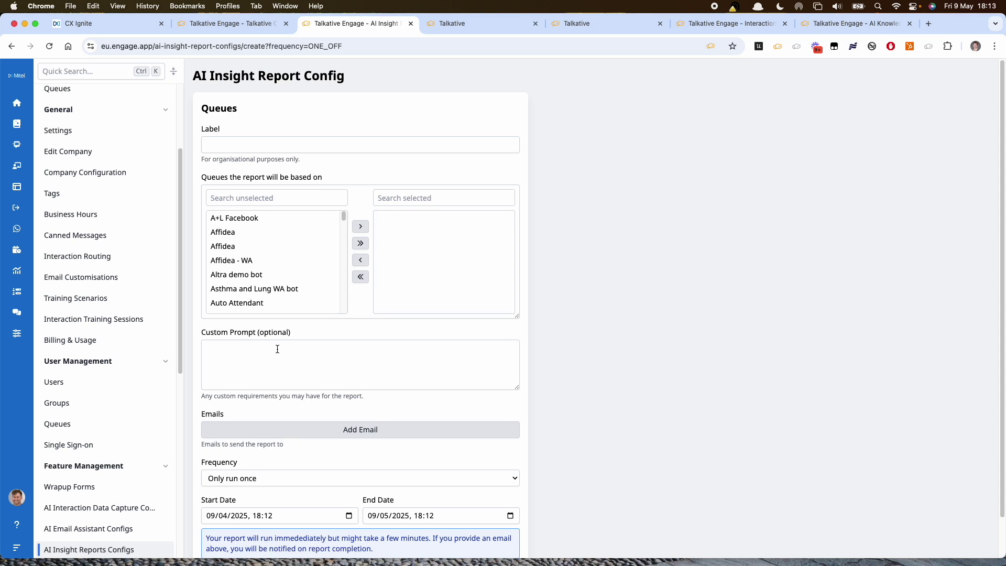
scroll(278, 349, down, 2)
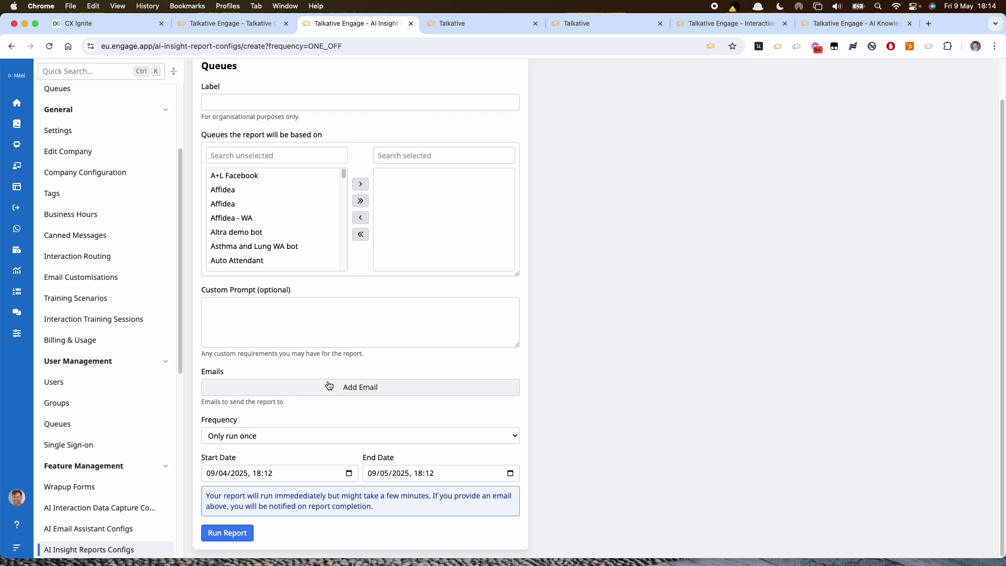
click(266, 441)
click(262, 424)
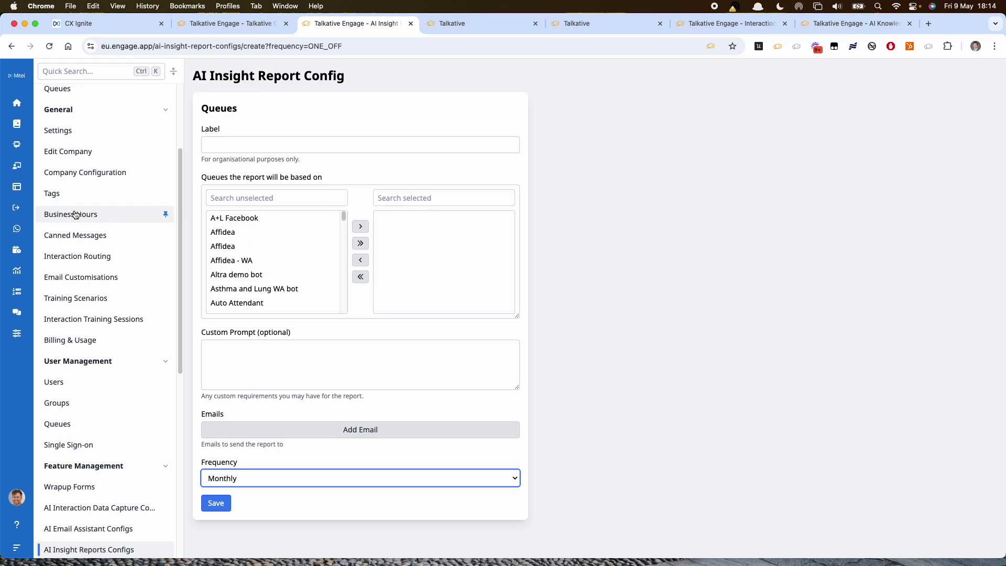
Open the Interaction Logs, look across all table columns, and read the AI summary previews of two interactions.
click(17, 188)
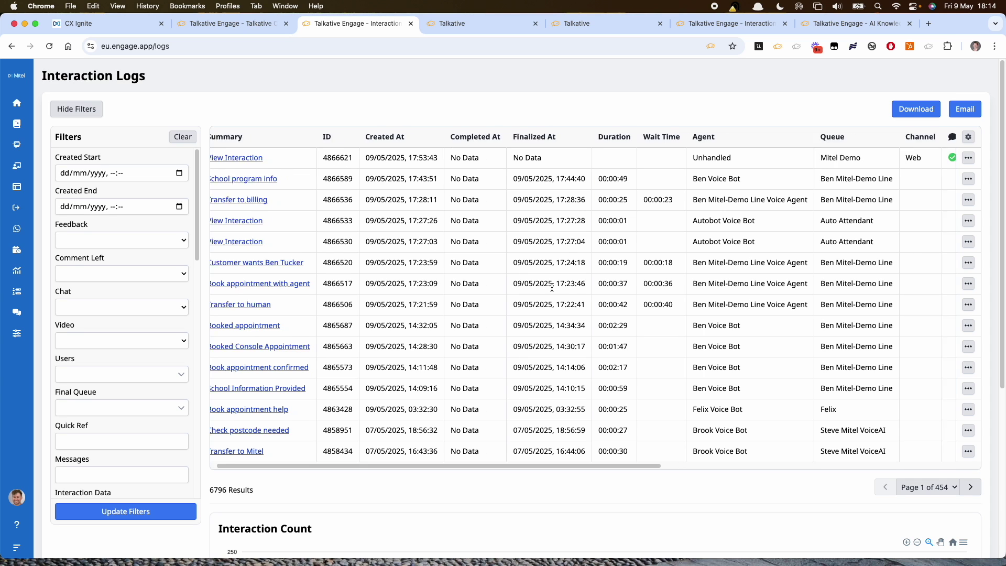
scroll(551, 287, right, 10)
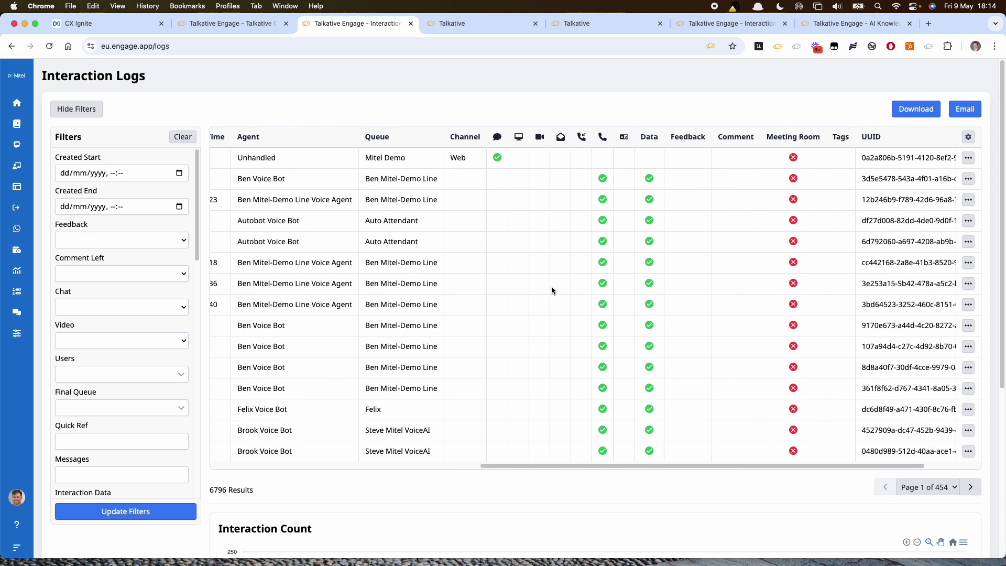
scroll(551, 287, left, 10)
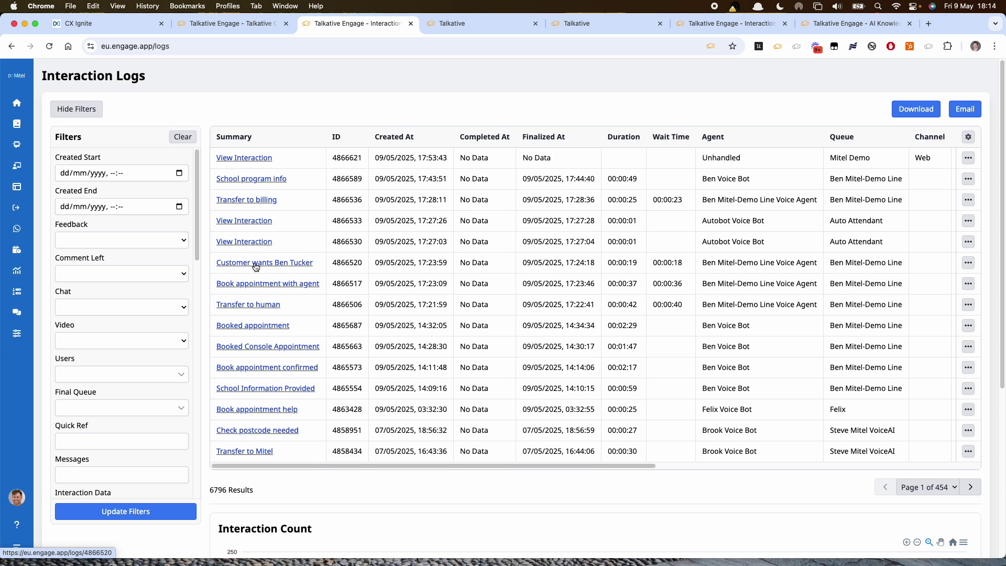
mouse_move(256, 268)
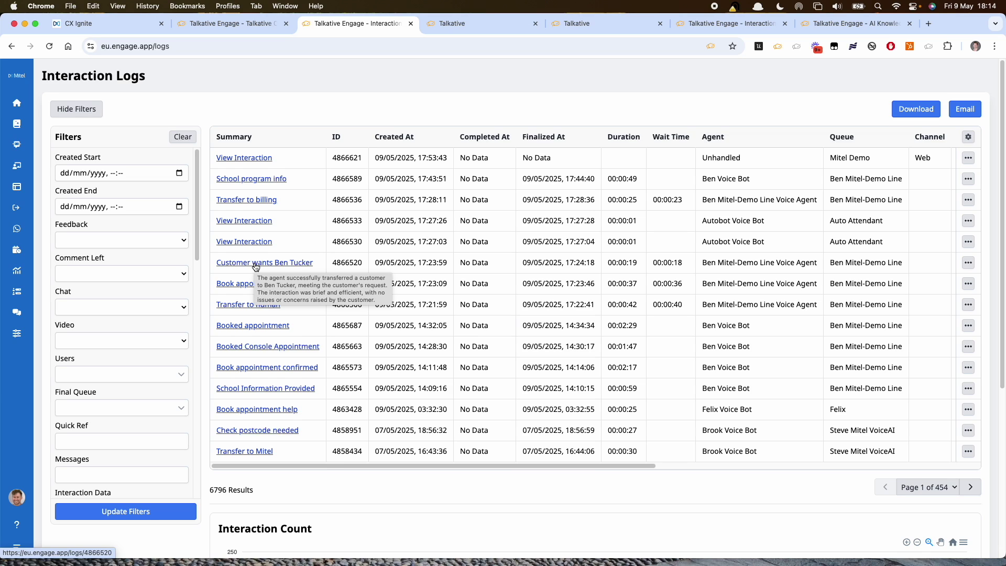
mouse_move(269, 184)
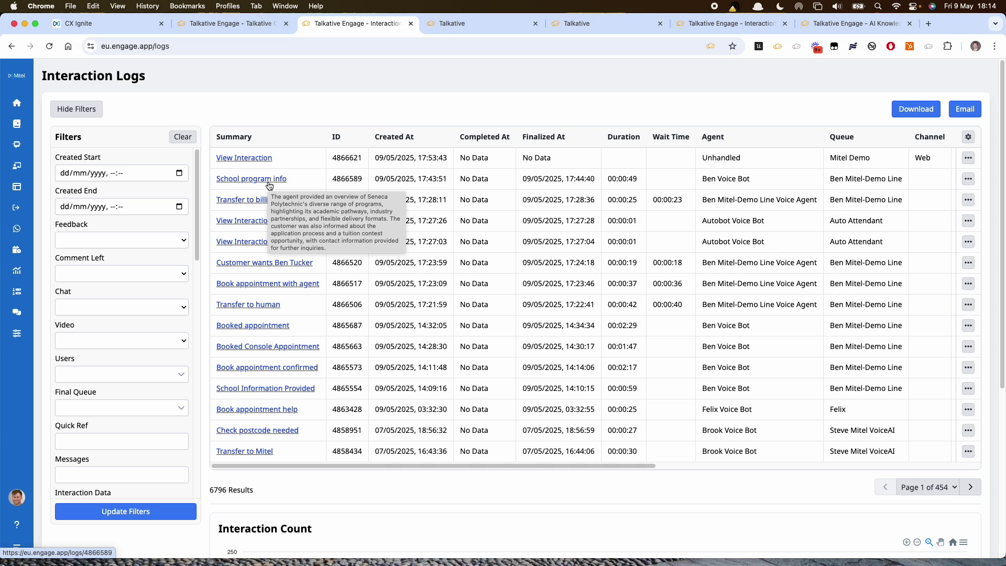
Look through the interaction log filters, including the Feedback options, without applying any.
click(86, 246)
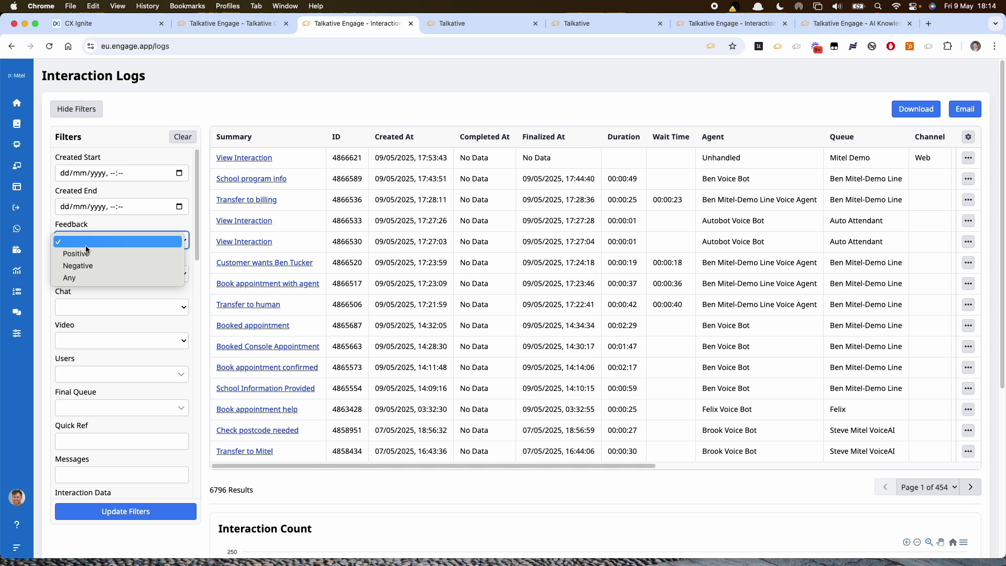
click(87, 245)
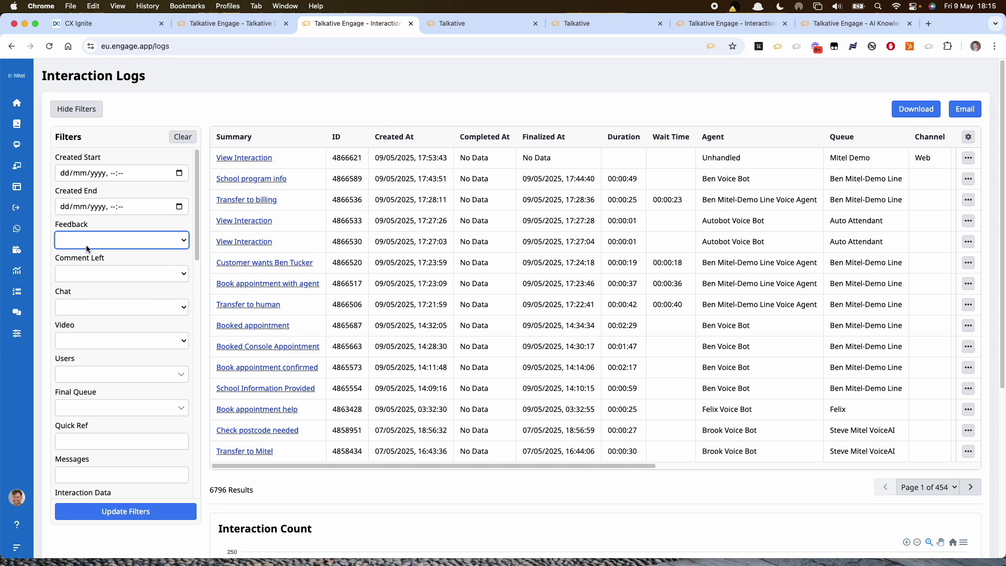
scroll(85, 244, down, 3)
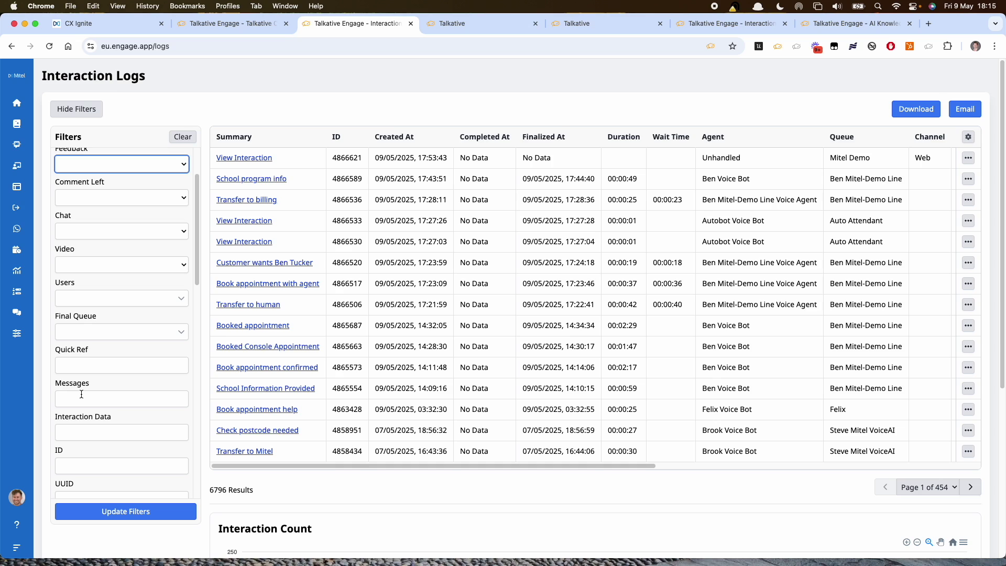
Switch to CX Ignite to view its interaction History, and return to the Talkative Engage interaction logs.
click(104, 27)
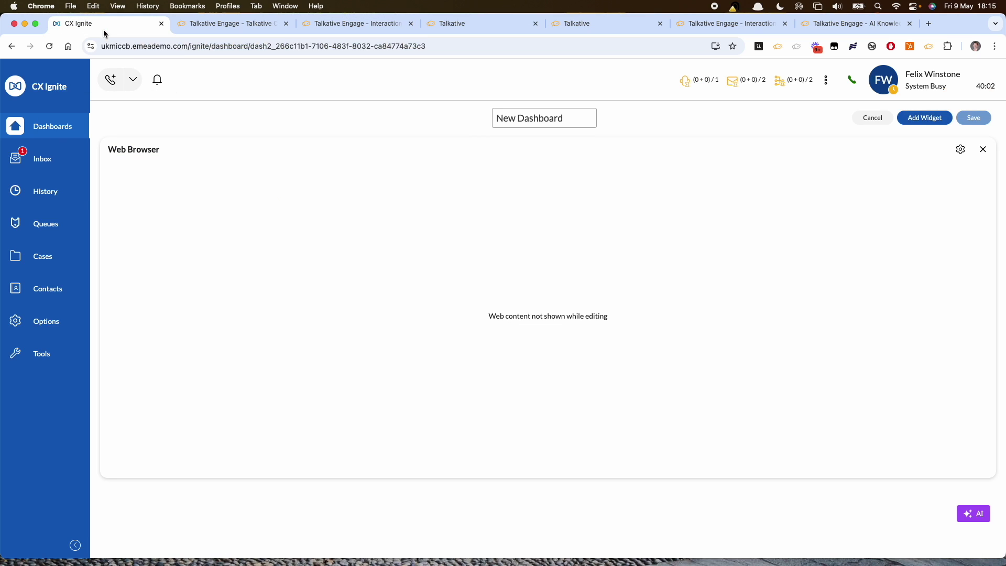
click(40, 197)
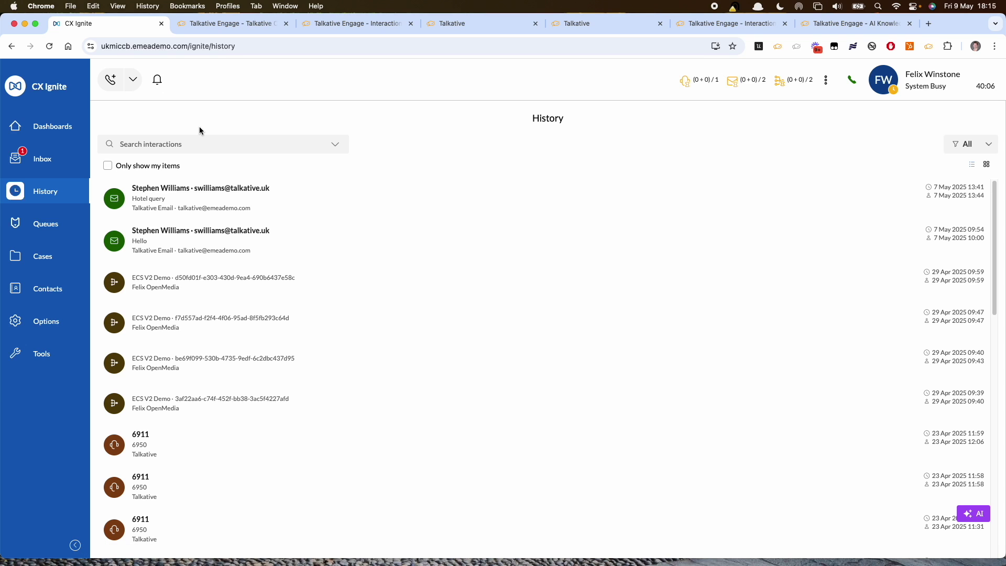
click(348, 27)
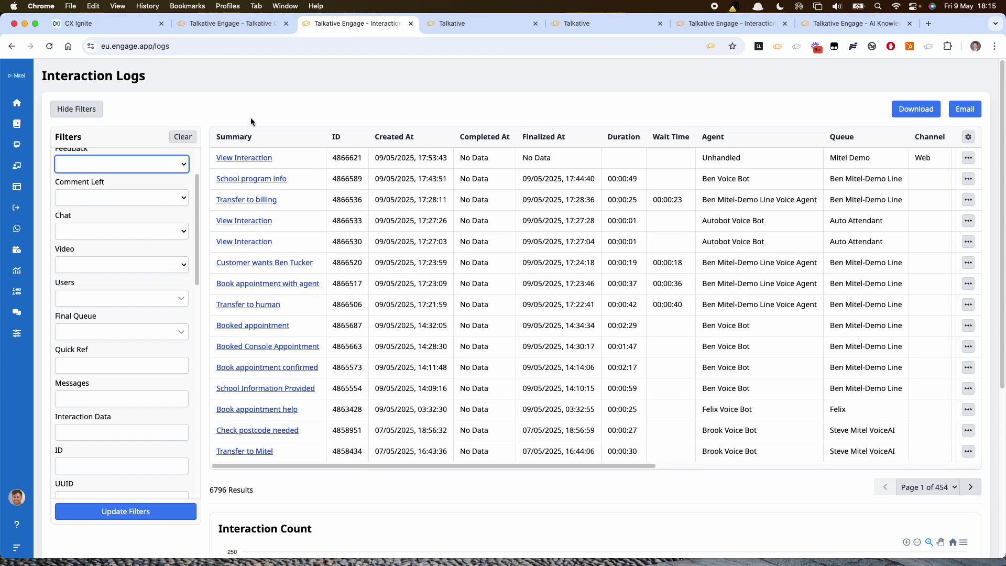
Set the log filters' created range from 09/03/2025, 18:16 to 09/05/2025, 18:16.
click(178, 173)
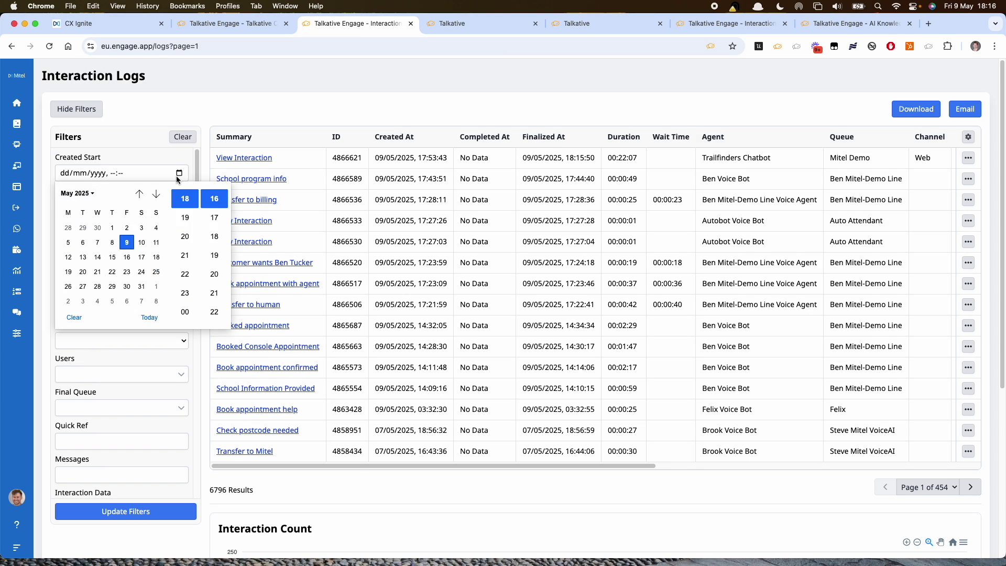
click(139, 194)
click(139, 193)
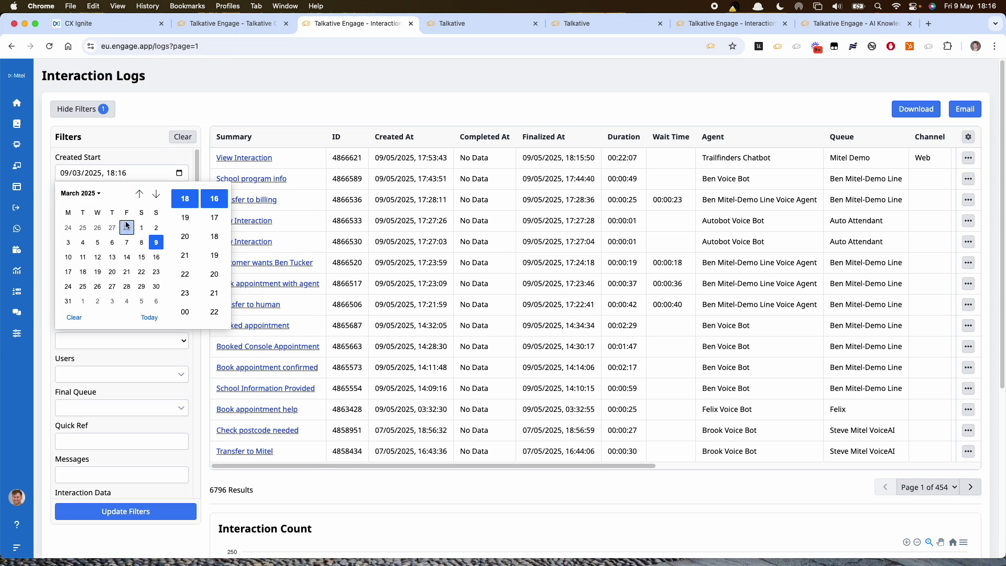
click(224, 103)
click(179, 207)
click(149, 351)
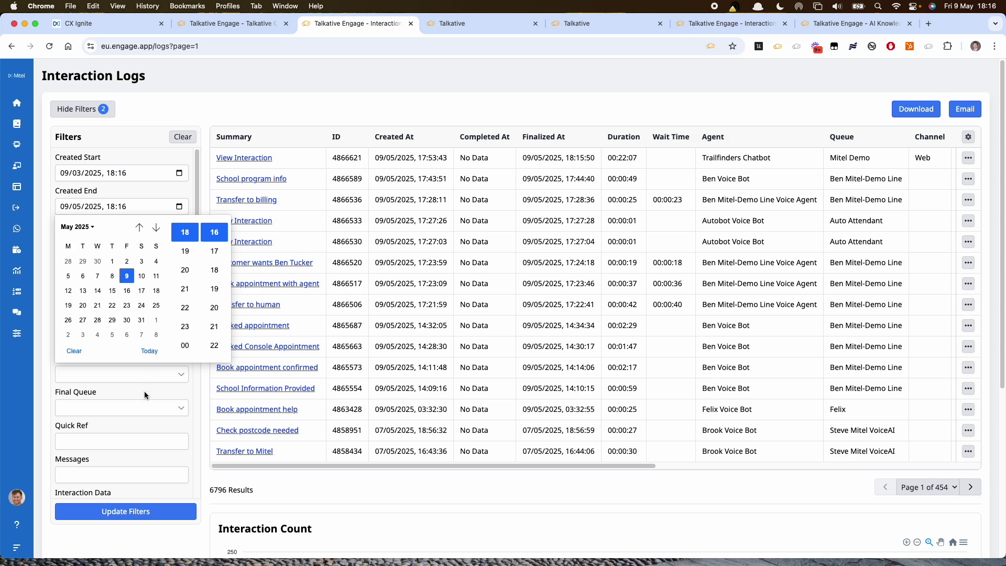
click(189, 429)
Filter the interaction logs by messages containing the customer's first name and apply the filters.
scroll(163, 451, down, 3)
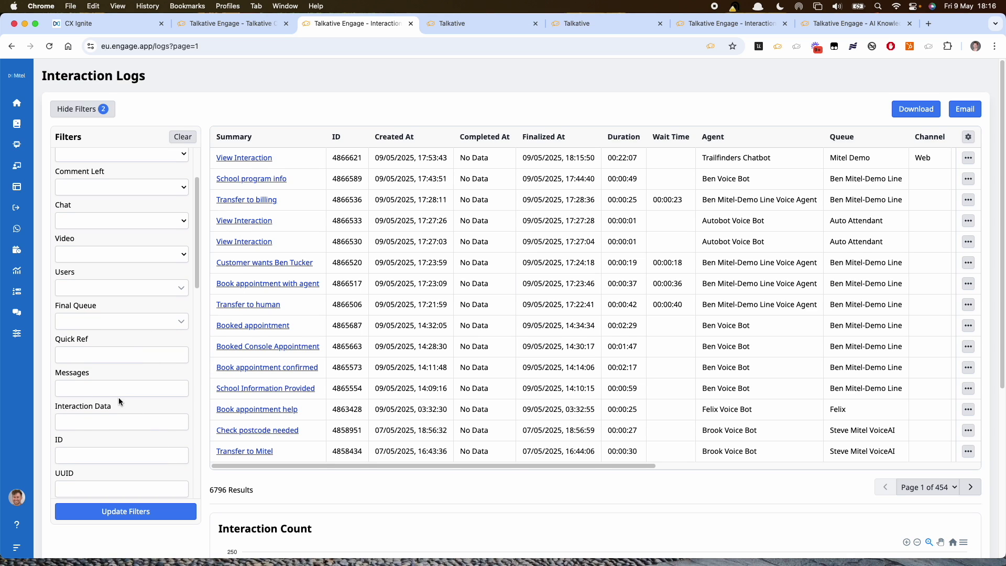
click(105, 391)
click(132, 411)
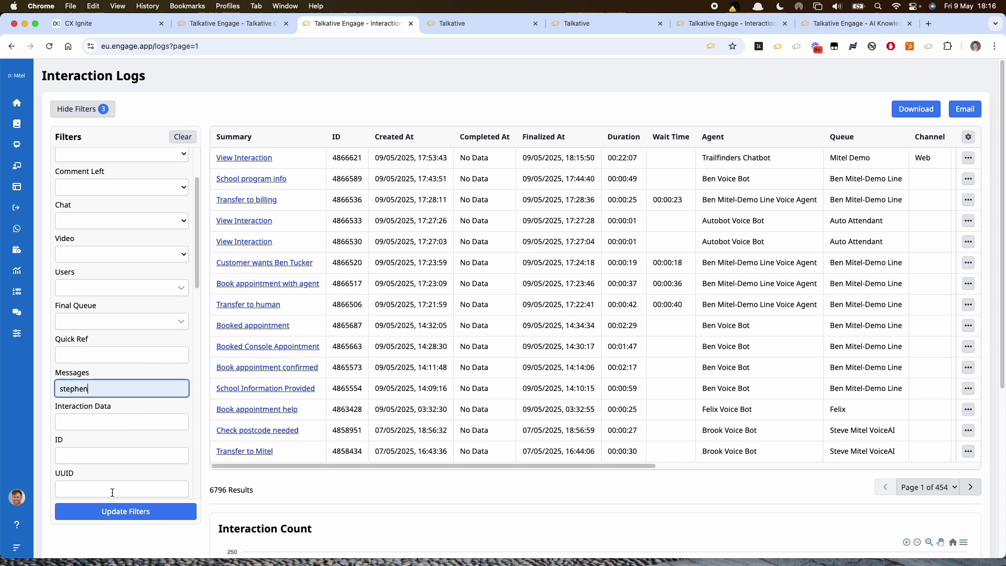
click(110, 511)
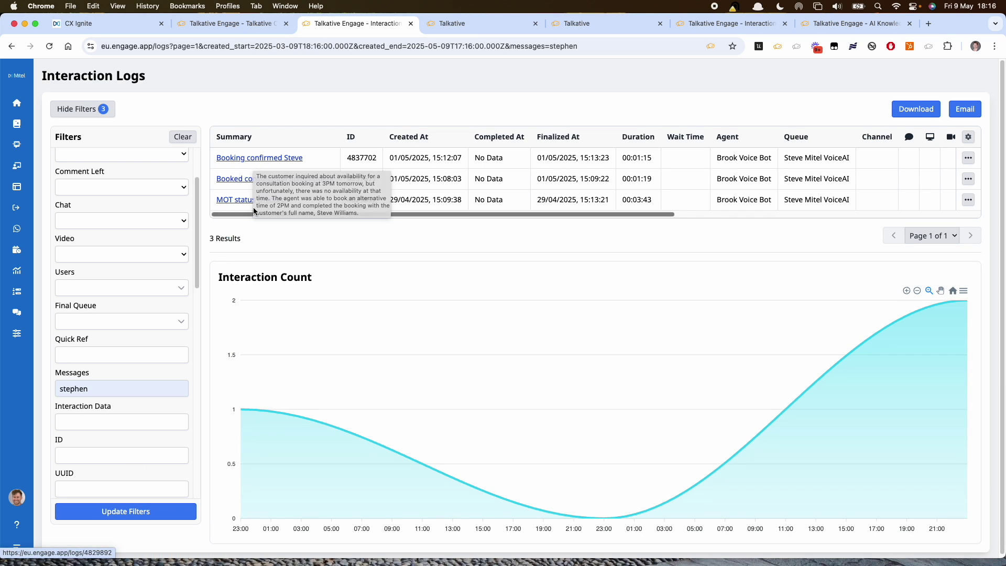
Open the "MOT status checked" interaction and skim through its transcript.
mouse_move(243, 204)
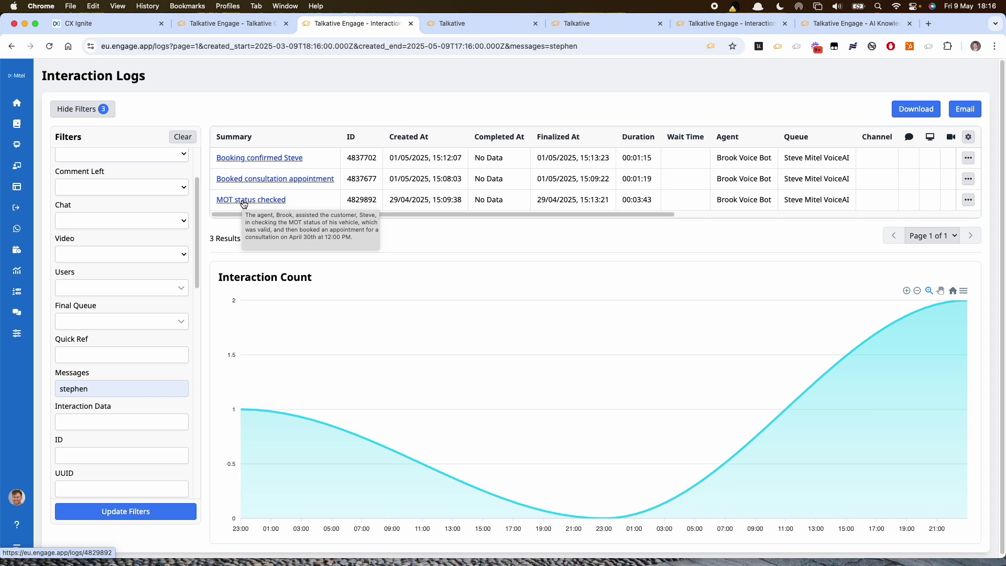
click(243, 201)
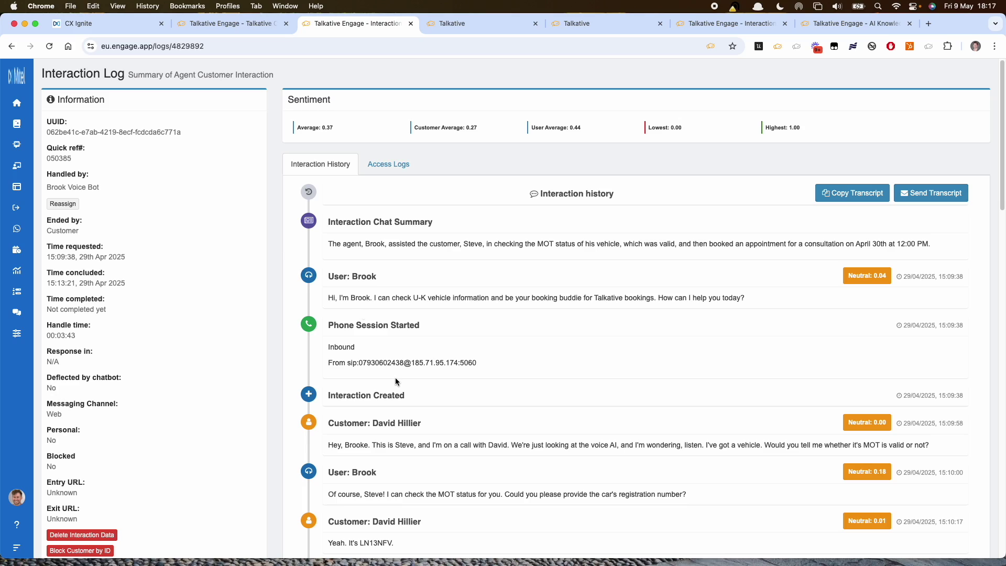
scroll(395, 379, down, 20)
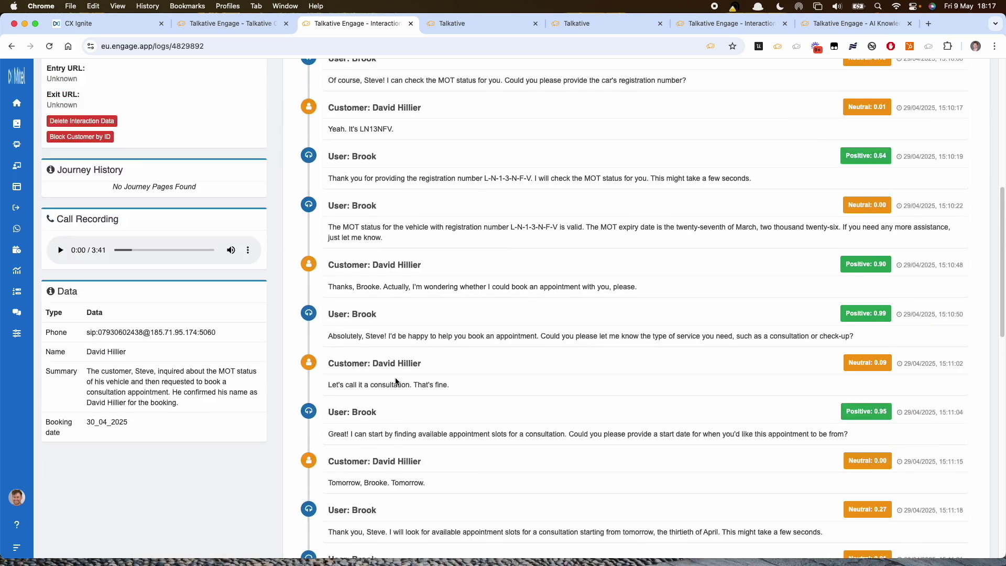
scroll(395, 378, up, 20)
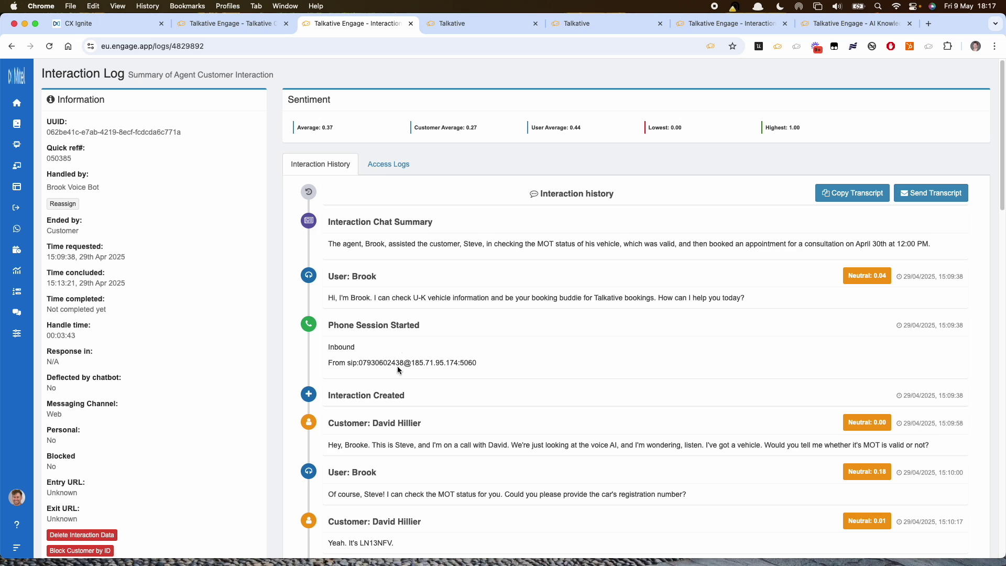
Review the interaction's chat summary, information details, call recording, captured data and sentiment scores.
drag(338, 244, 535, 246)
click(291, 256)
scroll(174, 266, down, 3)
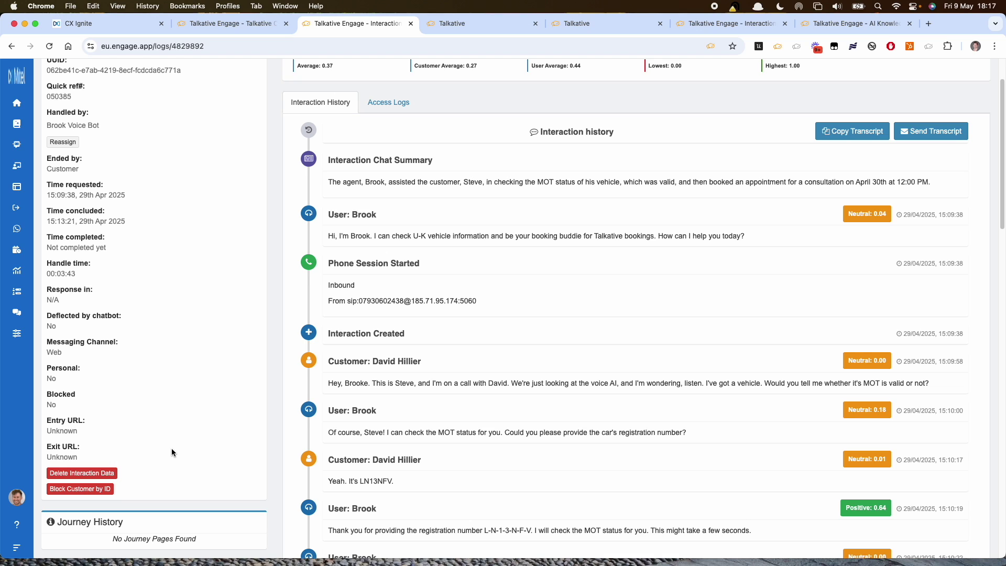
scroll(228, 412, up, 3)
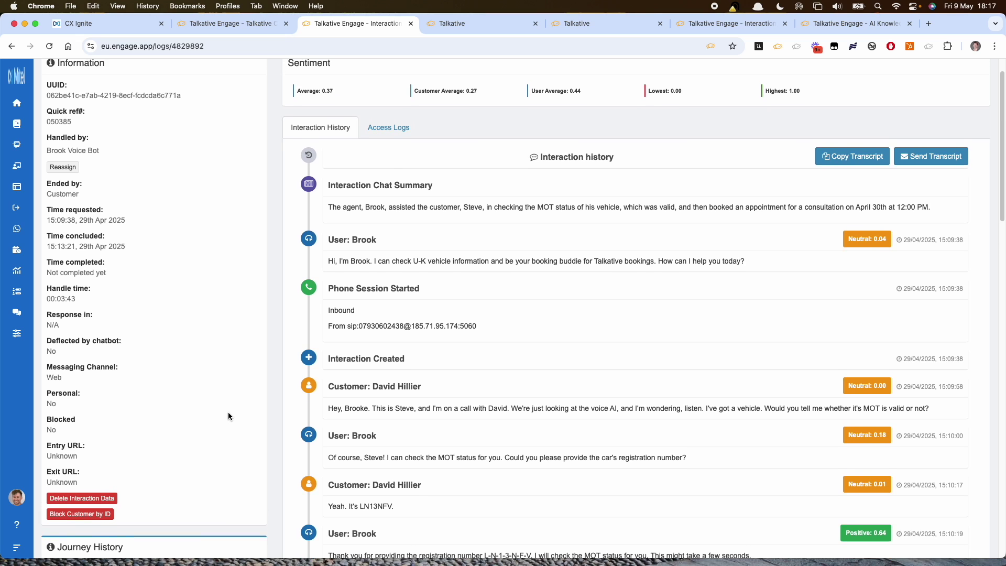
scroll(228, 415, down, 10)
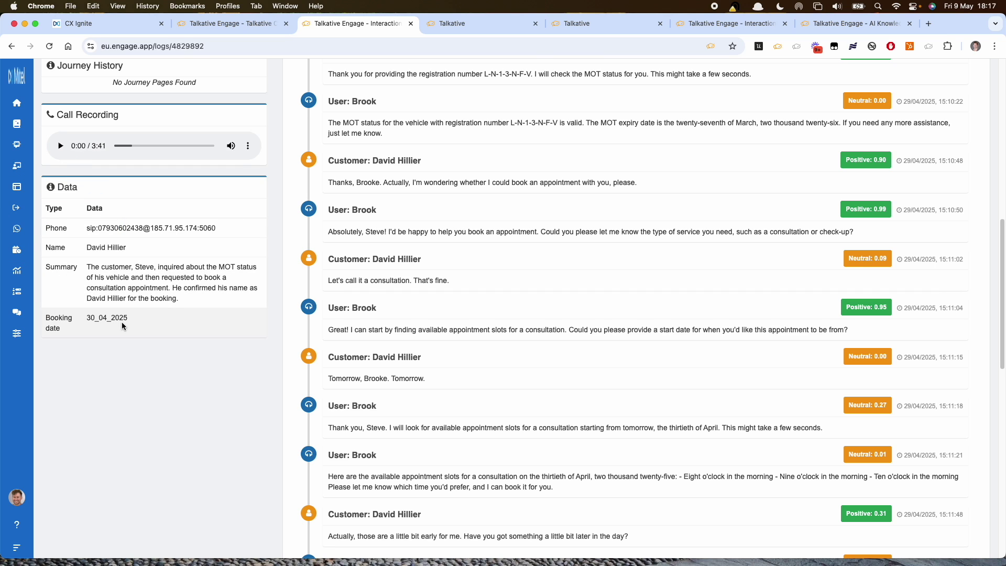
scroll(122, 326, up, 1)
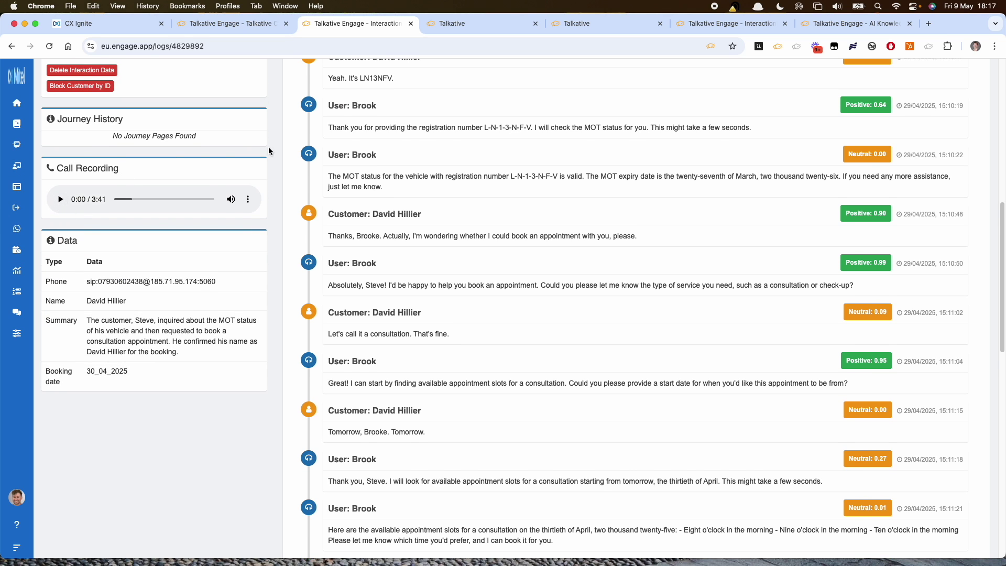
scroll(269, 151, up, 9)
scroll(268, 149, up, 2)
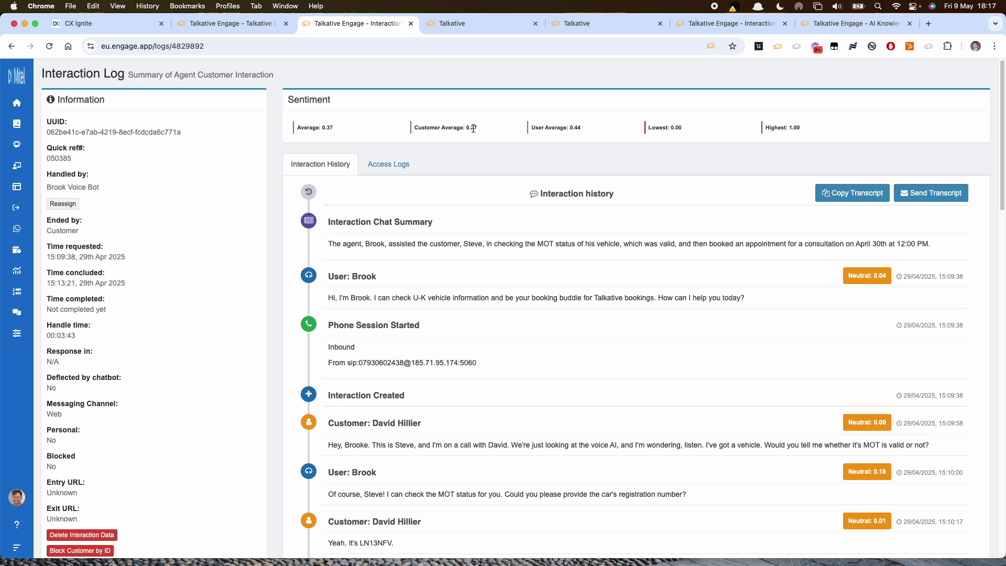
Expand the main navigation so its entries show their names.
click(13, 550)
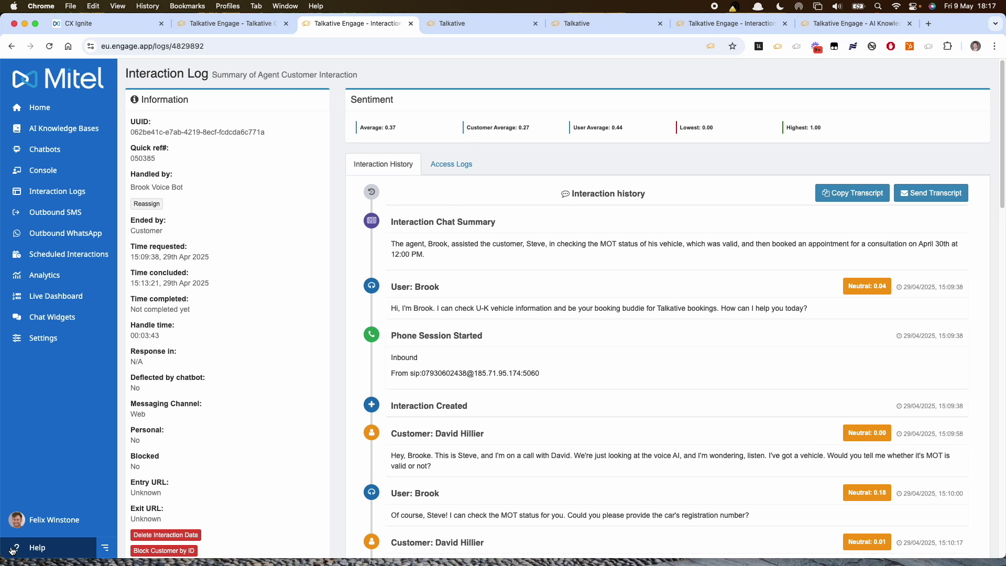